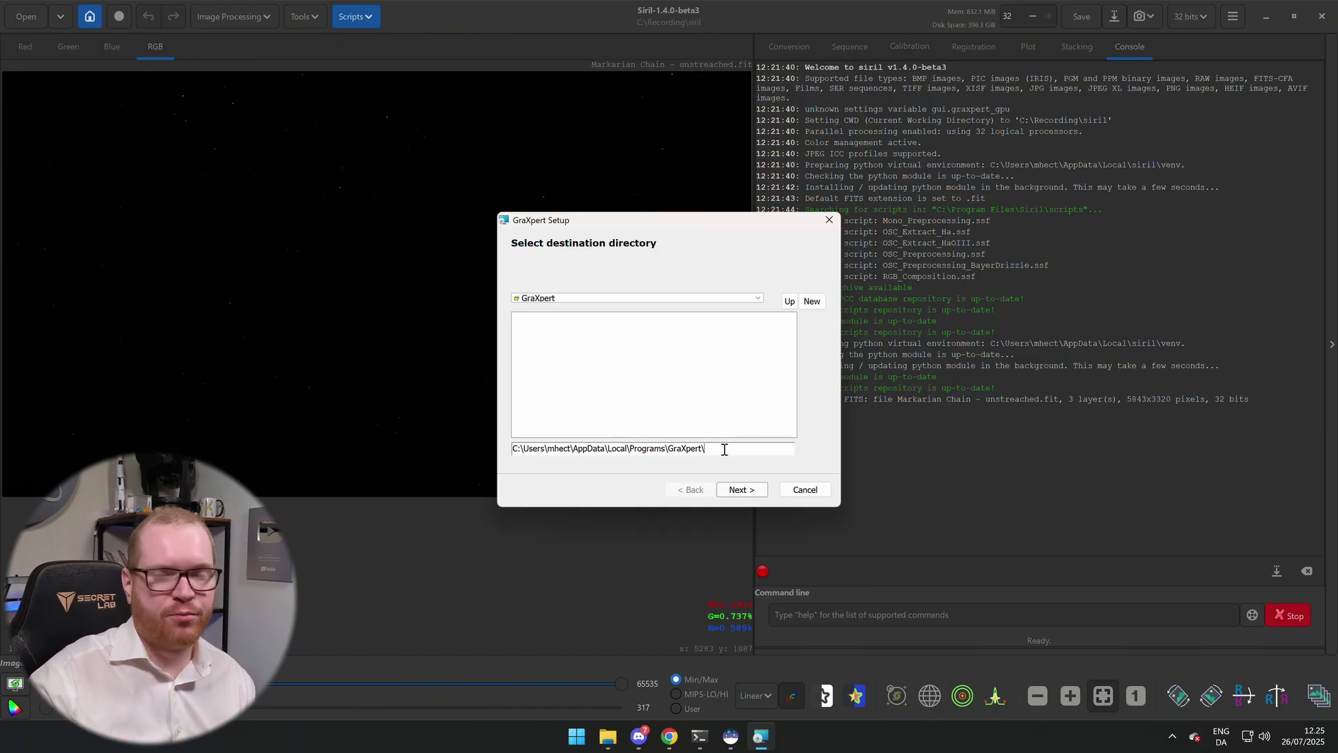
Keep the default GraXpert destination folder and continue to the Install GraXpert step.
double_click(724, 449)
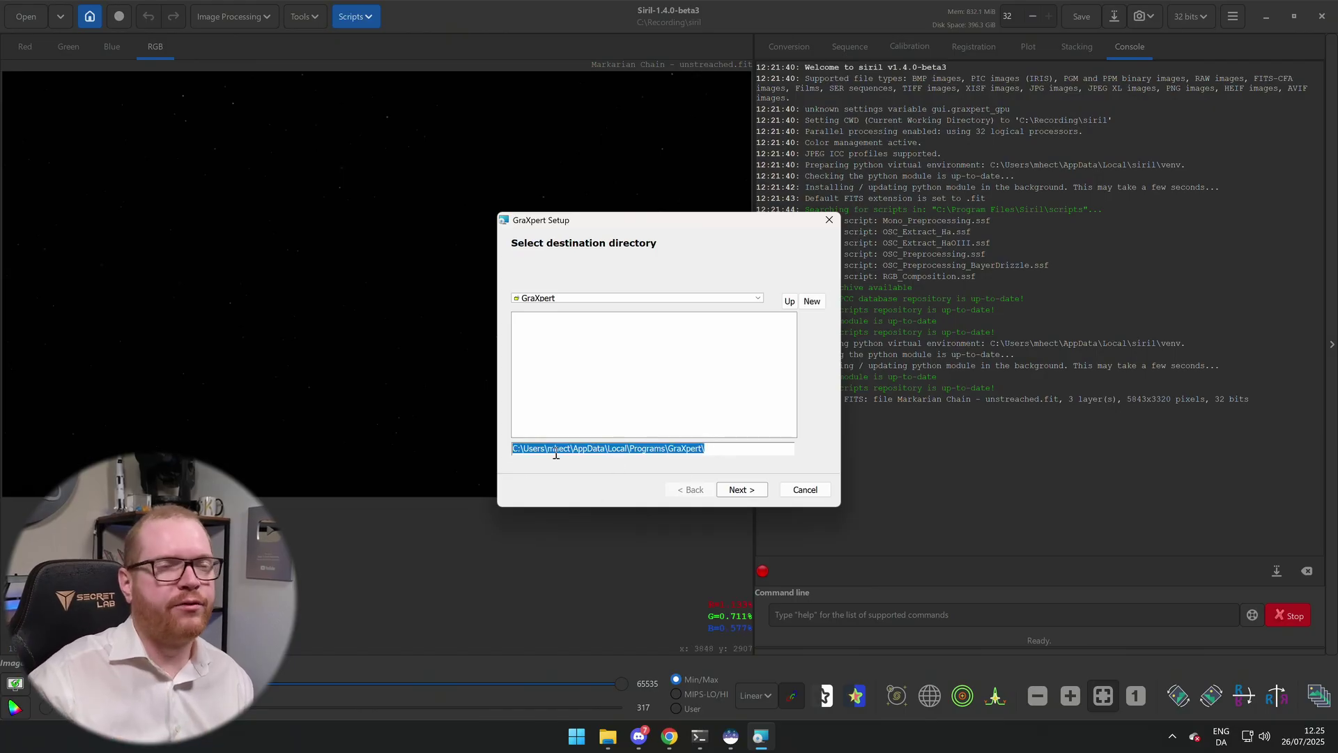
double_click(603, 446)
left_click(737, 490)
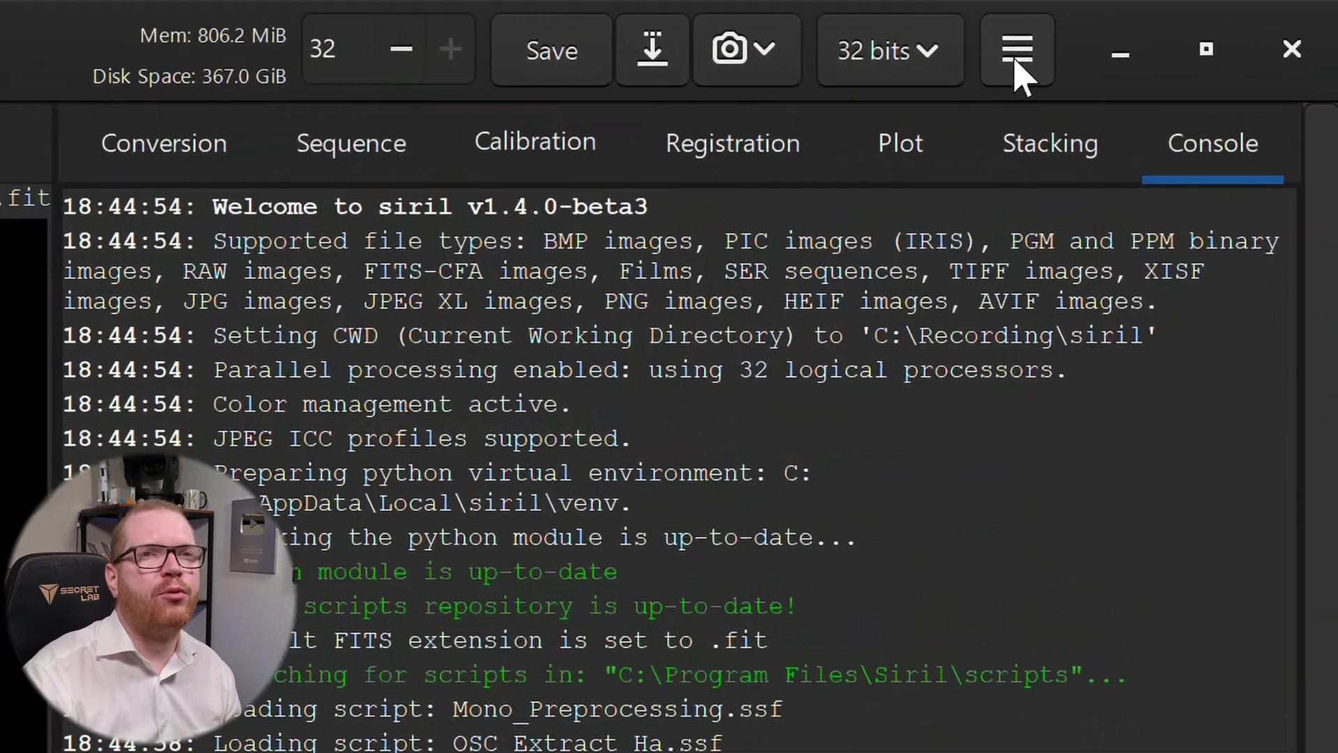
In Preferences > Miscellaneous, set GraXpert.exe as the GraXpert executable under Software Location.
left_click(1234, 19)
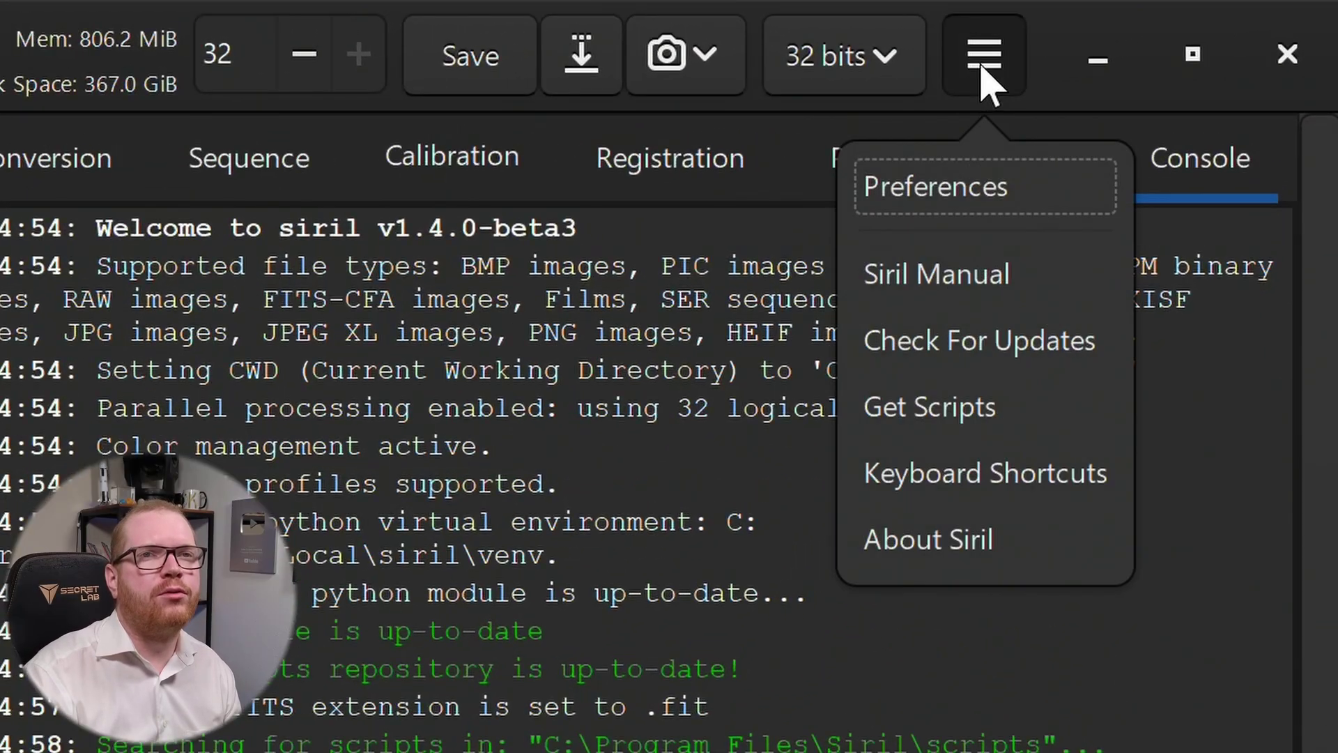
left_click(997, 204)
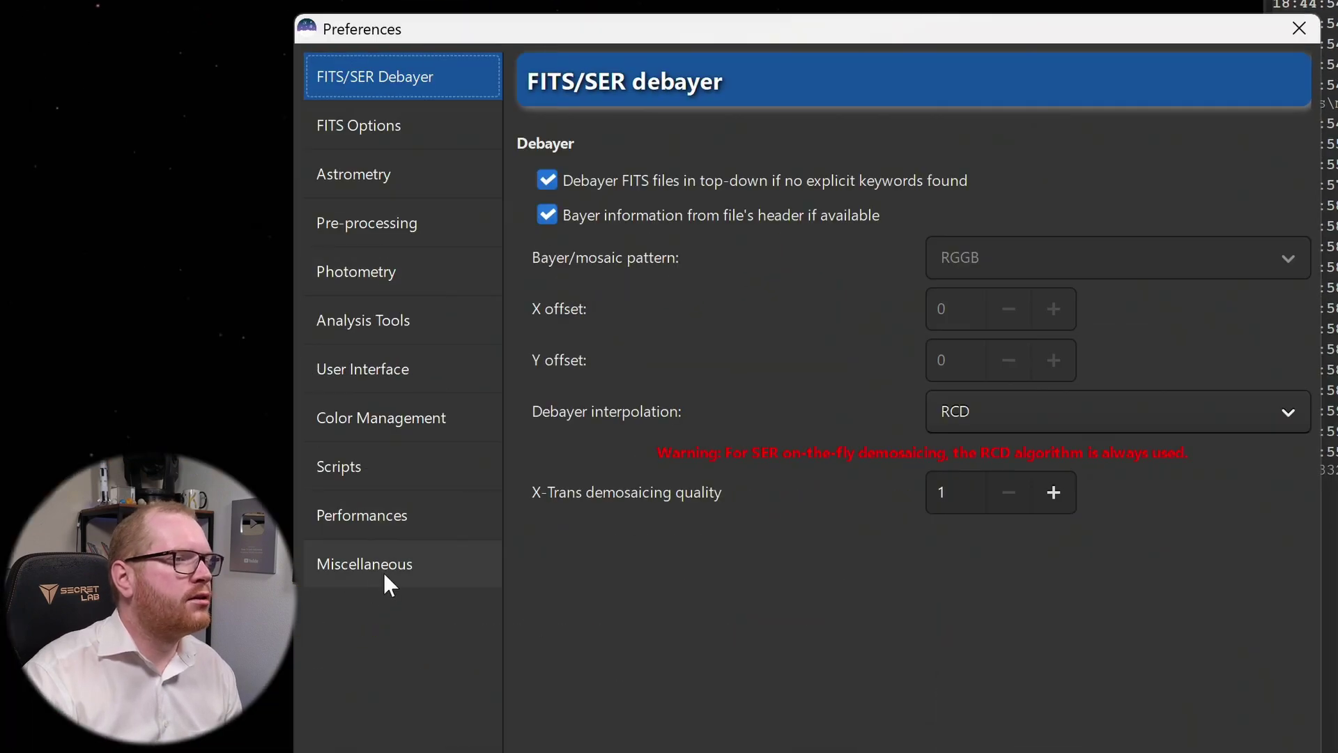
left_click(383, 573)
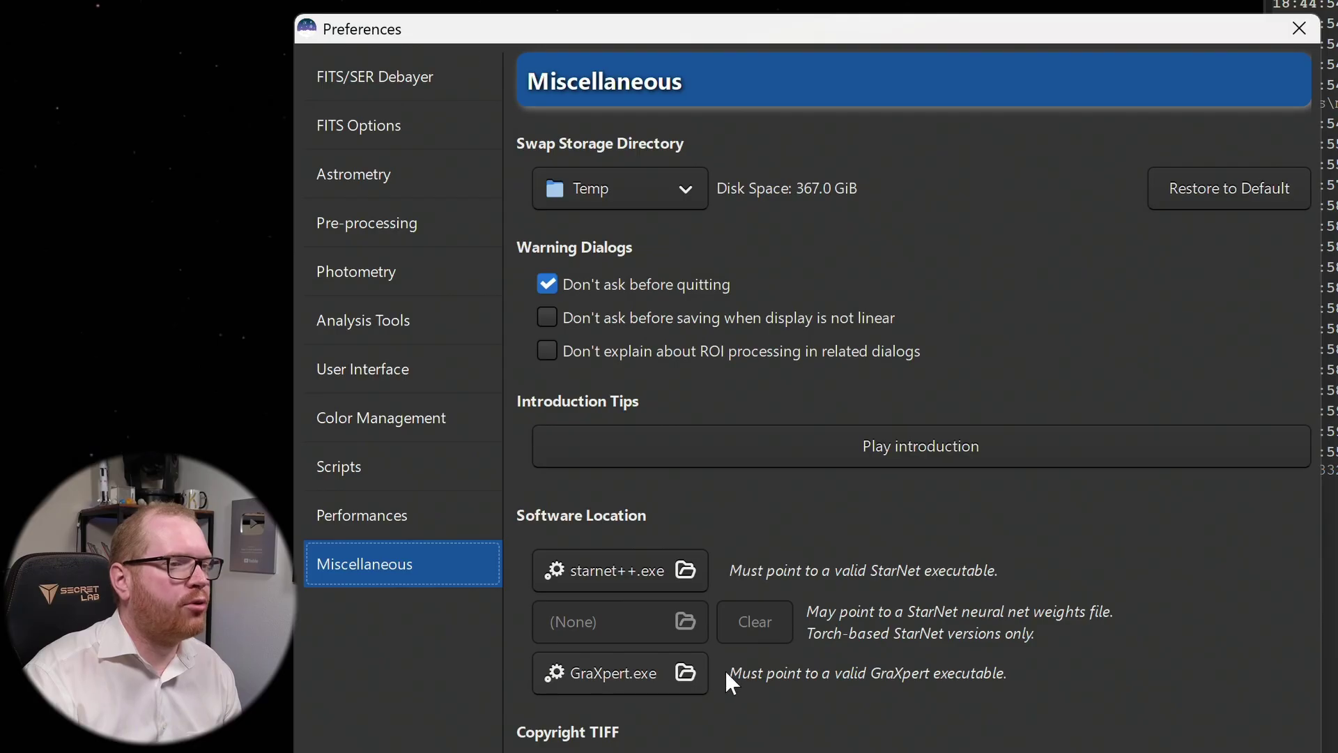
left_click(625, 675)
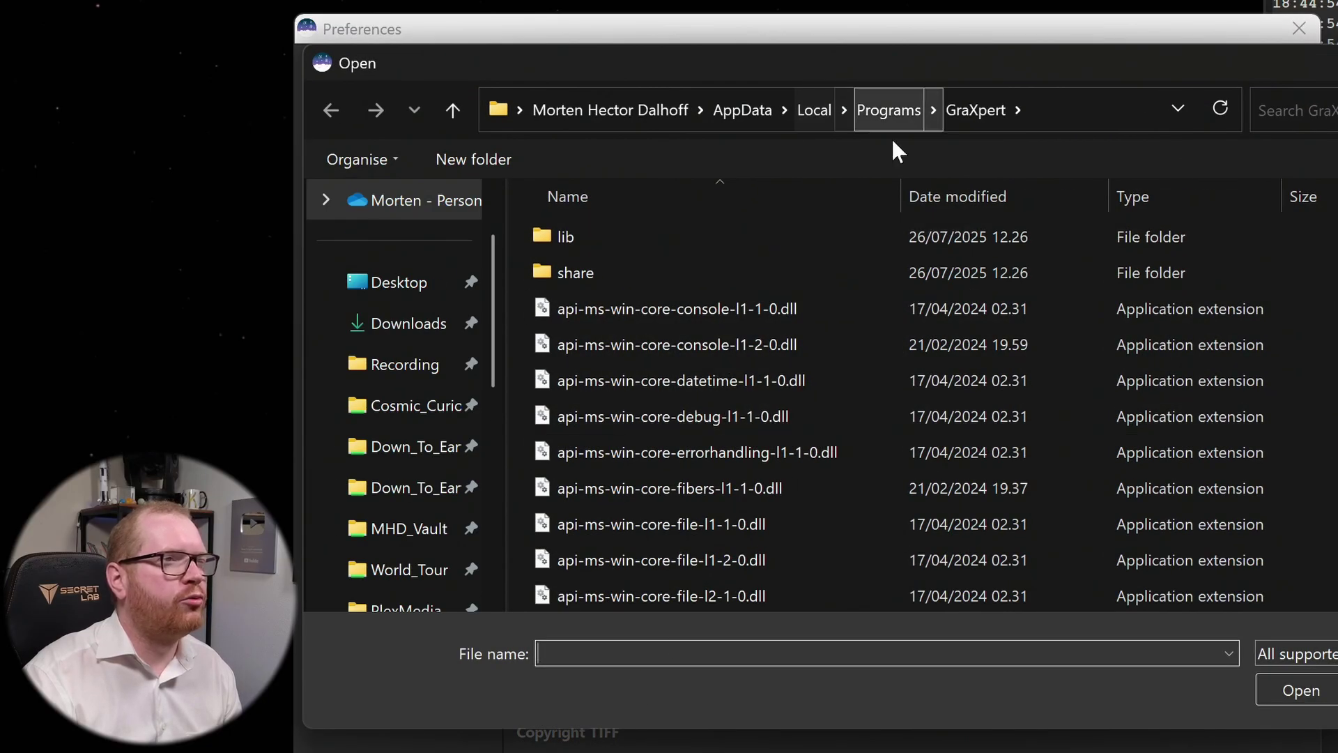
scroll(735, 296, "down", 4)
scroll(727, 351, "down", 10)
double_click(624, 380)
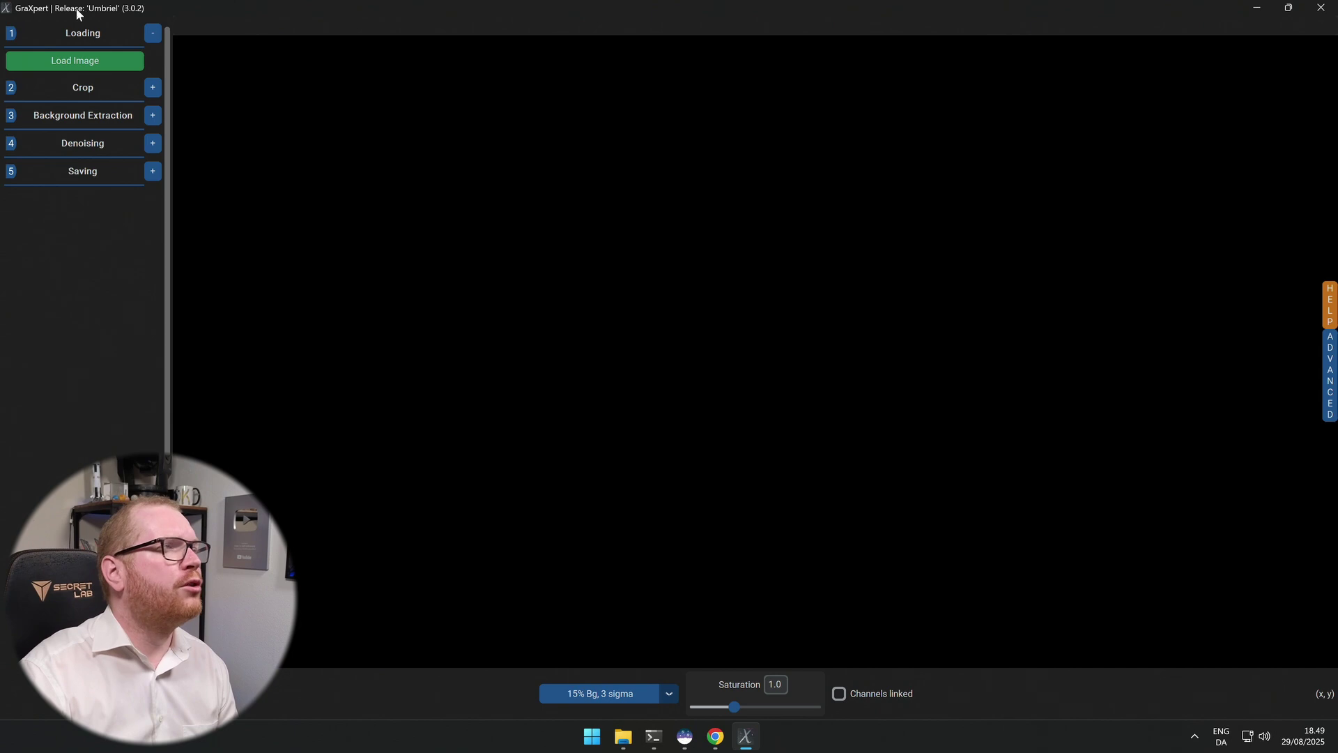
Open GraXpert's Advanced settings and keep background extraction model 1.0.1 and denoising model 3.0.2.
left_click(1329, 369)
left_click(1213, 534)
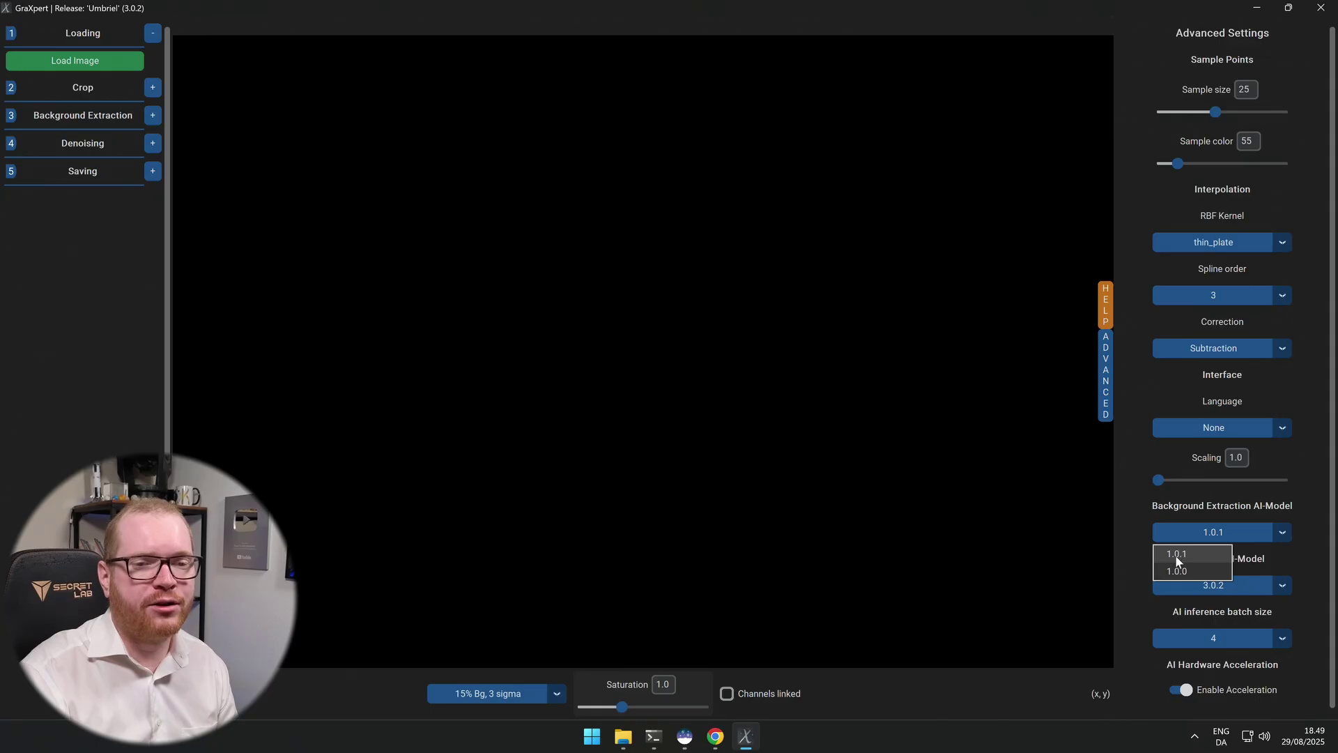
left_click(1178, 554)
left_click(1225, 580)
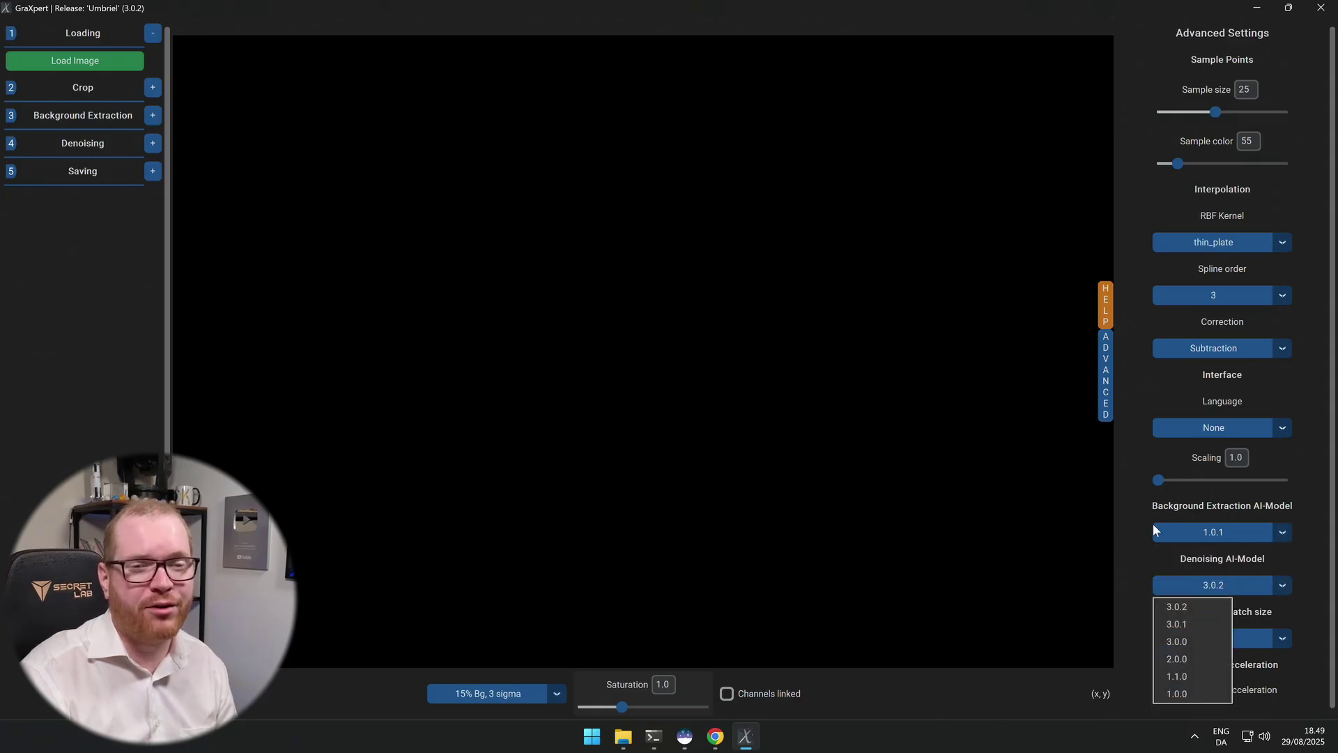
left_click(1180, 558)
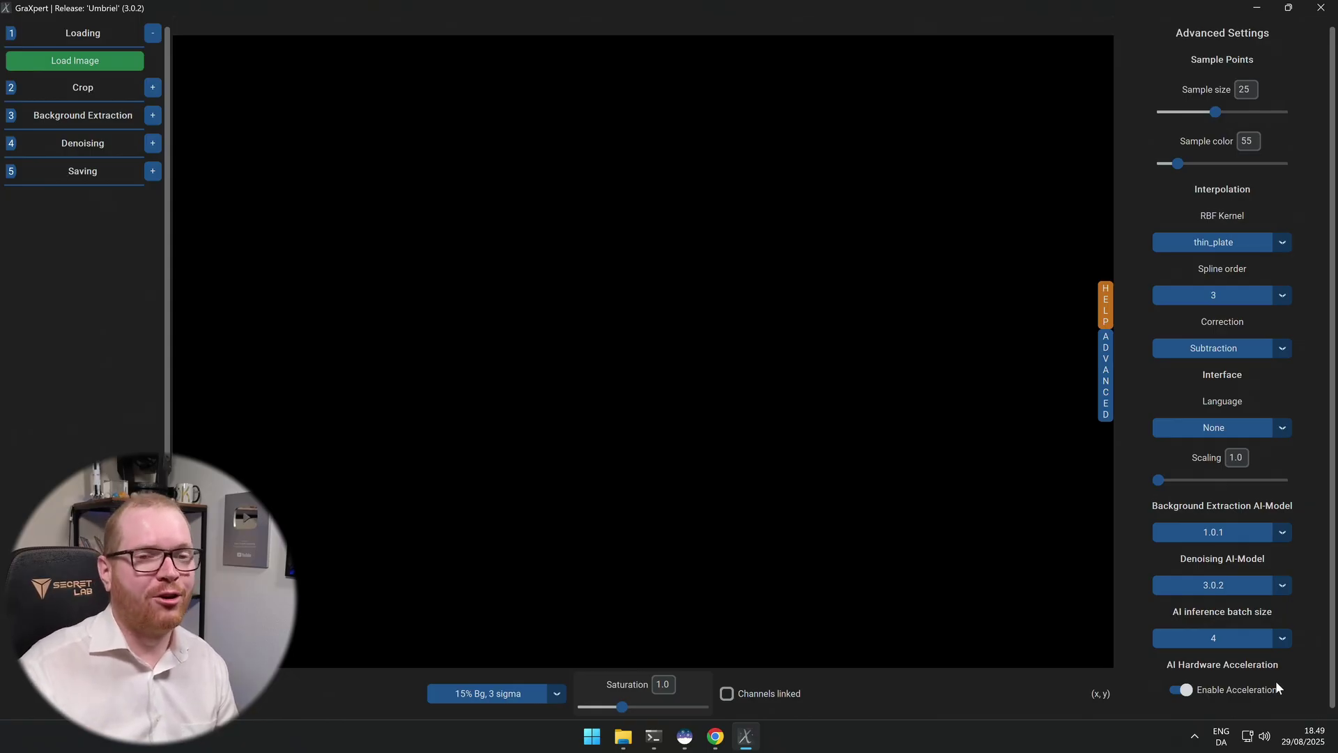
left_click(1196, 532)
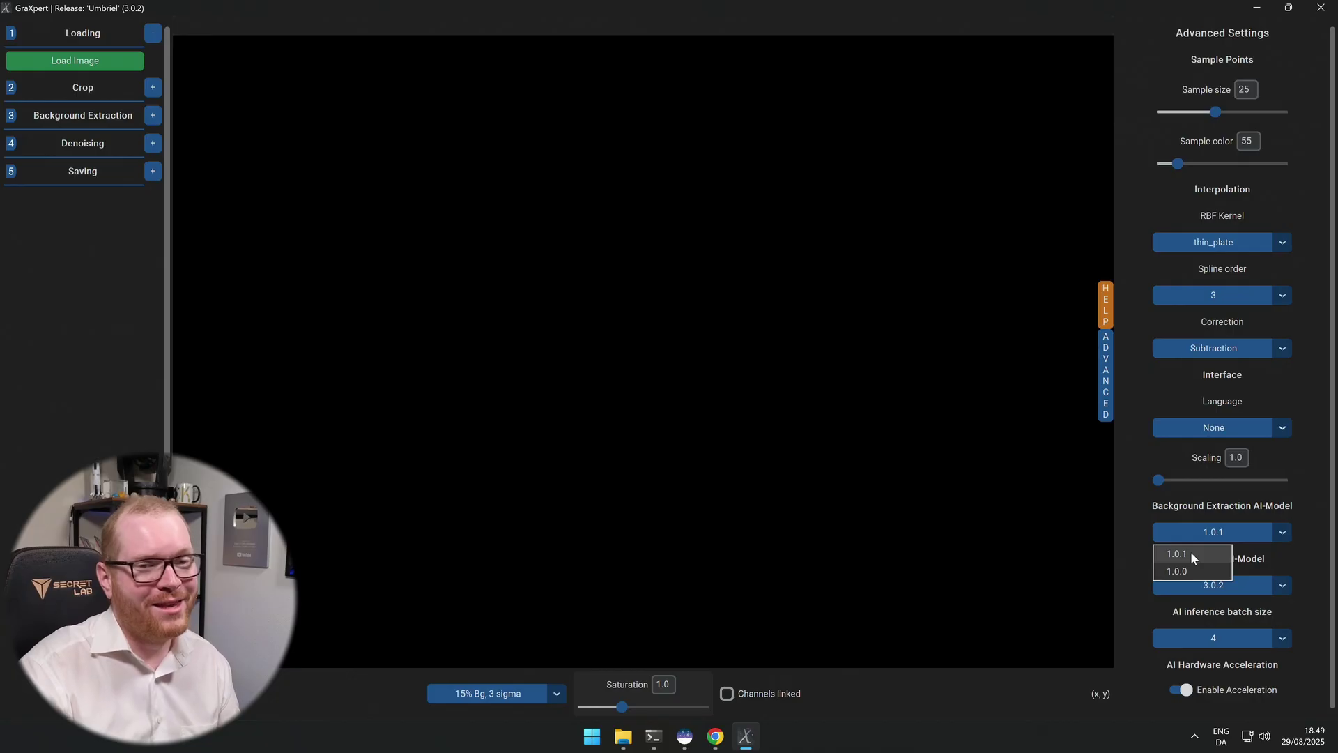
left_click(1129, 529)
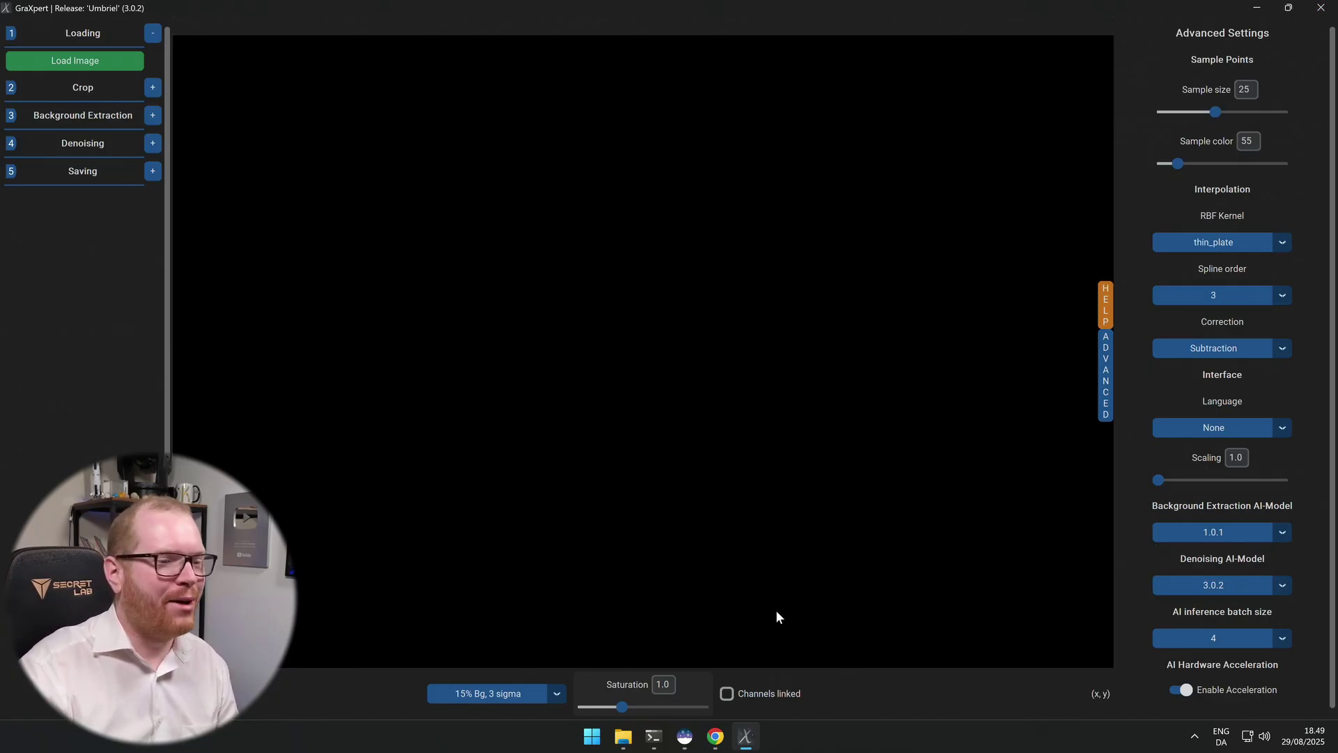
Display the image in AutoStretch mode with linked channels to remove the red cast.
left_click(745, 736)
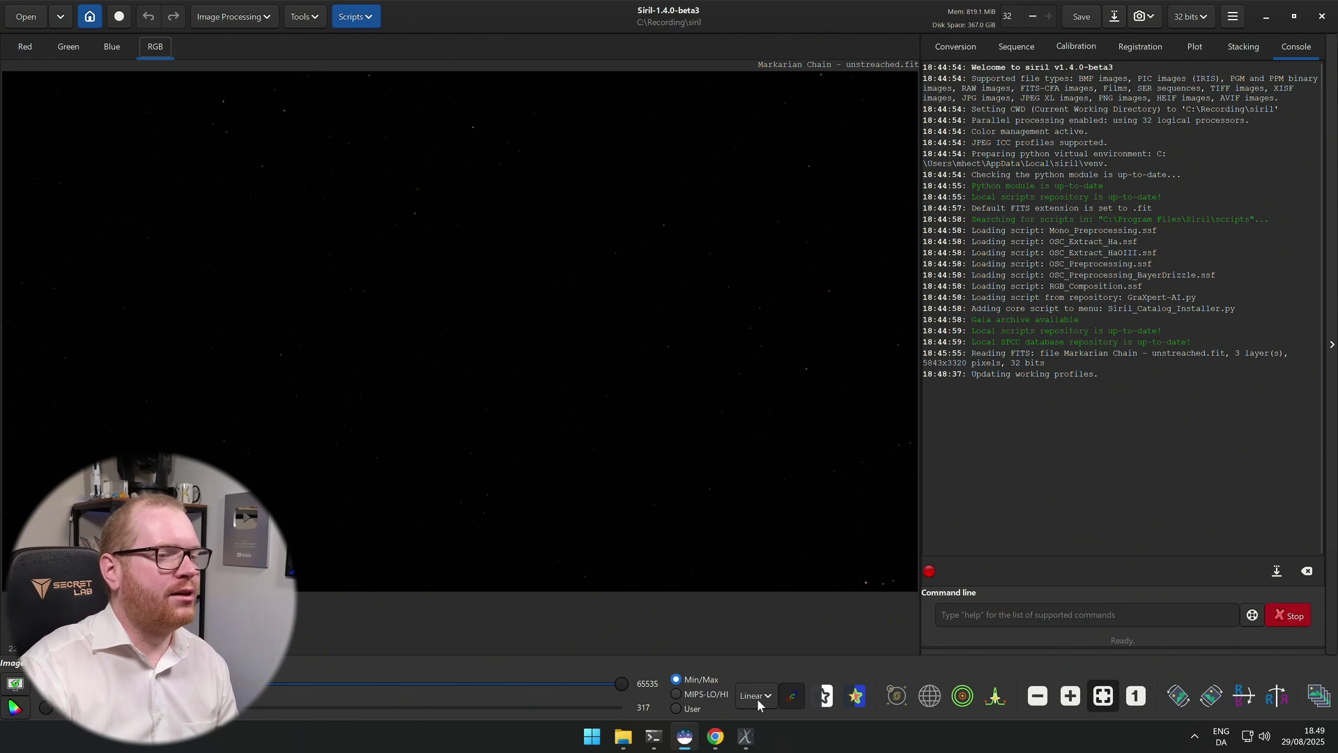
left_click(757, 699)
left_click(757, 636)
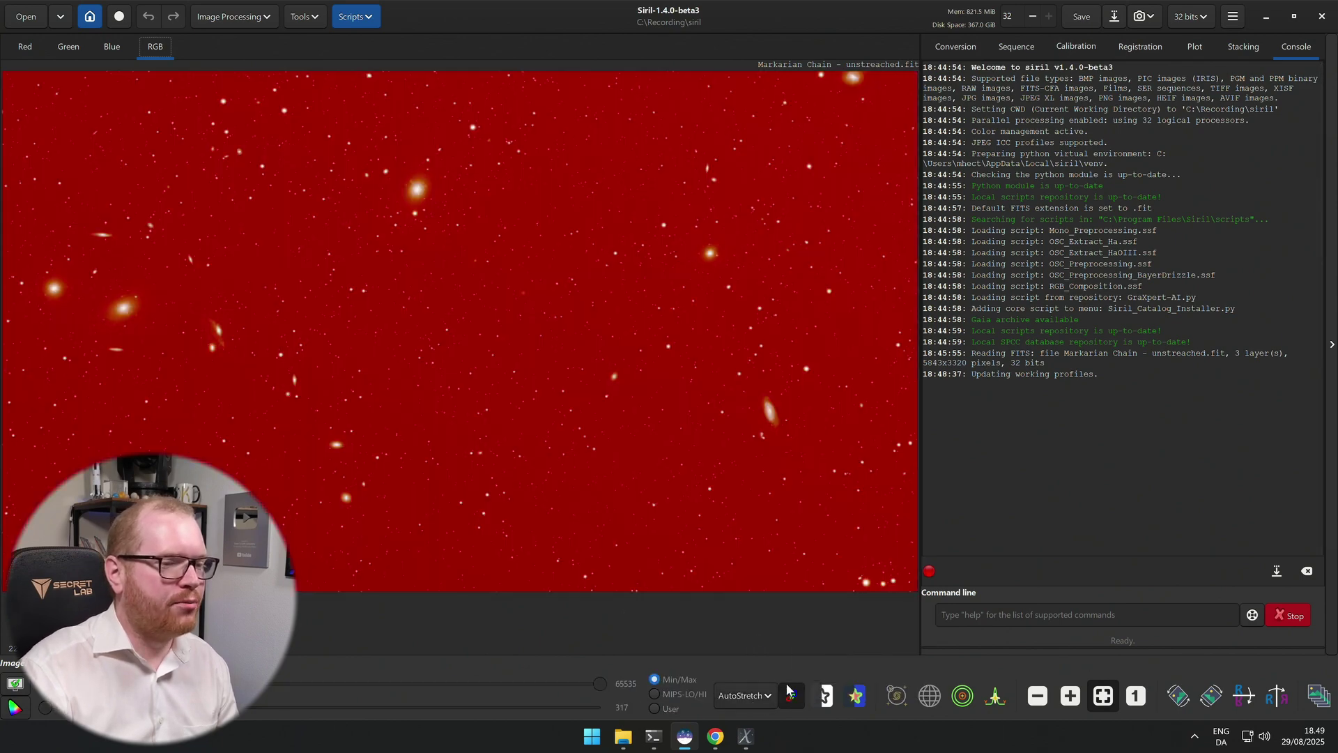
left_click(792, 696)
scroll(366, 419, "down", 2)
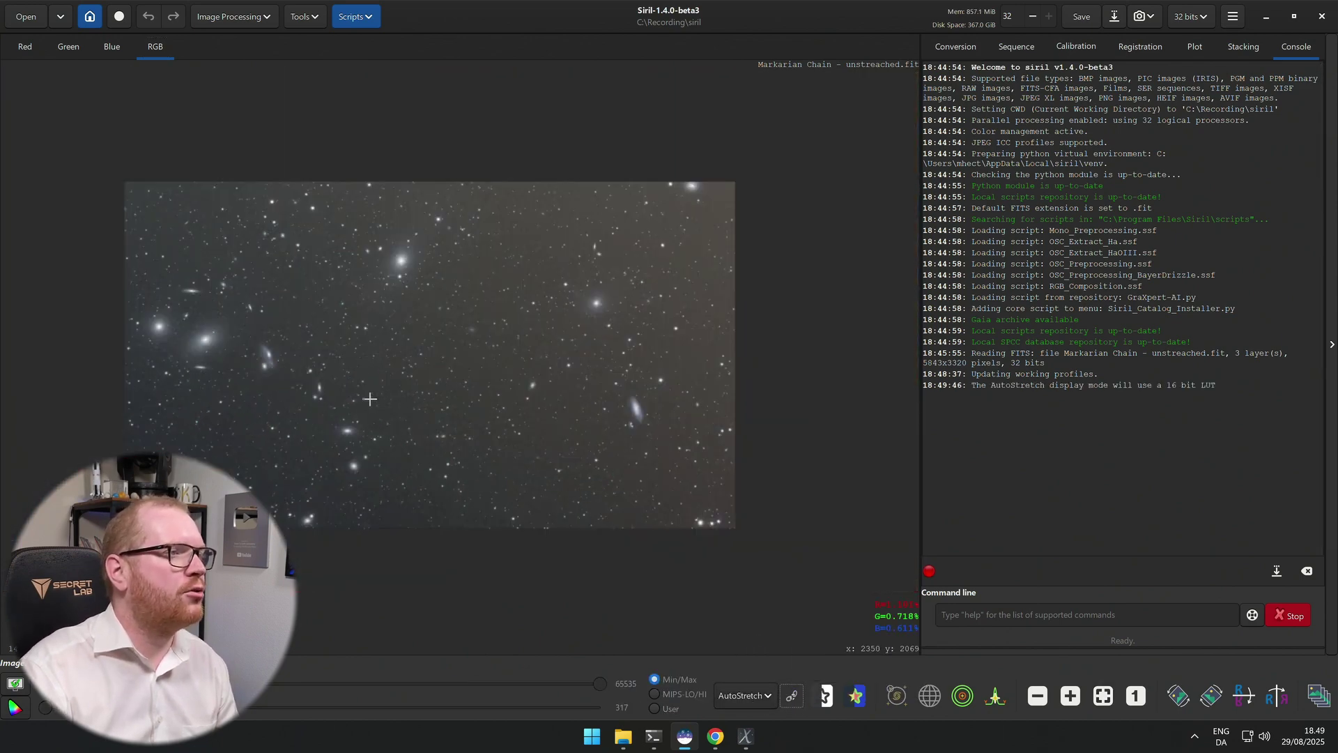
scroll(373, 407, "up", 1)
scroll(380, 405, "down", 1)
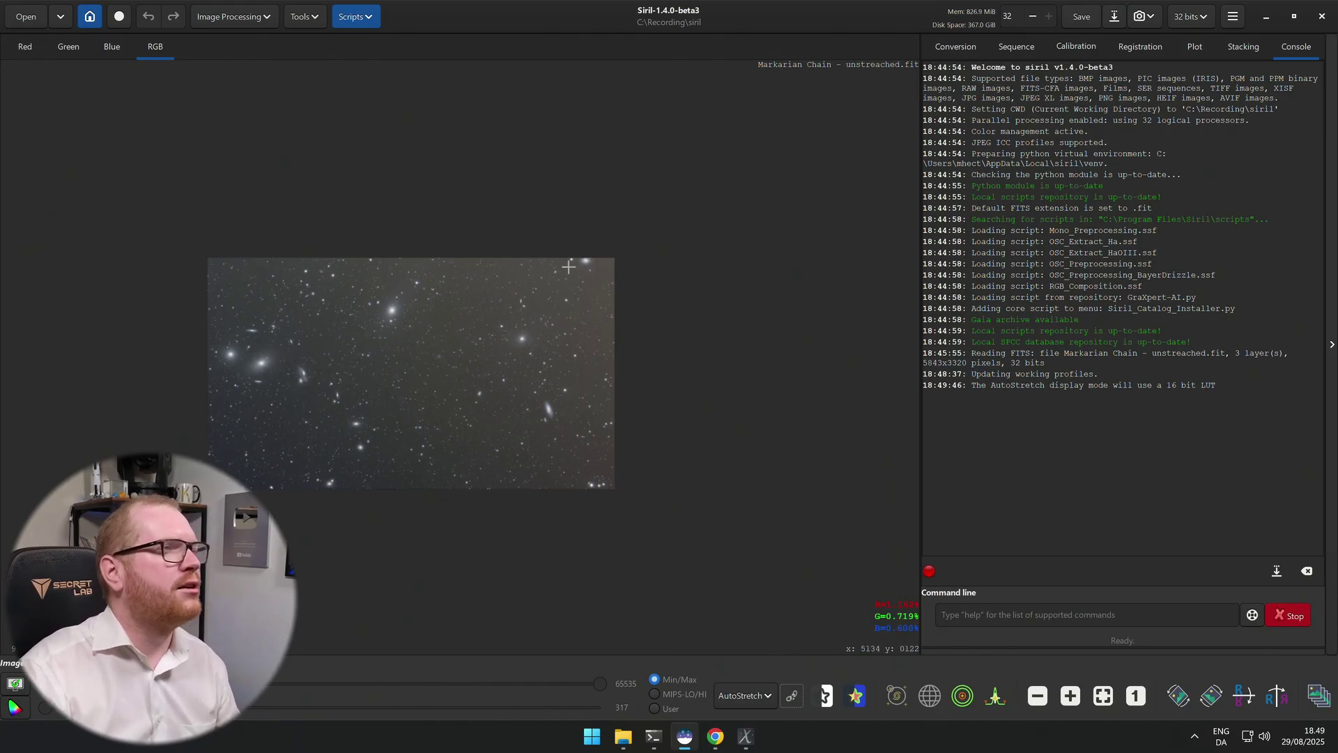
Open Background Extraction and generate a grid of background sample points.
left_click(256, 18)
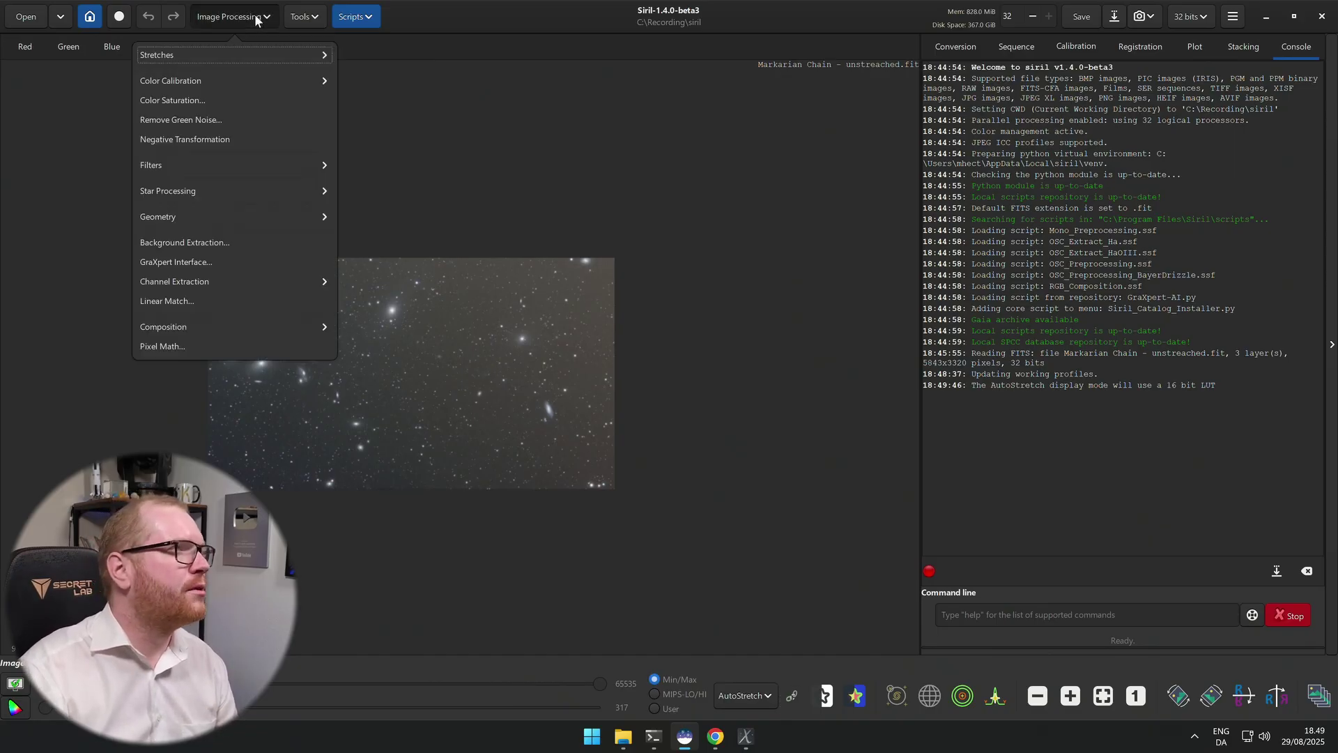
left_click(216, 242)
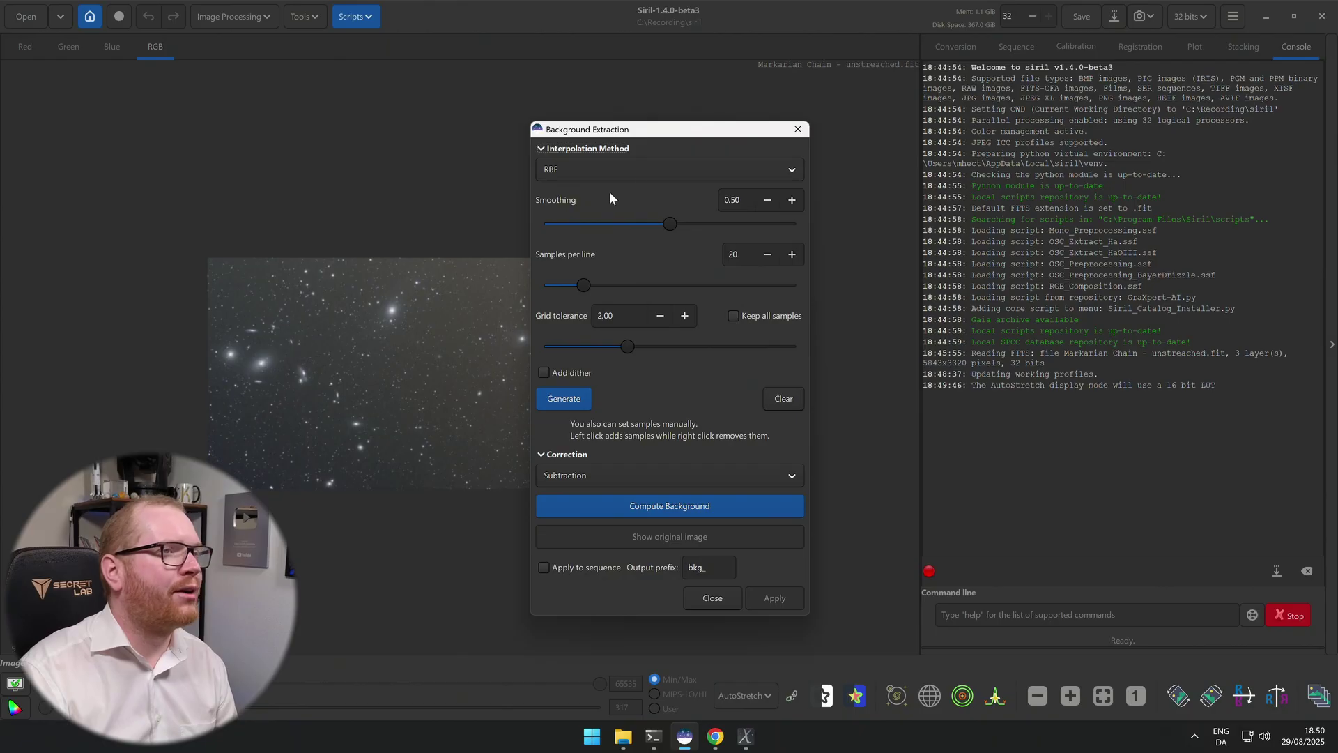
left_click_drag(656, 136, 725, 136)
left_click(632, 401)
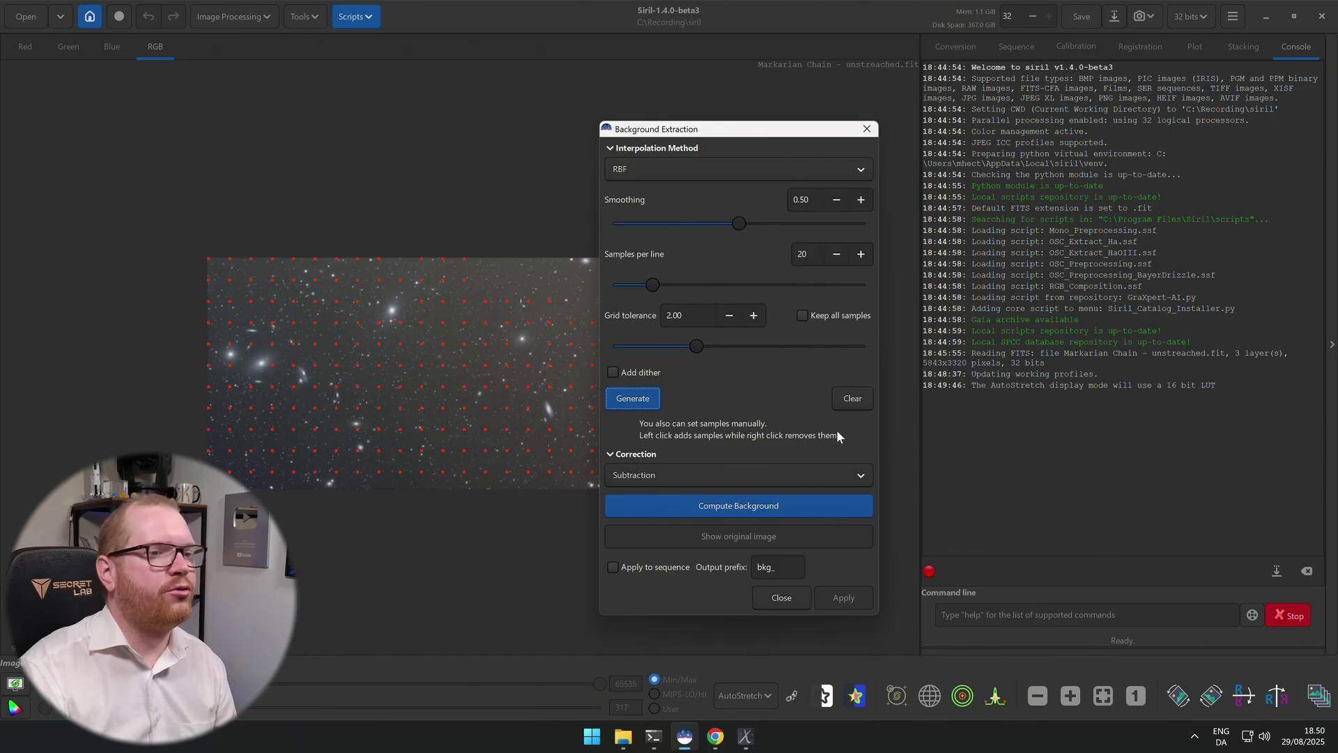
Close Siril's Background Extraction and create a 15-points-per-row sample grid in GraXpert.
left_click(788, 600)
left_click(745, 737)
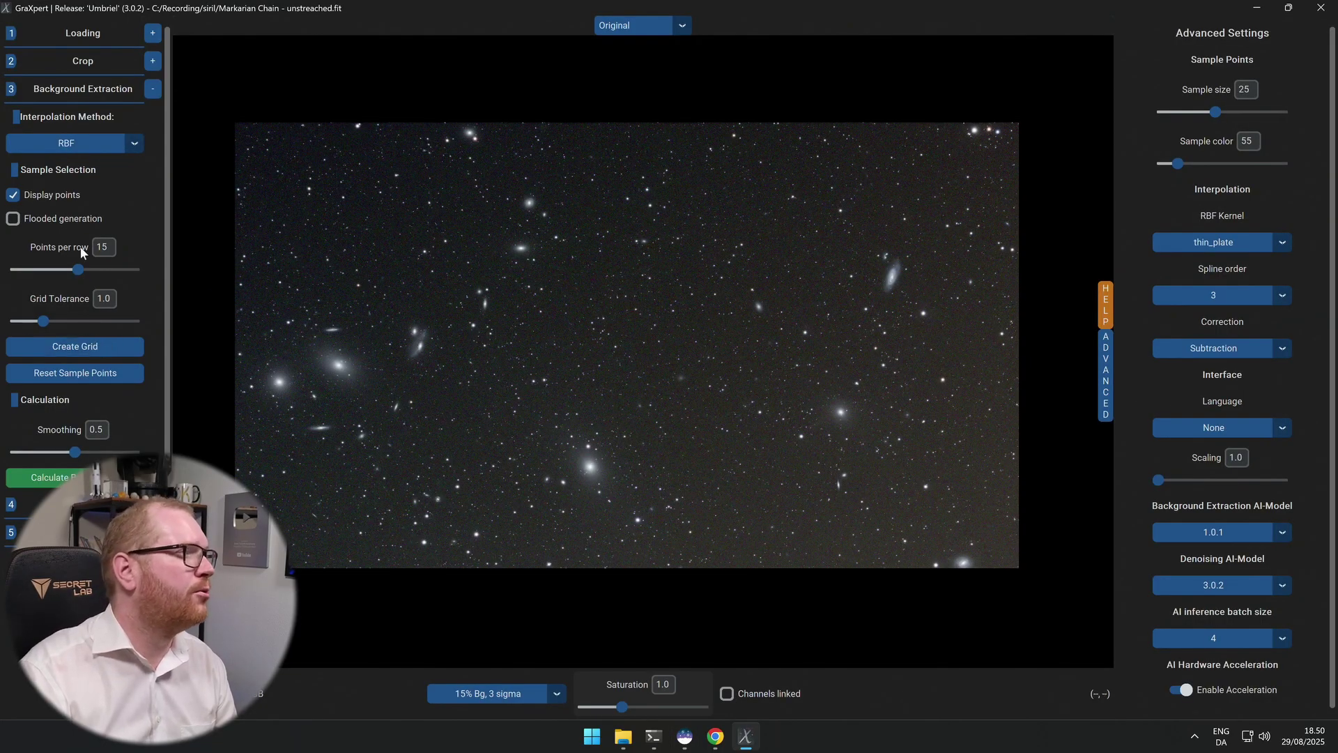
left_click(115, 350)
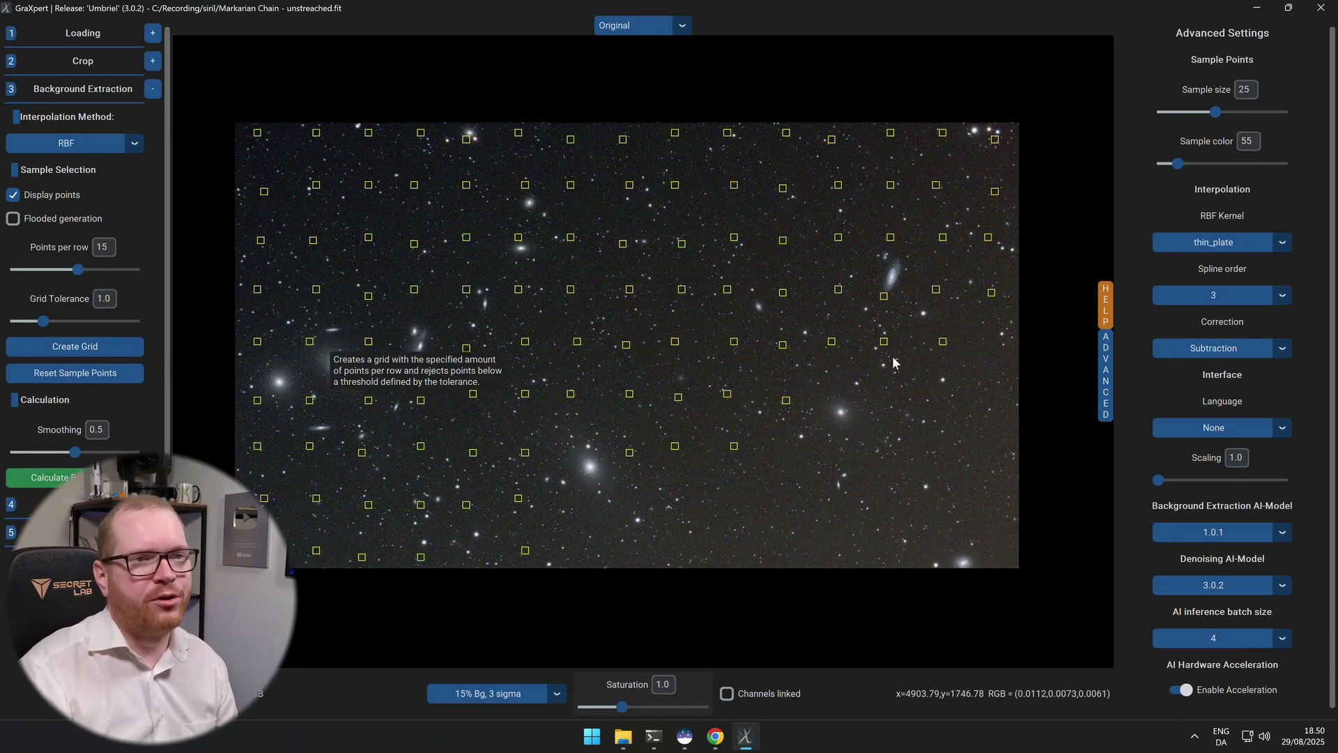
left_click(684, 739)
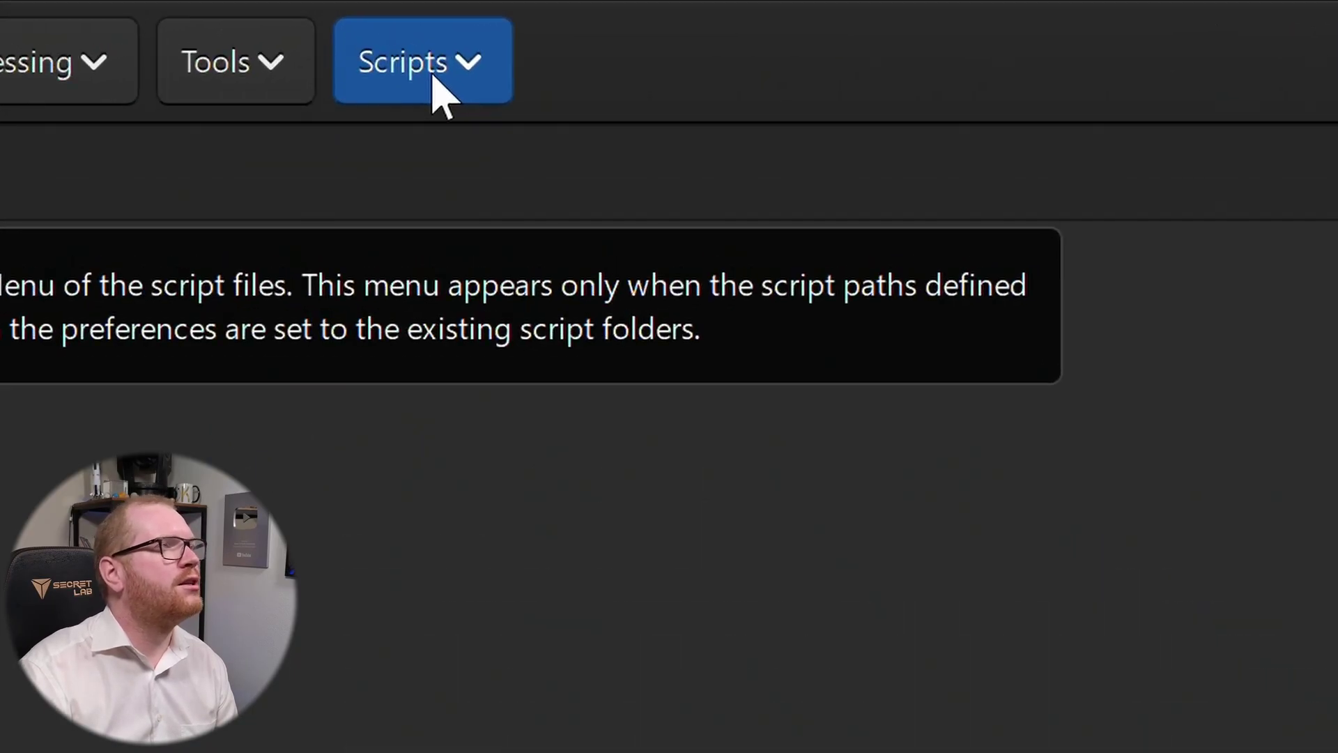
Run the GraXpert-AI.py processing script and move its settings window to the right.
left_click(436, 87)
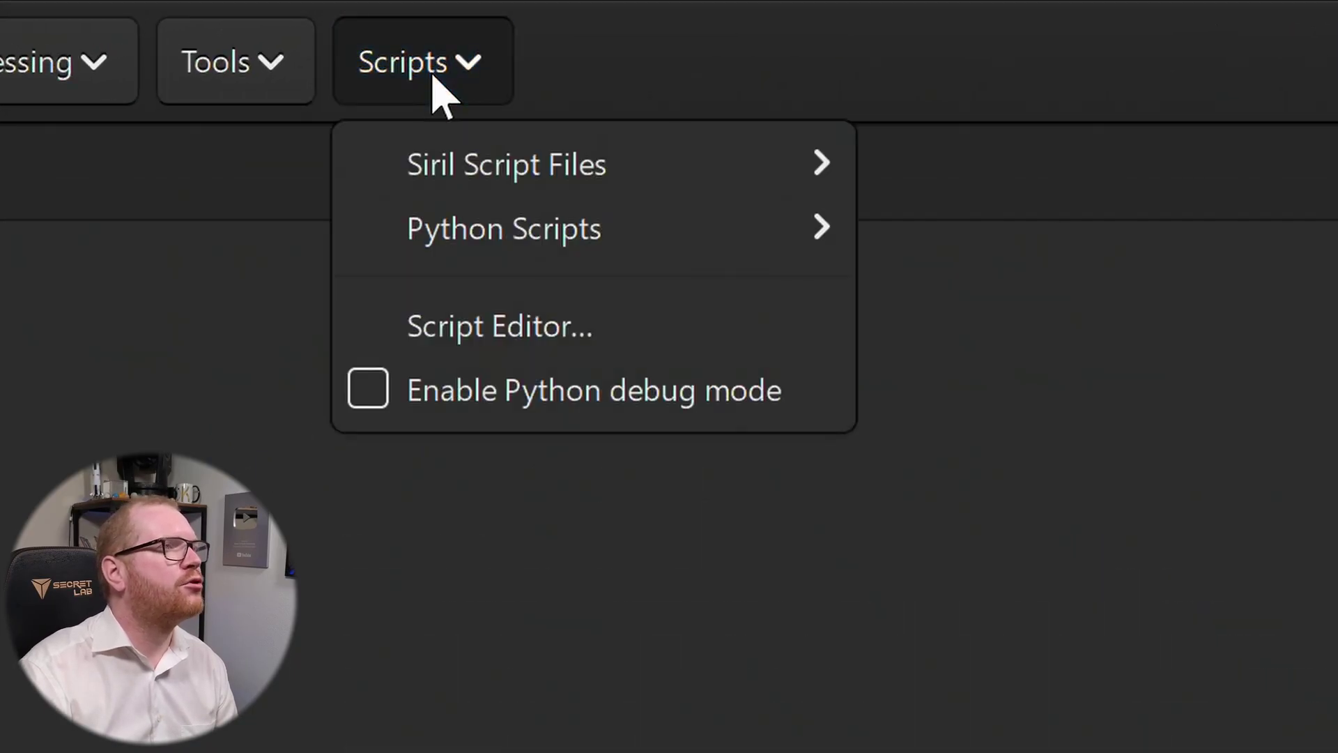
mouse_move(623, 168)
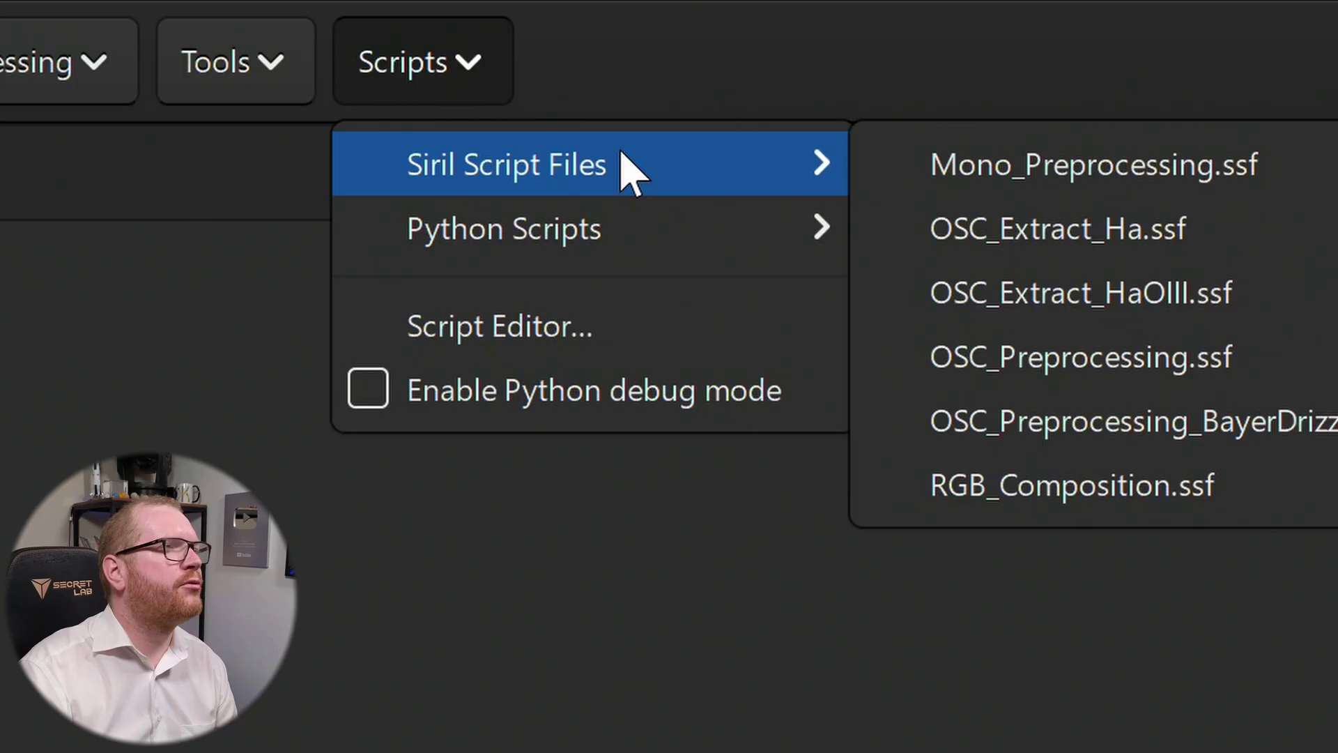
mouse_move(636, 248)
mouse_move(1048, 245)
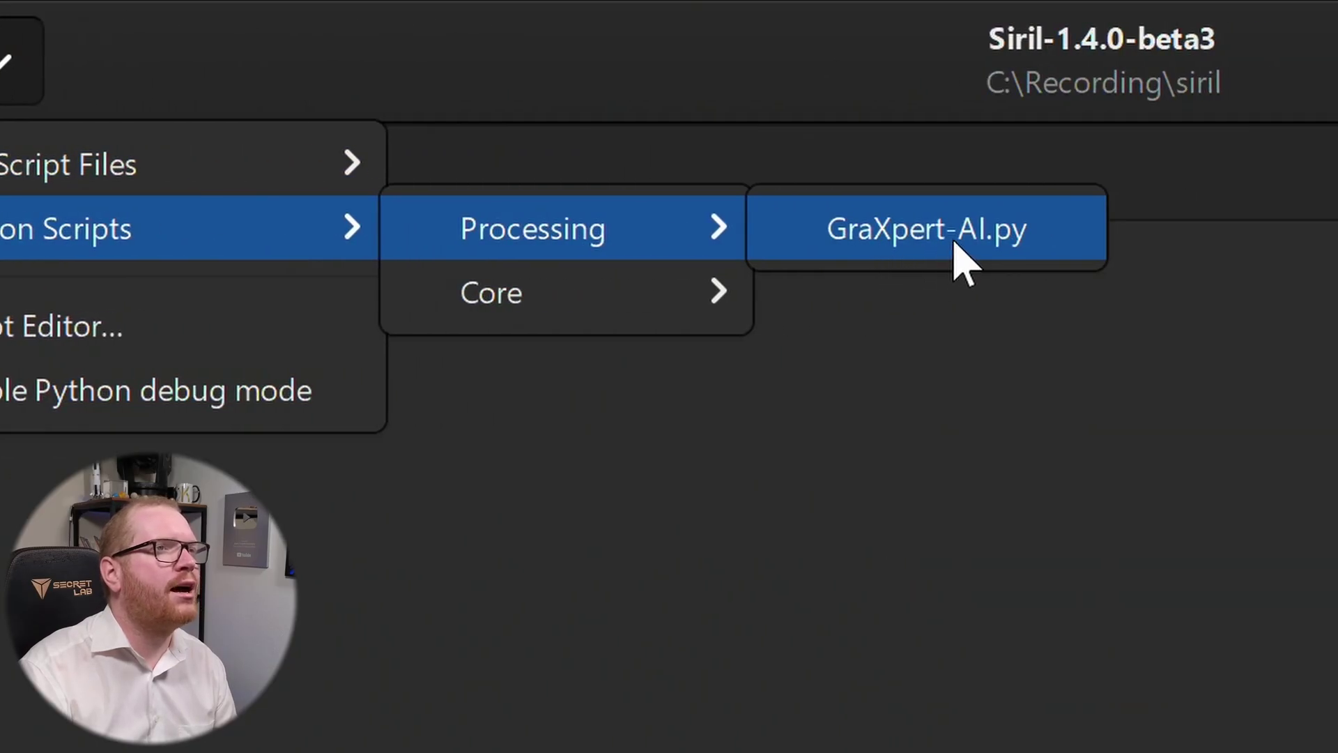
left_click(955, 241)
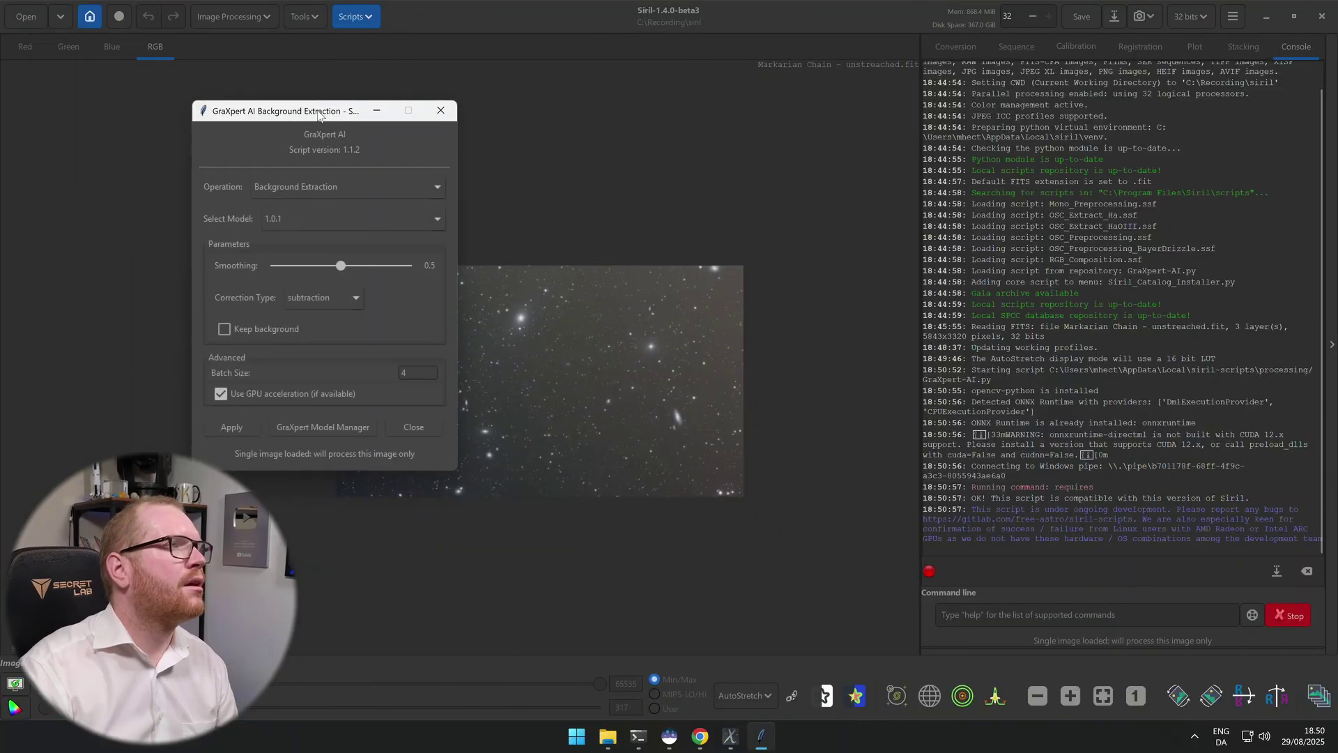
left_click_drag(308, 117, 843, 165)
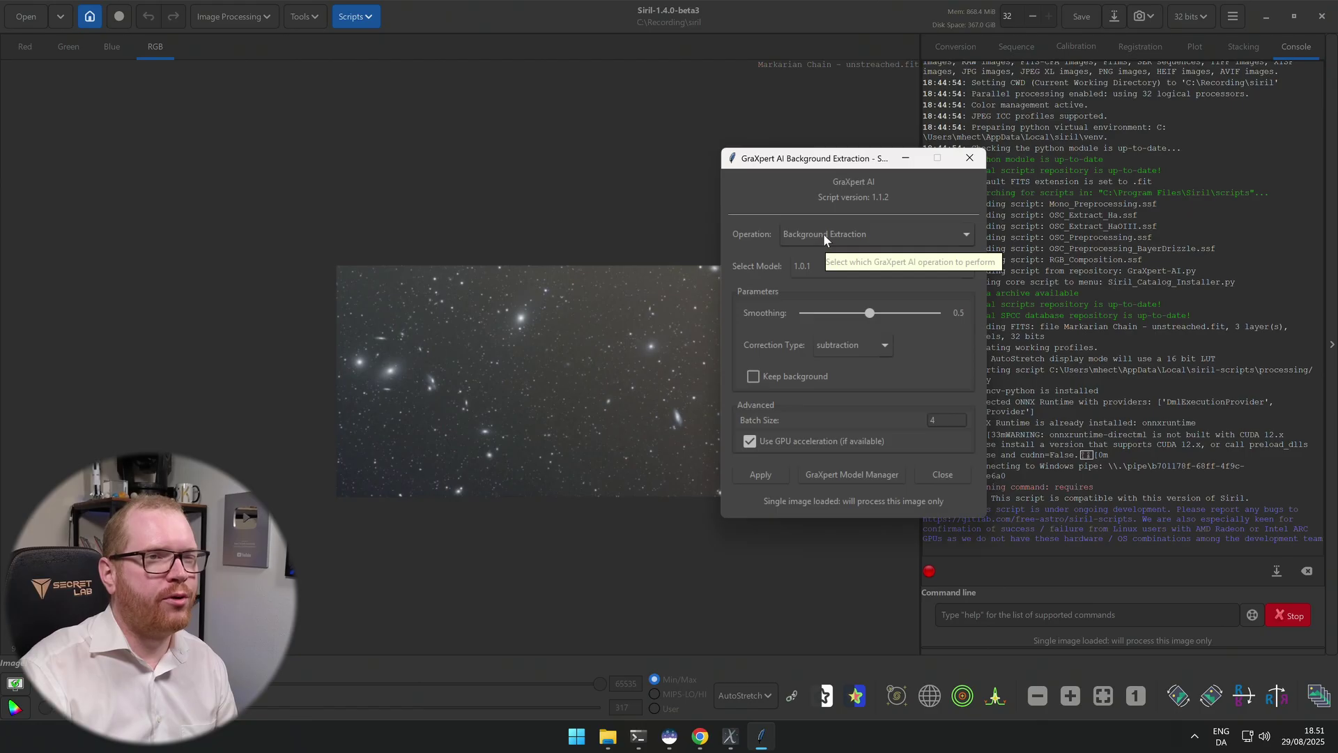
left_click(816, 264)
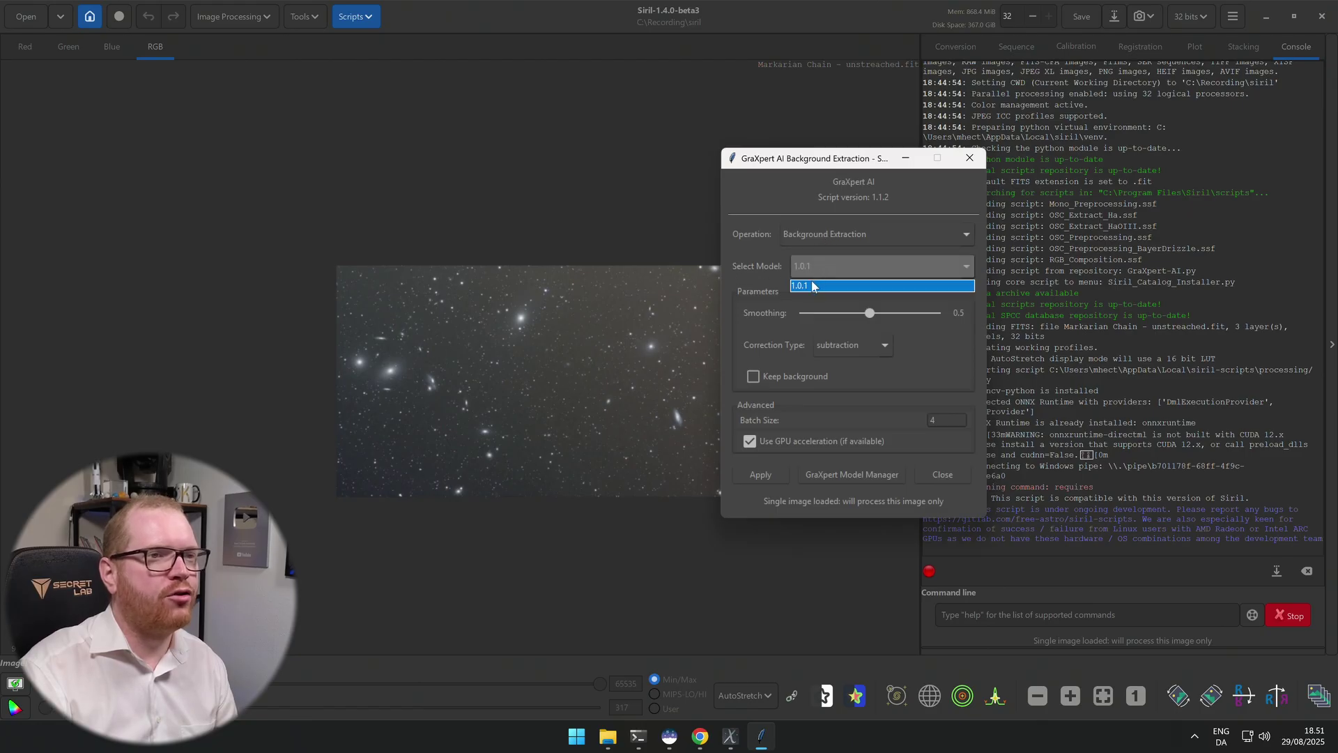
left_click(815, 265)
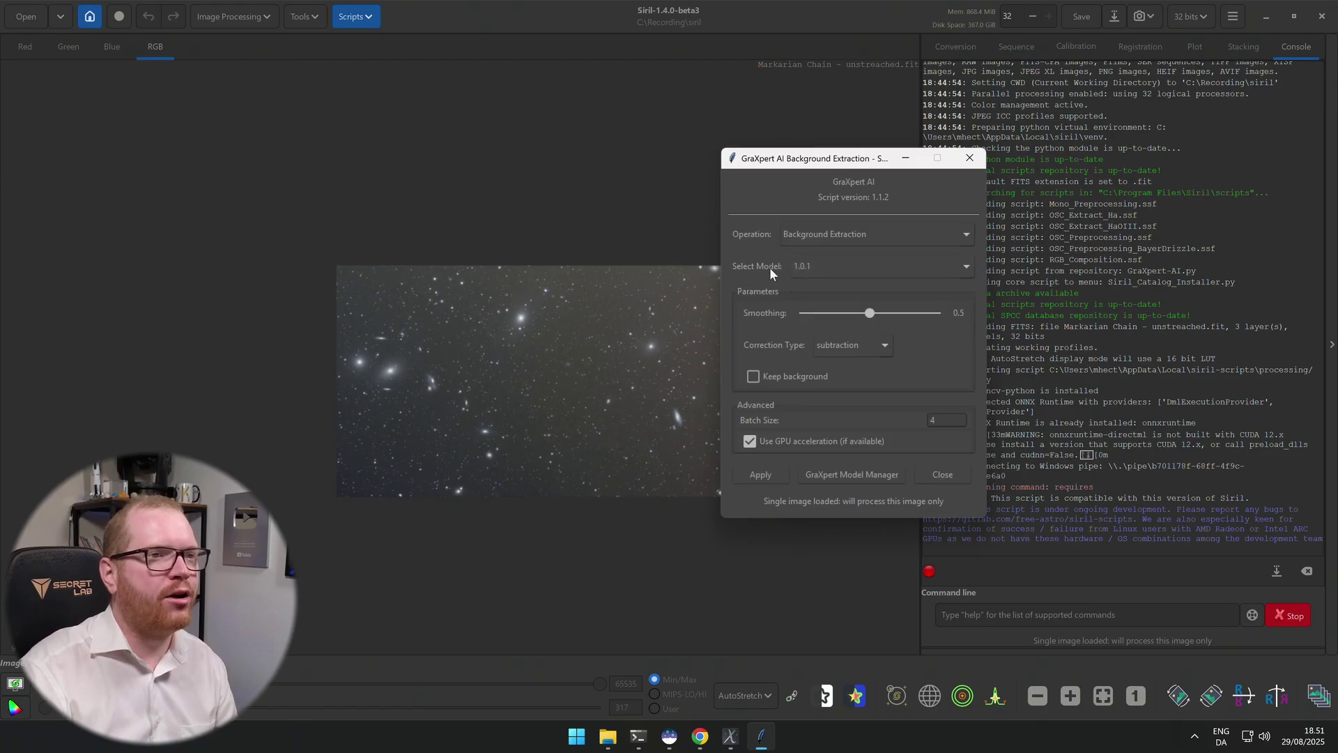
left_click(854, 474)
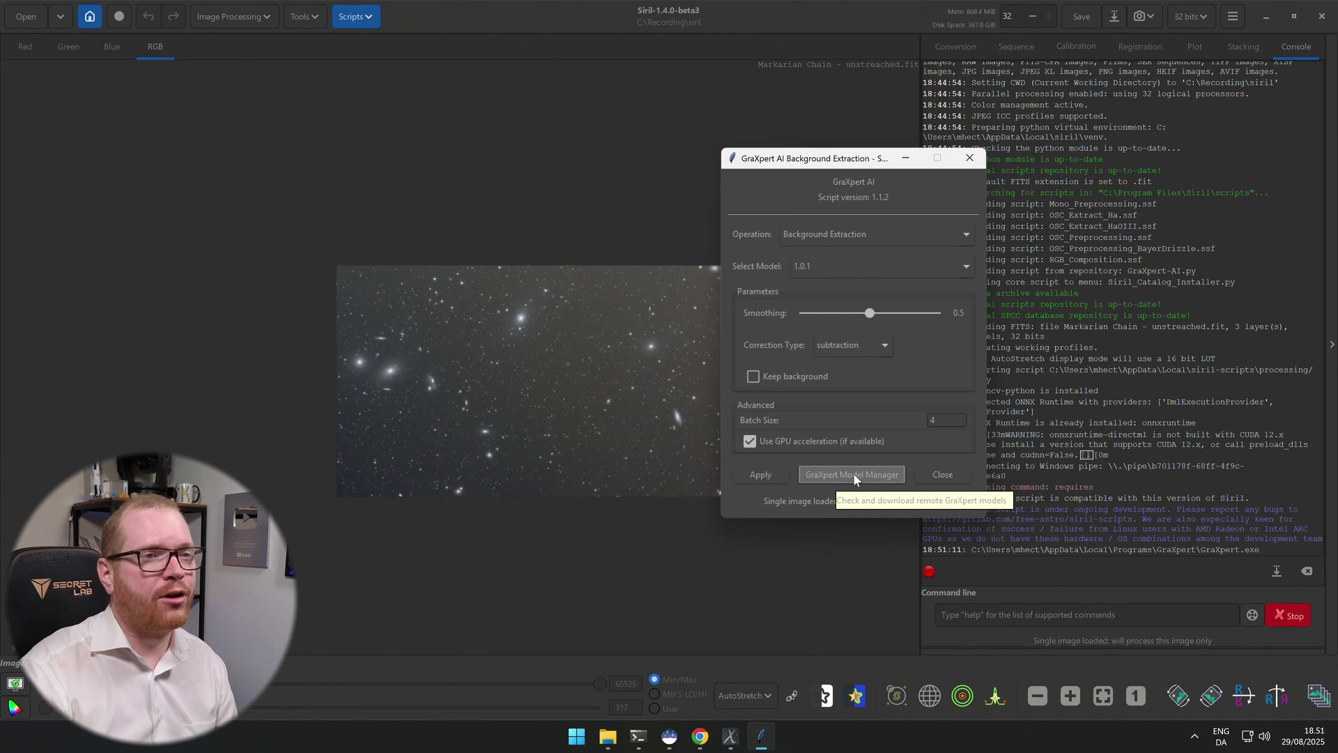
left_click_drag(791, 285, 695, 212)
left_click(605, 318)
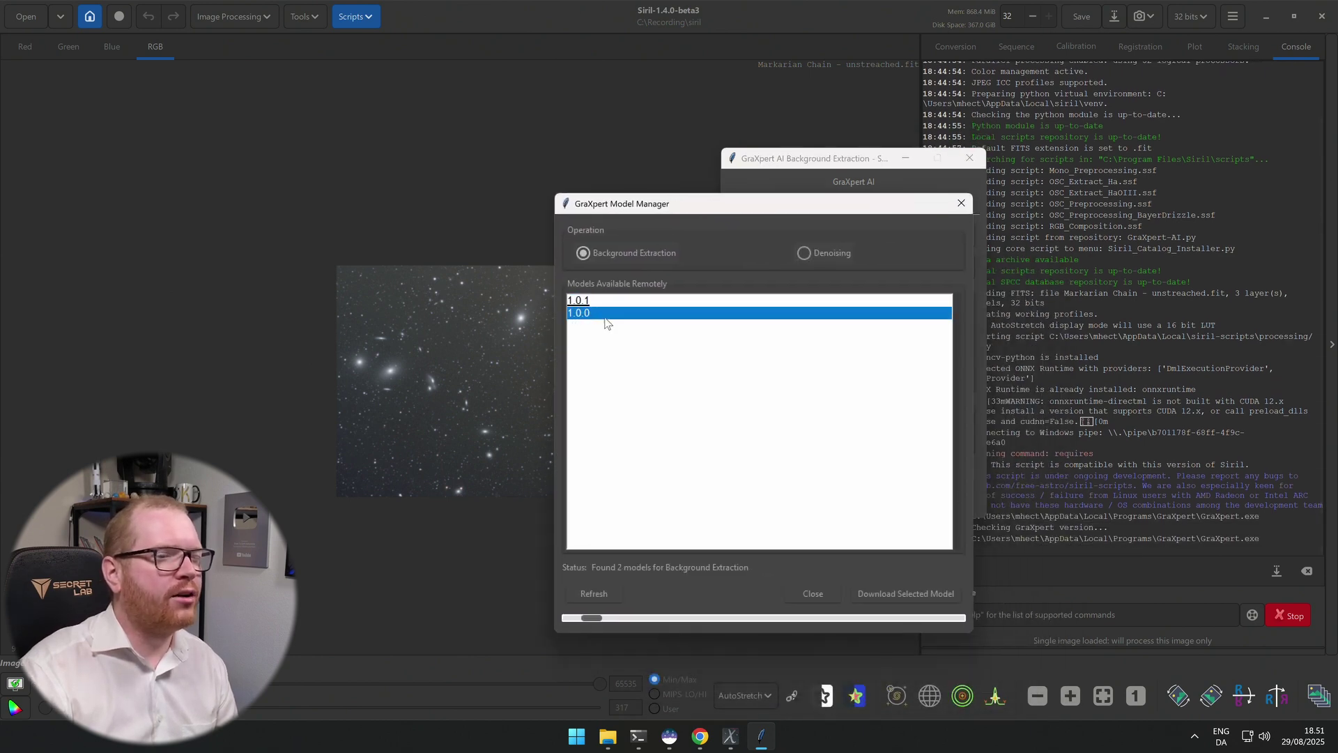
left_click(583, 301)
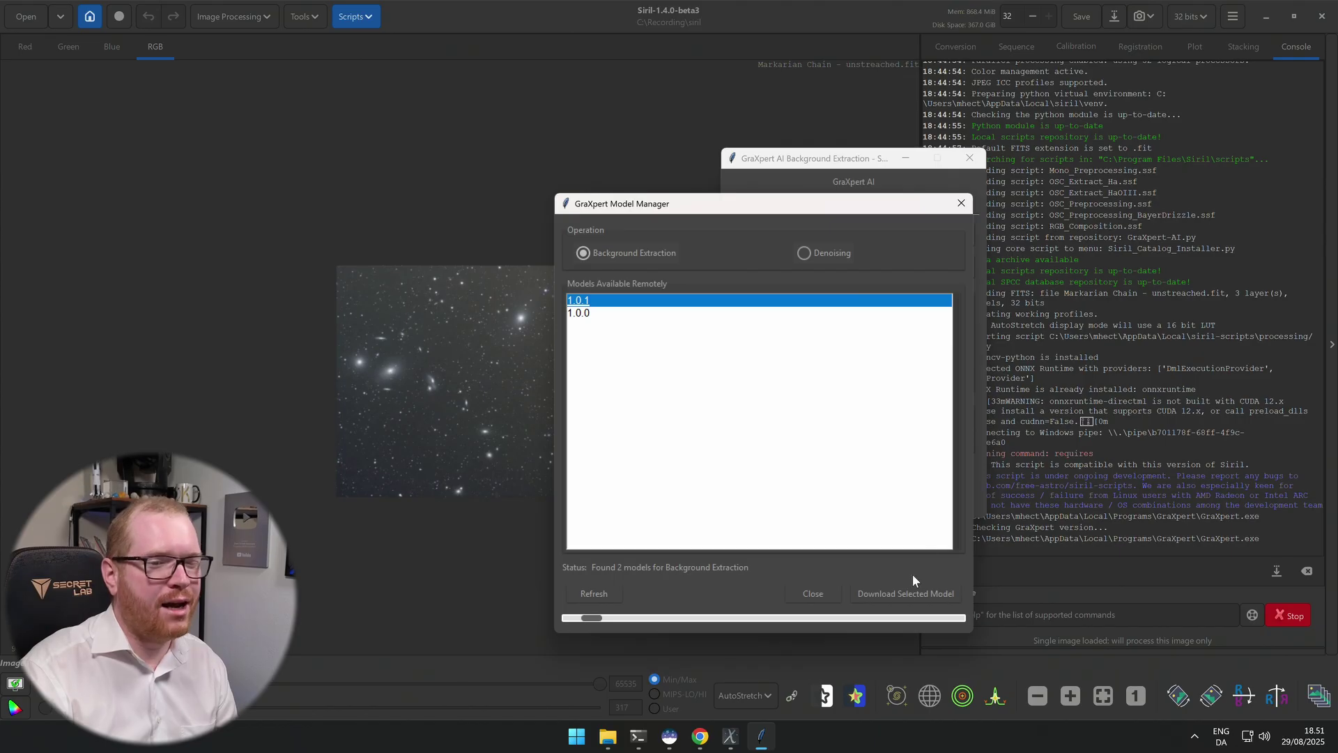
left_click(963, 202)
Apply GraXpert AI Background Extraction to the image, then close the script window.
left_click_drag(855, 159, 913, 159)
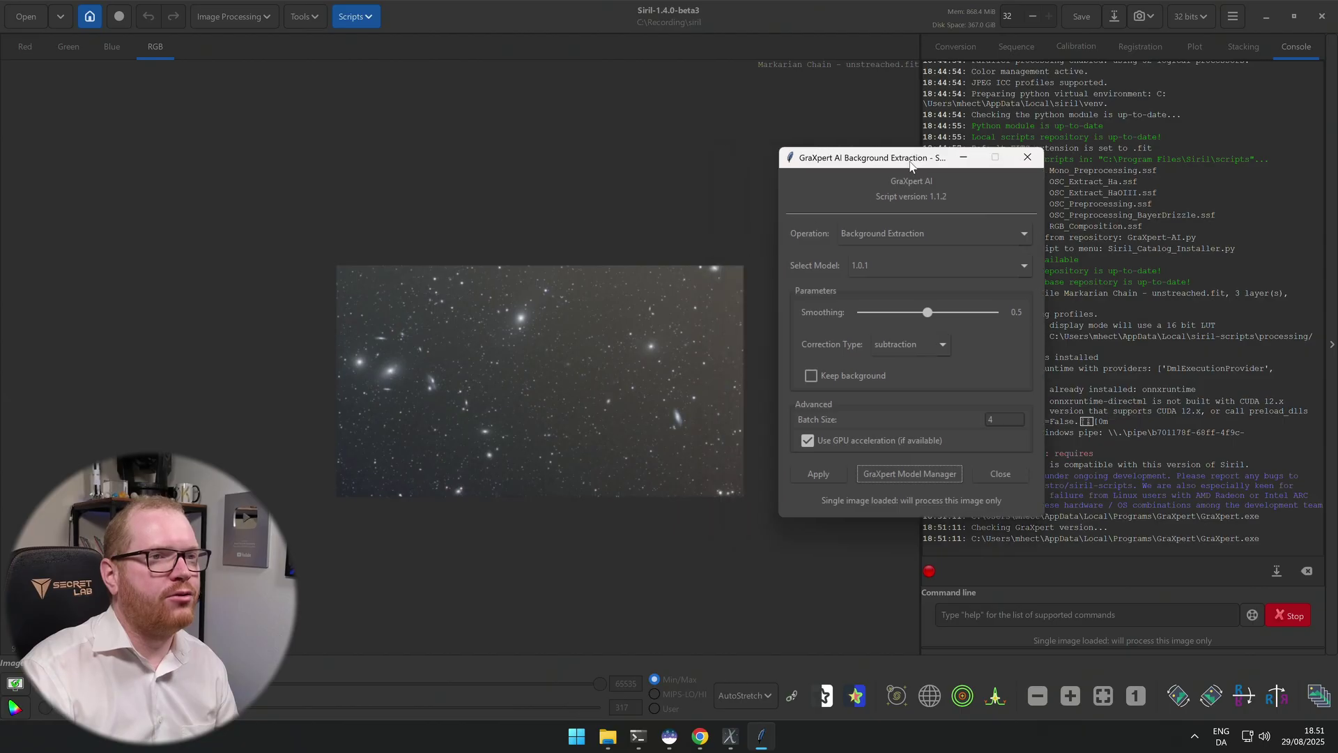
left_click(888, 237)
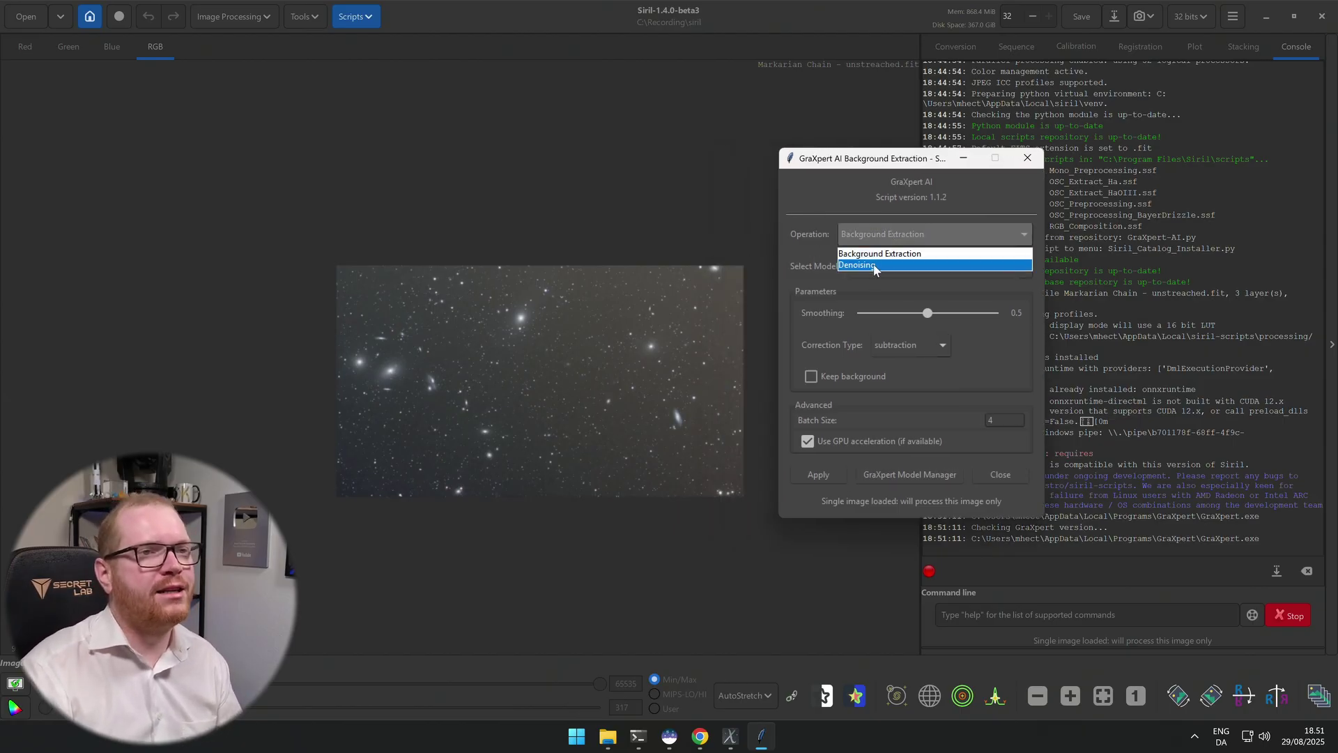
left_click(806, 207)
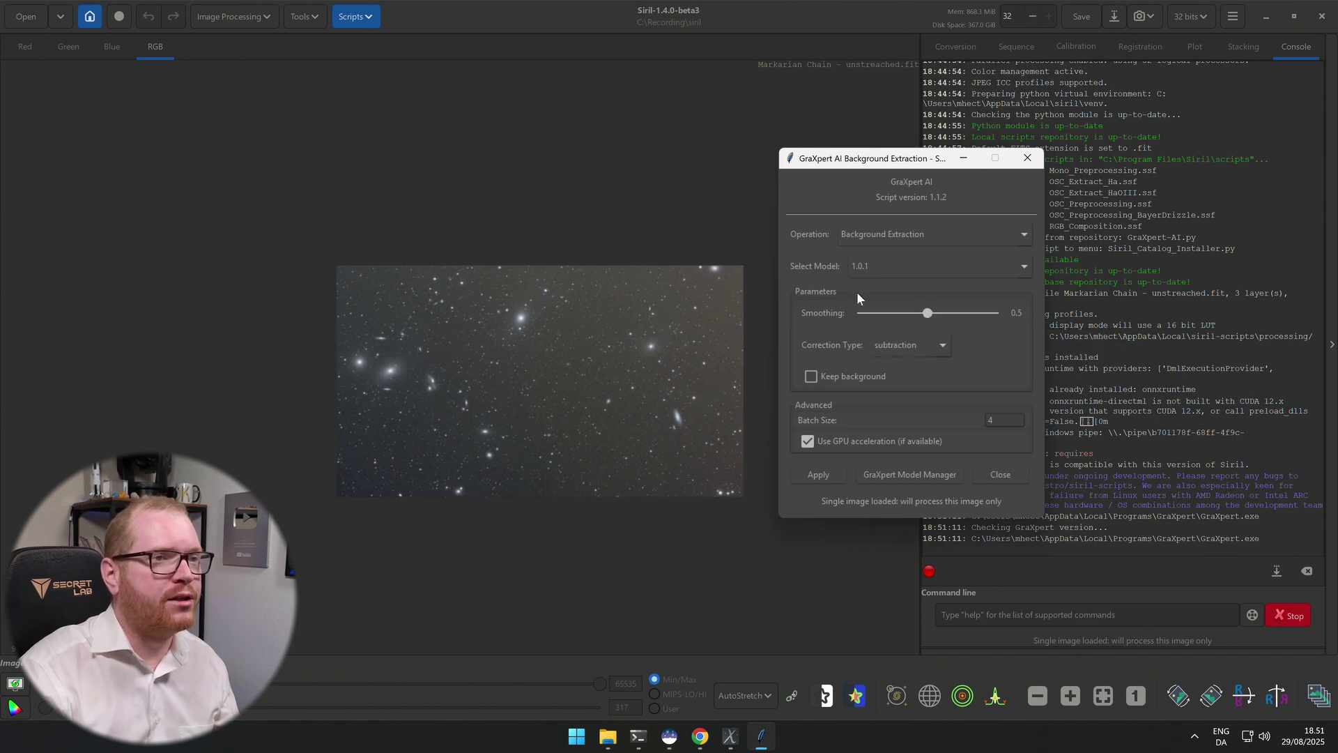
left_click(820, 478)
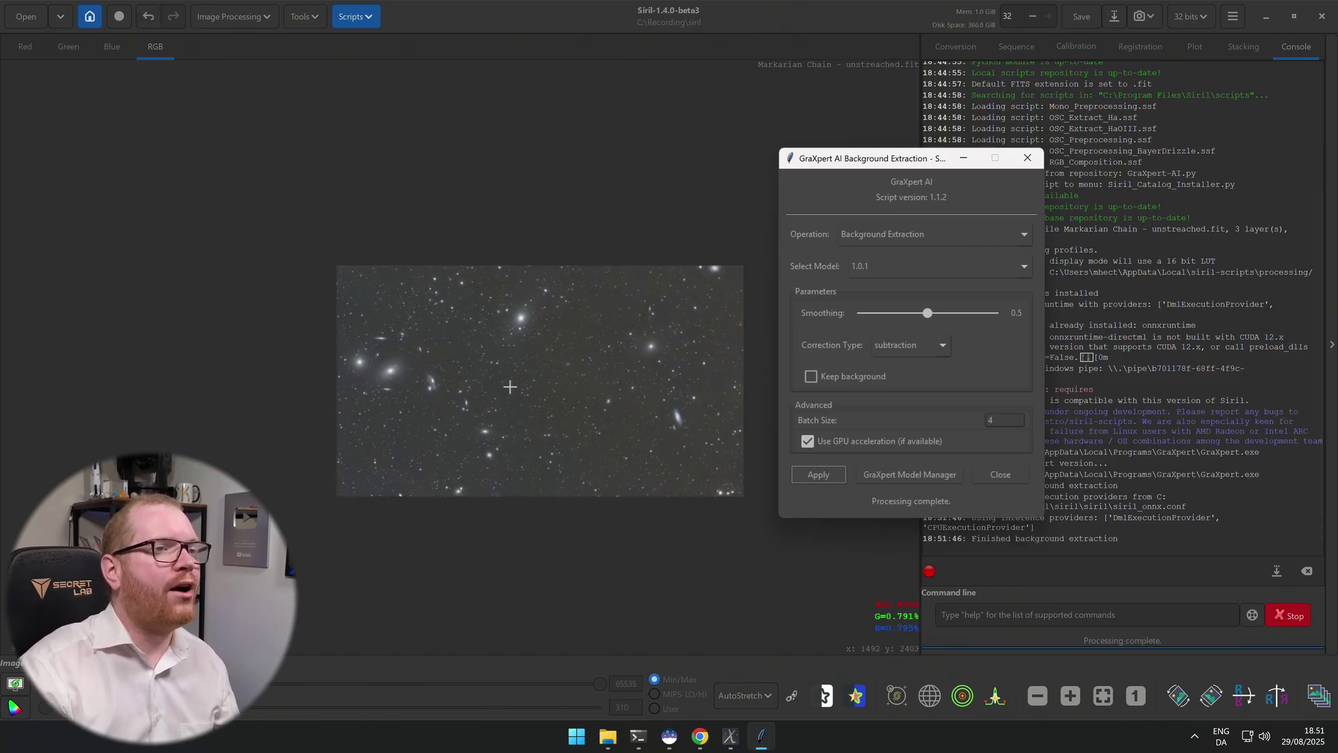
left_click(1028, 157)
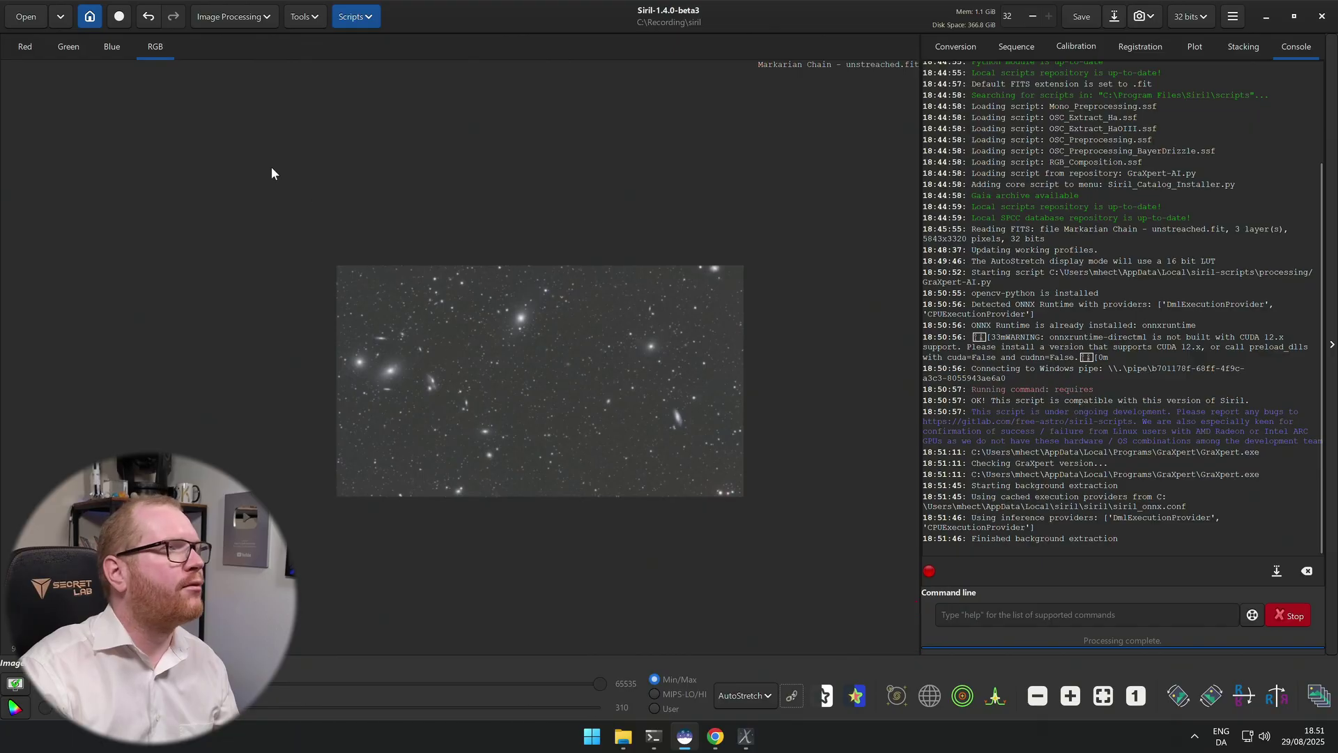
left_click(149, 17)
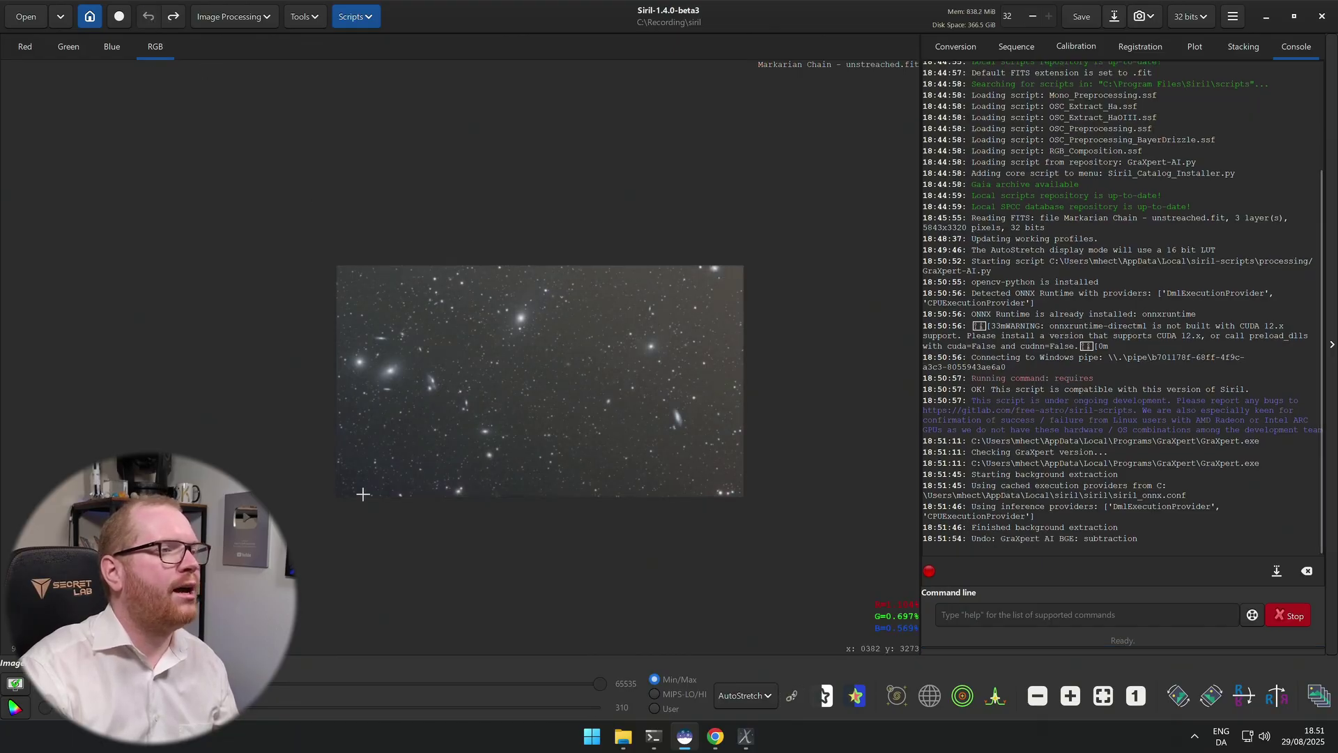
left_click(171, 19)
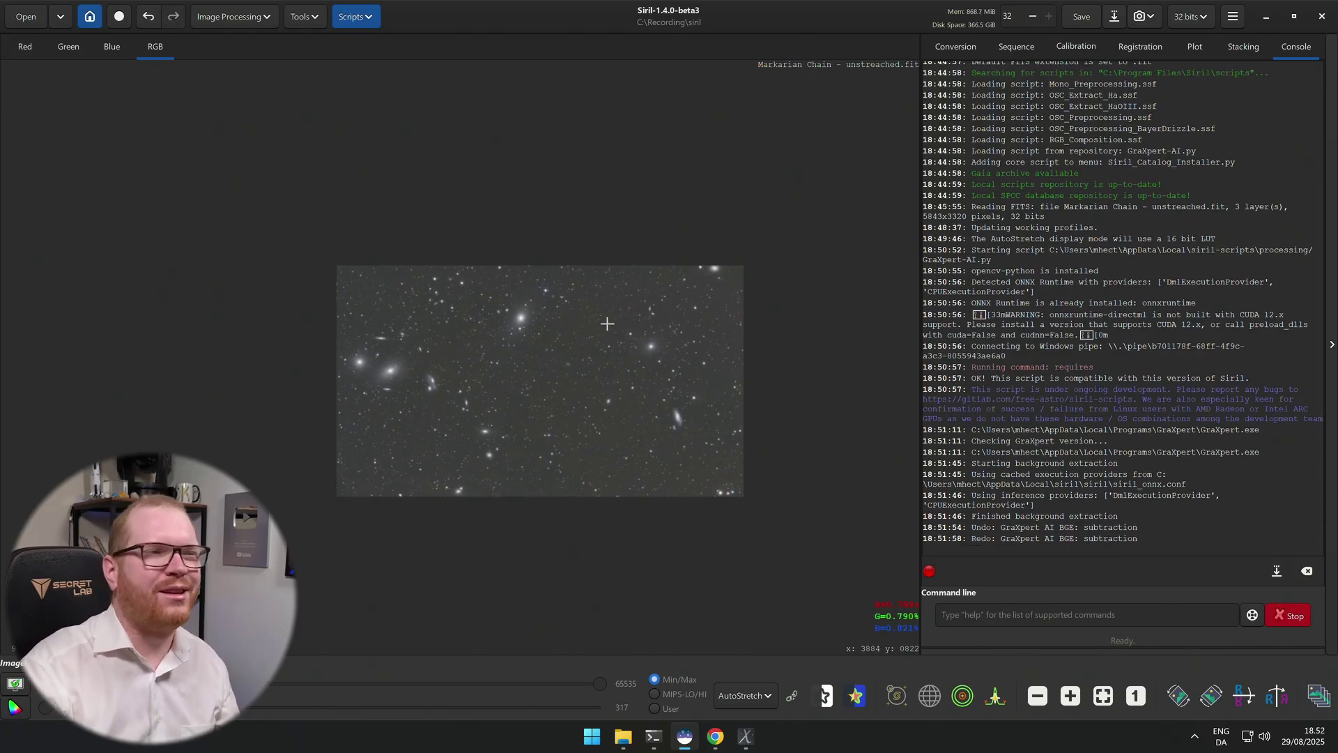
scroll(509, 410, "up", 3)
scroll(491, 323, "up", 3)
scroll(492, 323, "down", 5)
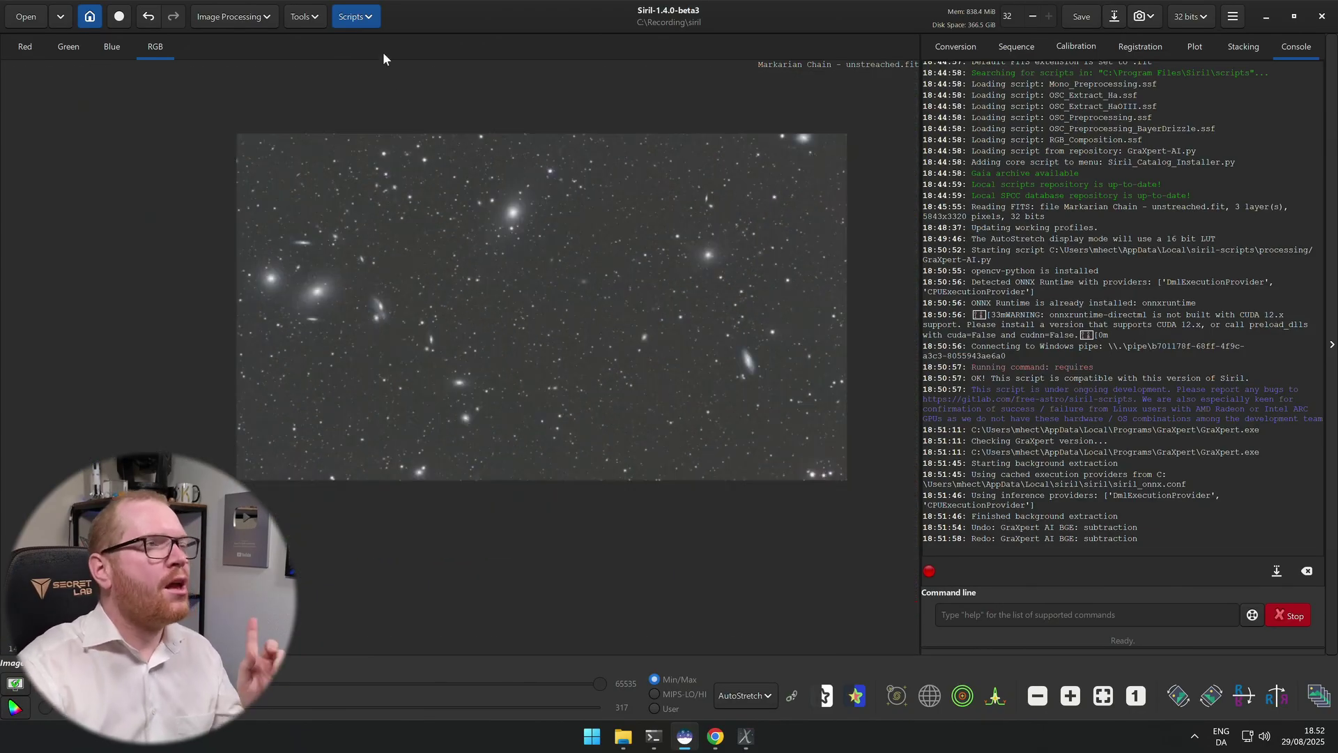
Relaunch GraXpert-AI.py and apply Denoising with model 3.0.2 at strength 0.50.
left_click(362, 19)
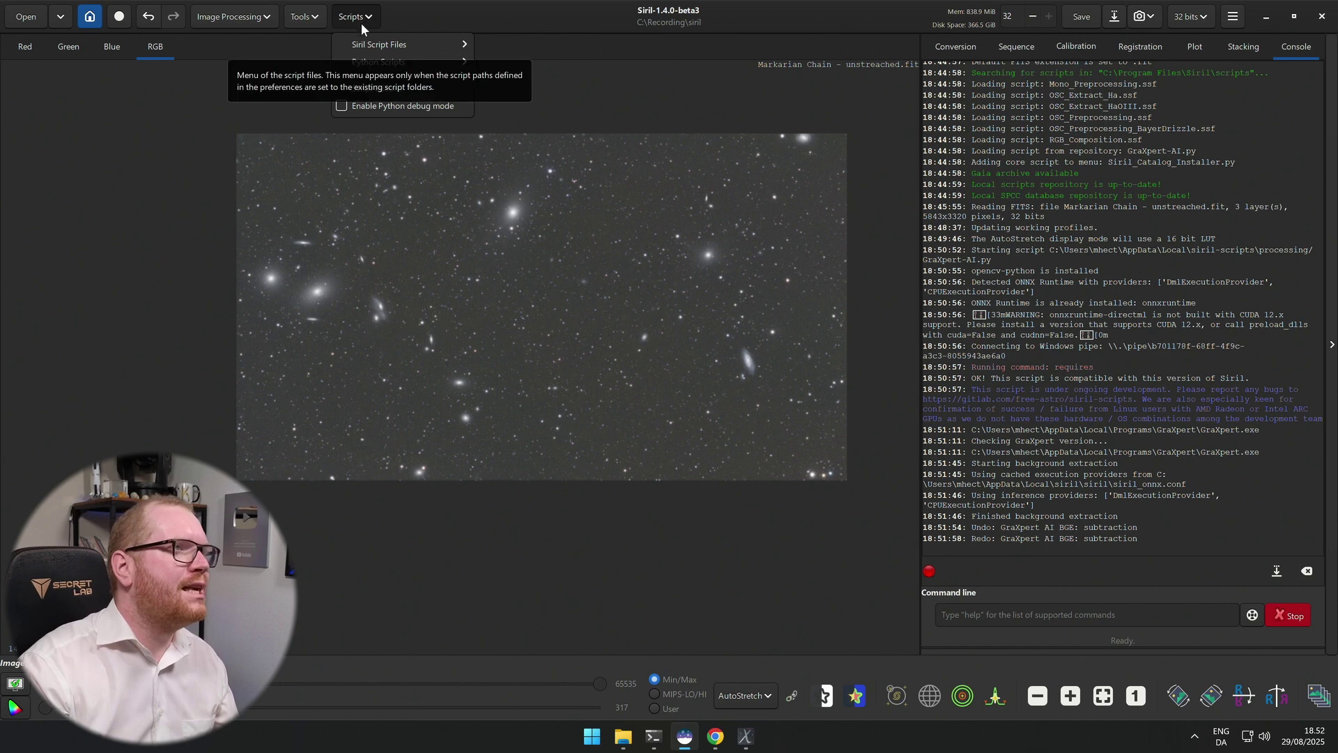
mouse_move(397, 62)
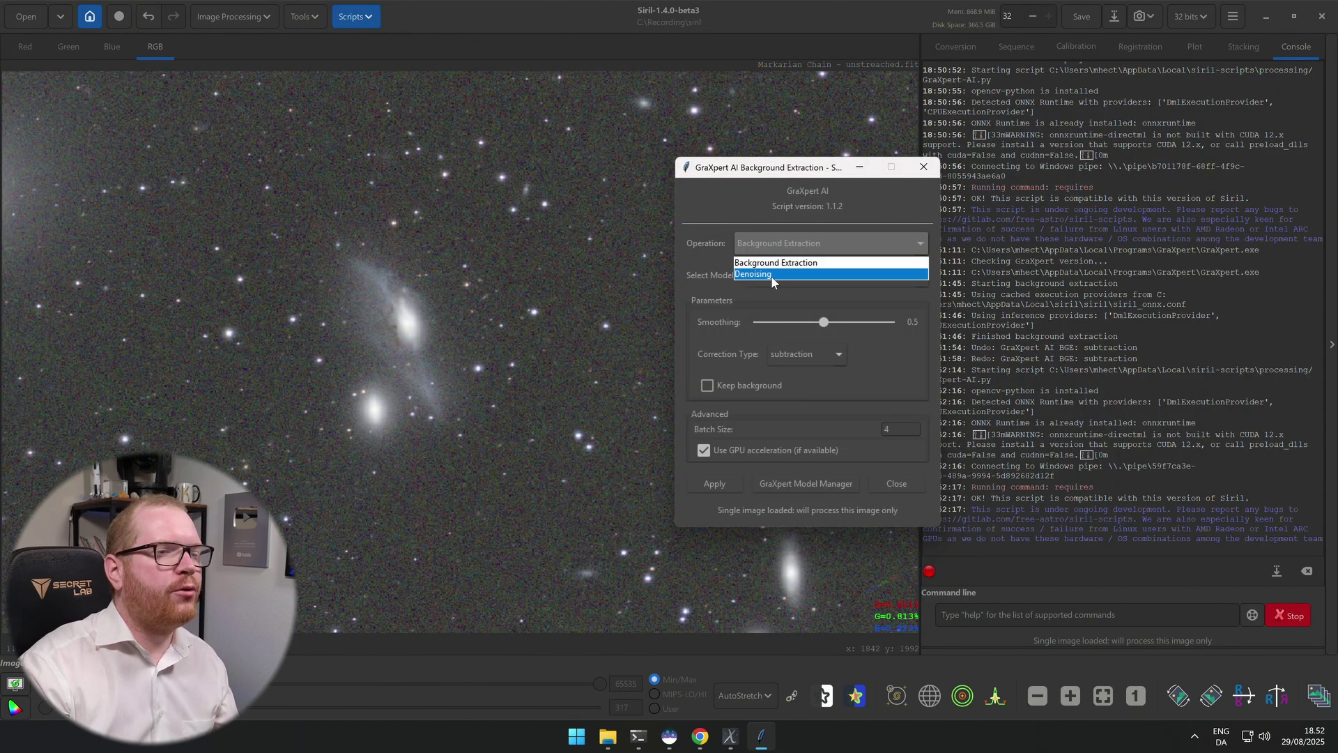
left_click(771, 274)
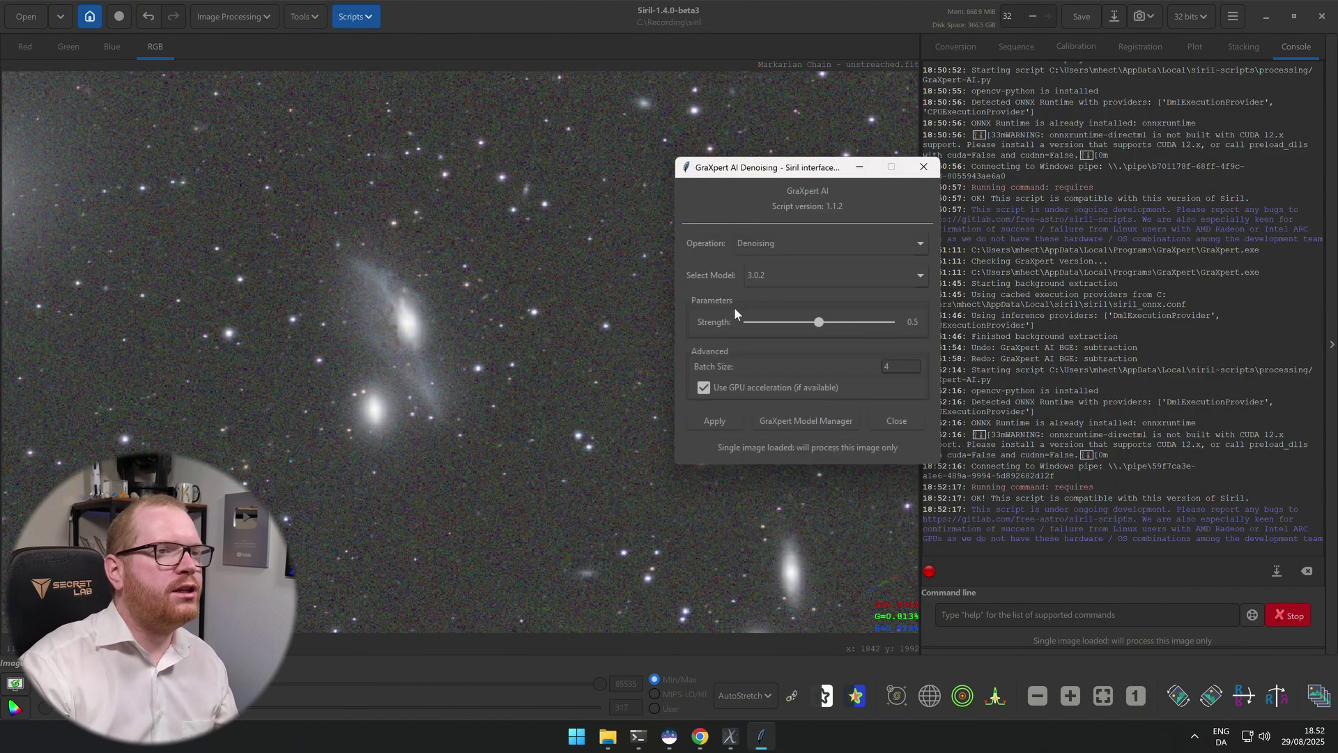
left_click(777, 278)
left_click(777, 278)
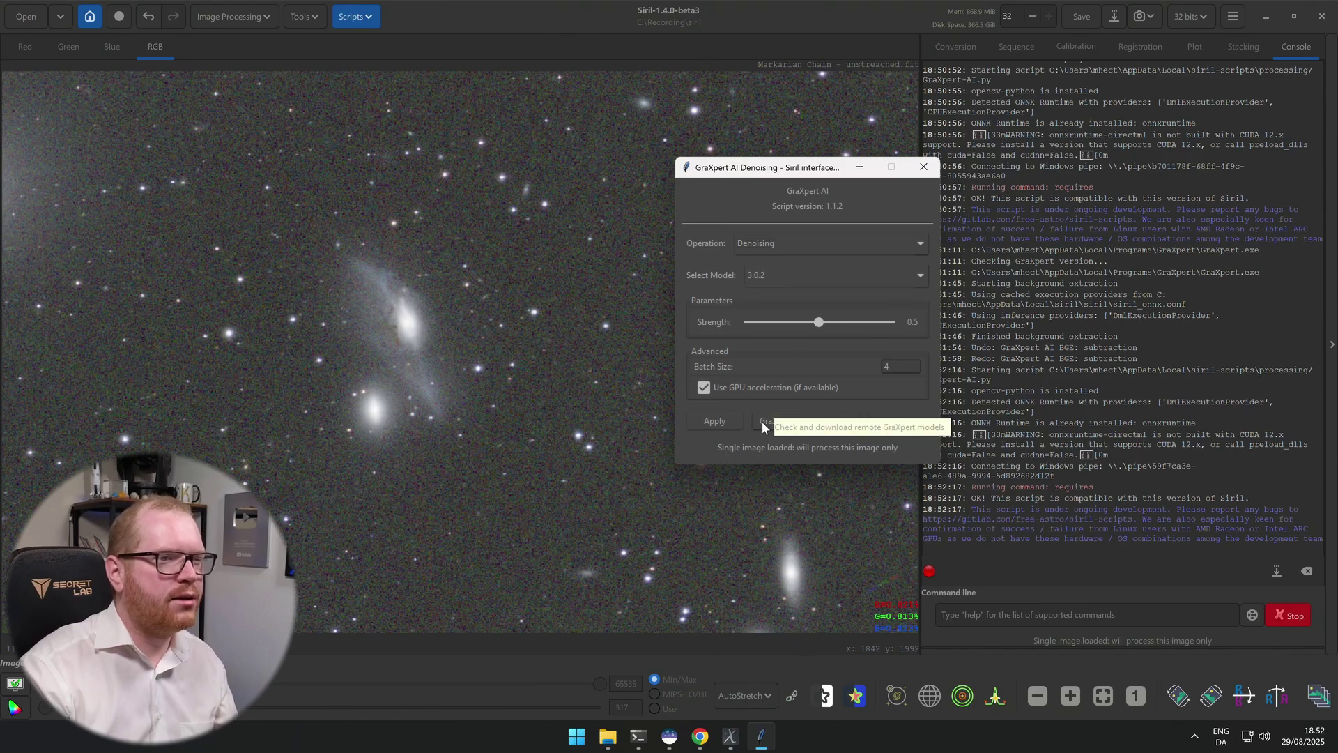
left_click(710, 423)
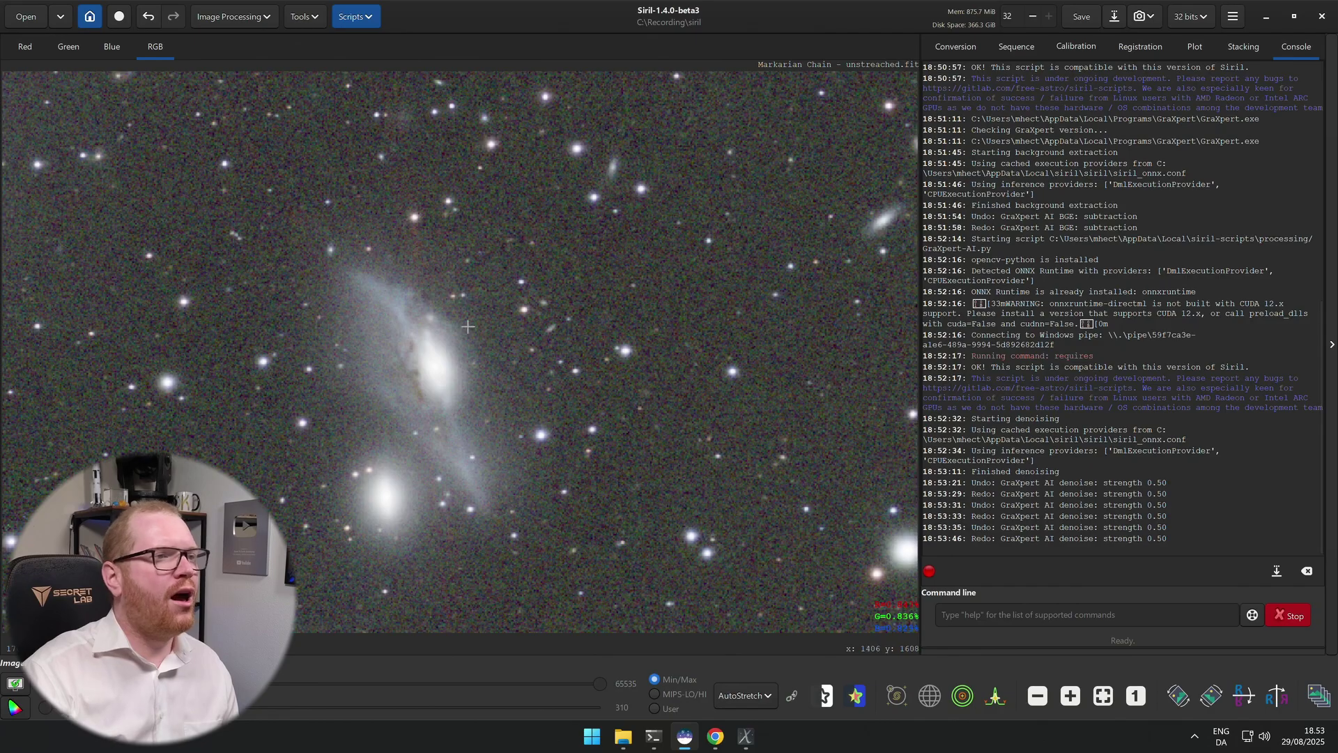
left_click(148, 18)
left_click(174, 19)
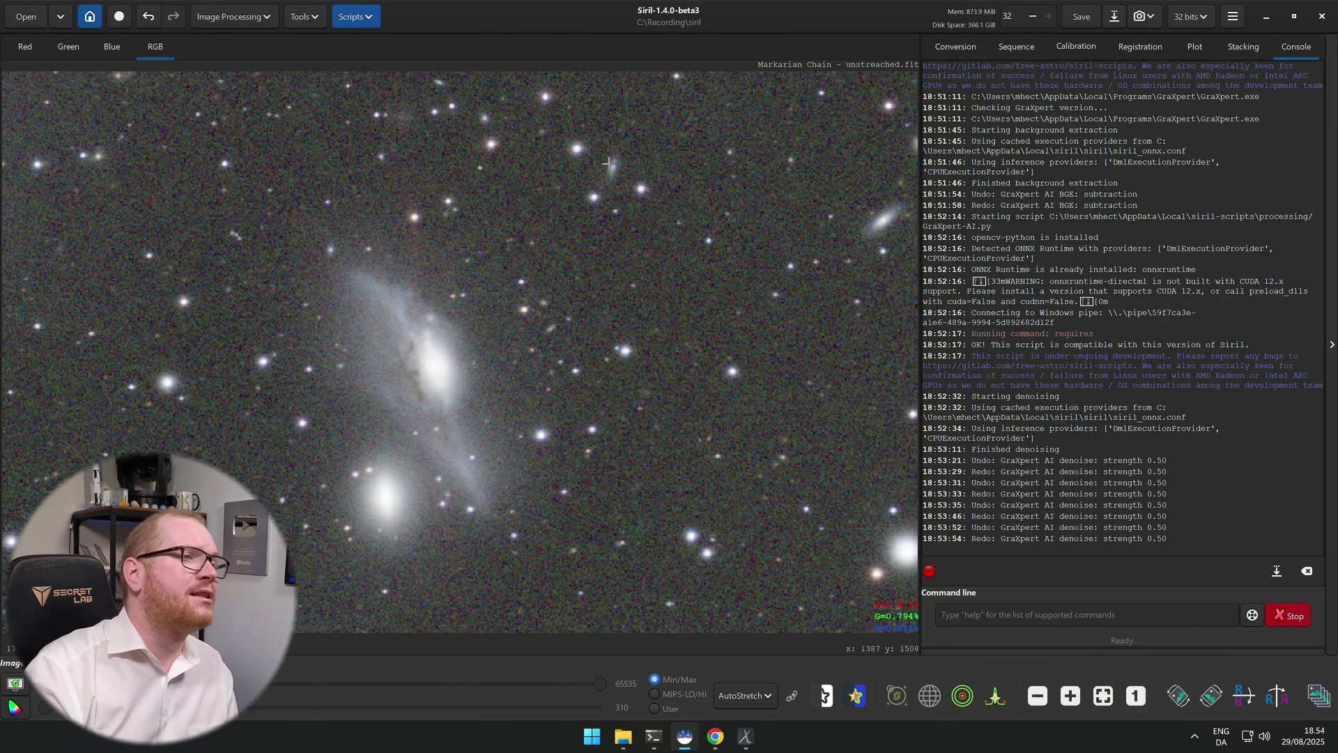
scroll(666, 303, "down", 5)
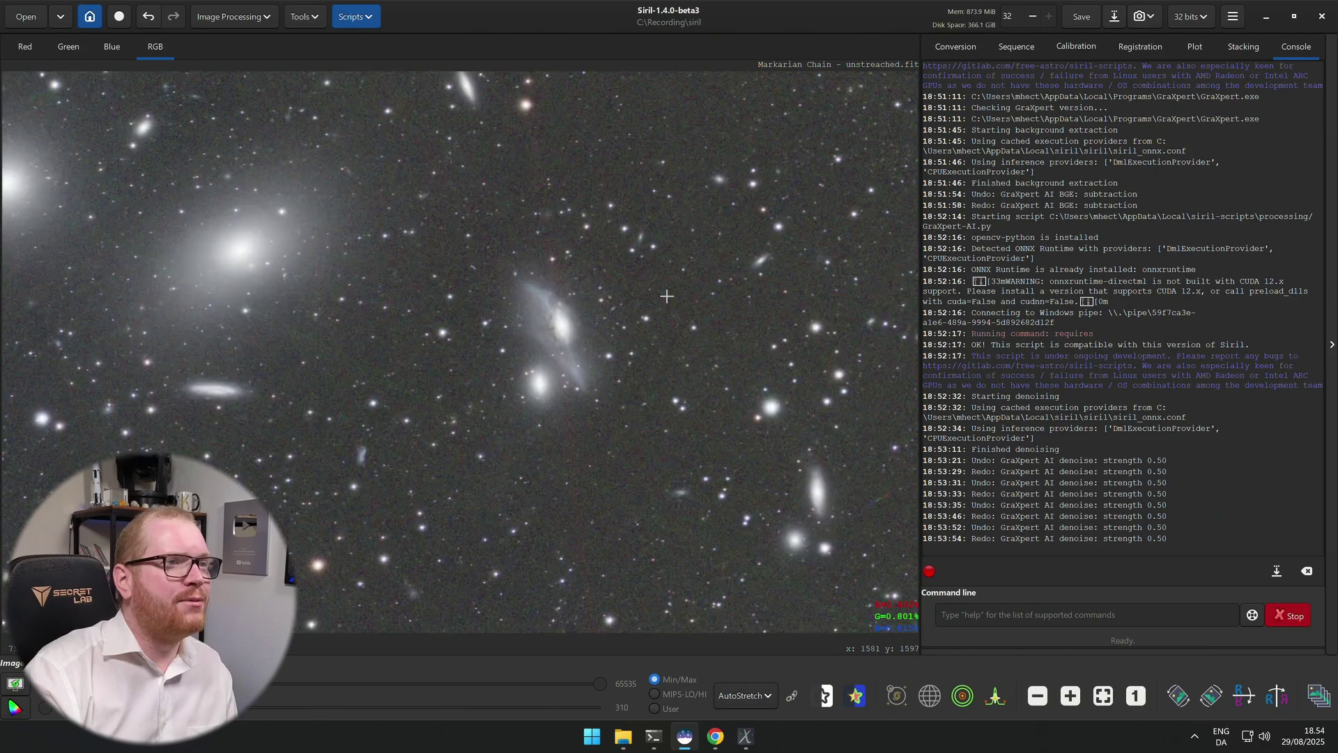
scroll(669, 306, "up", 5)
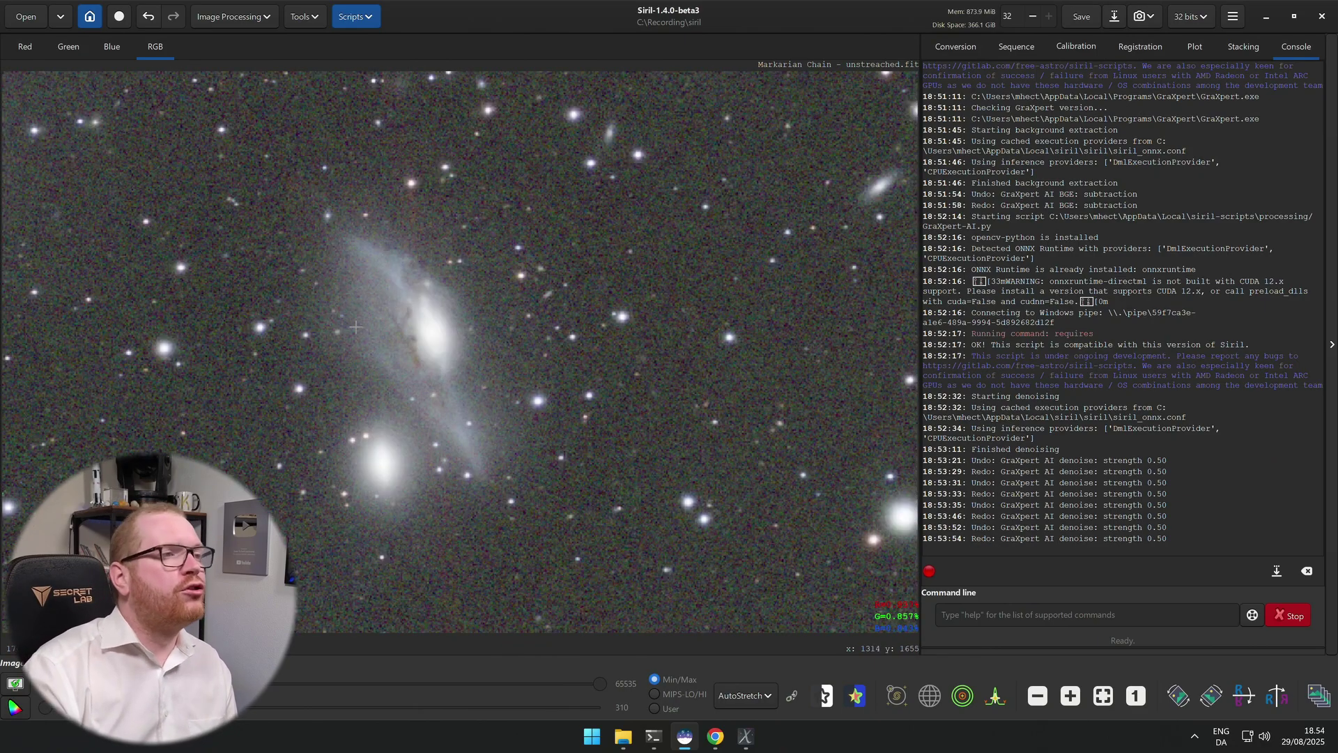
Undo the strength 0.50 GraXpert denoise.
left_click(359, 22)
mouse_move(388, 62)
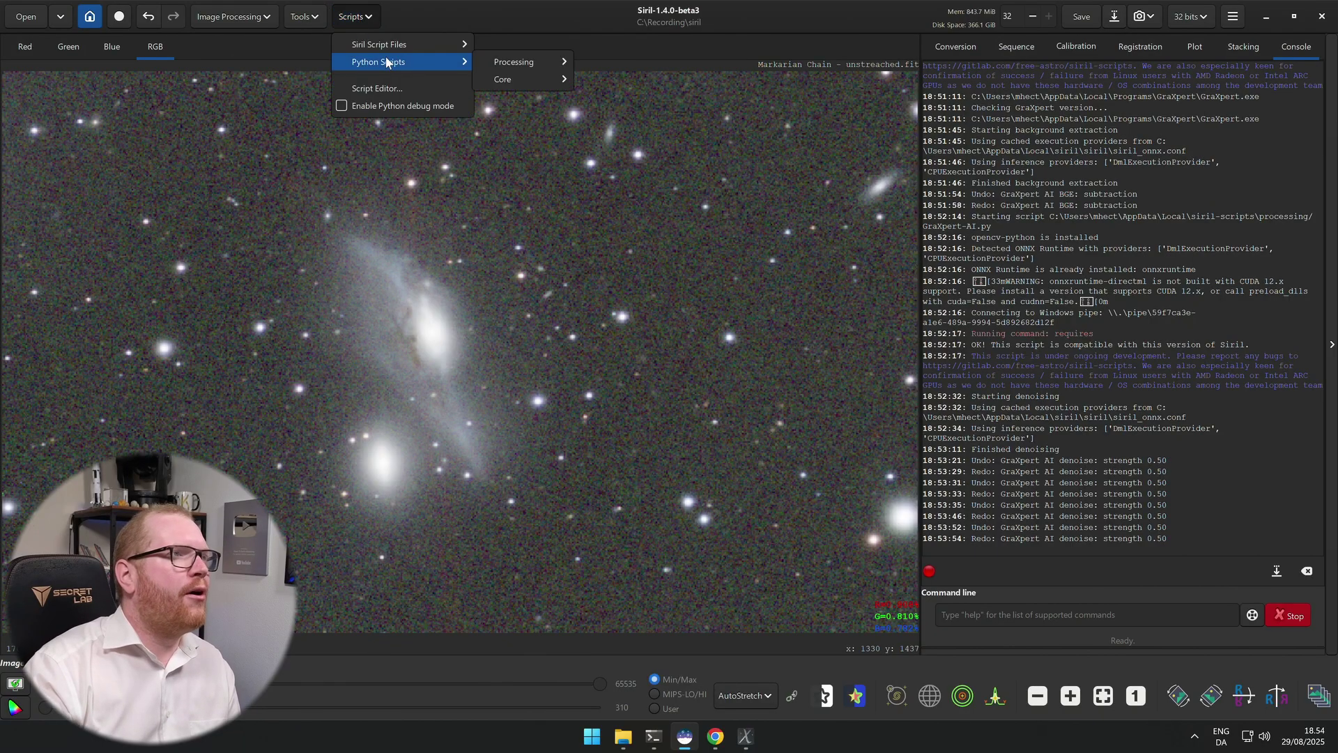
mouse_move(525, 80)
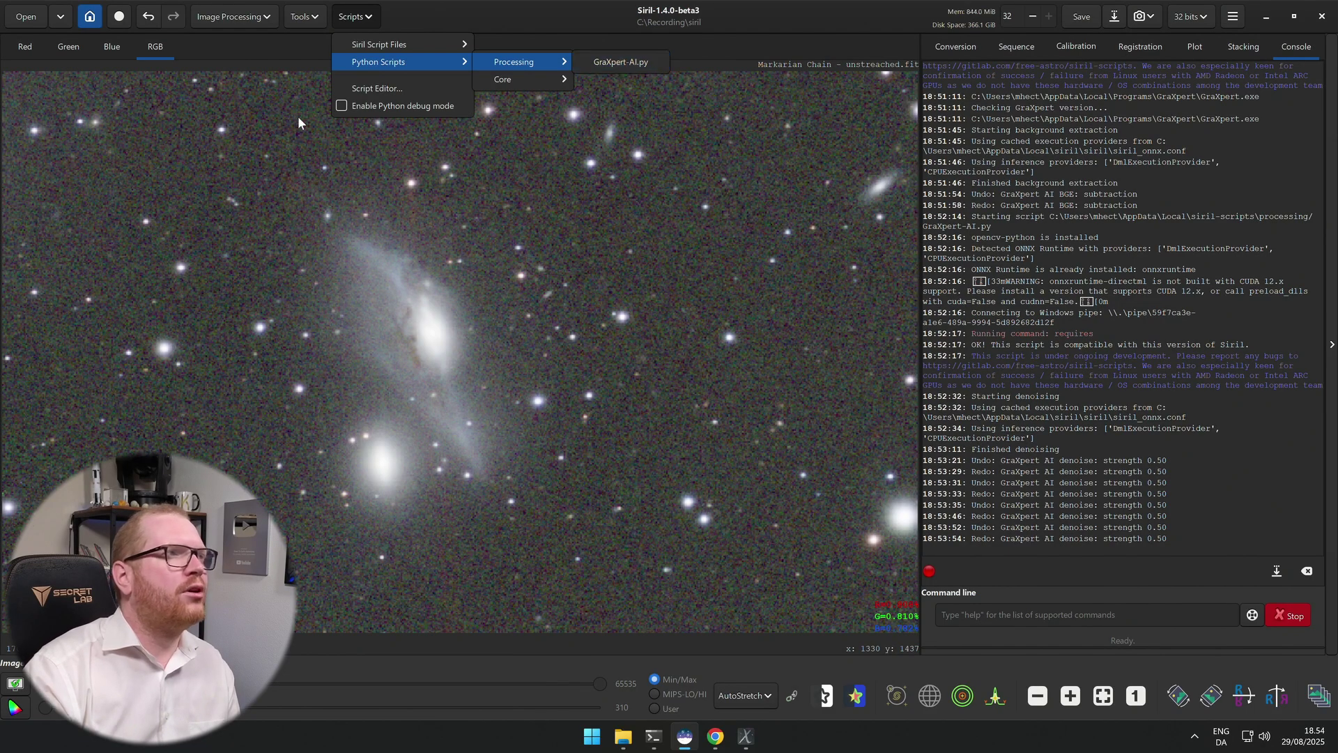
left_click(160, 27)
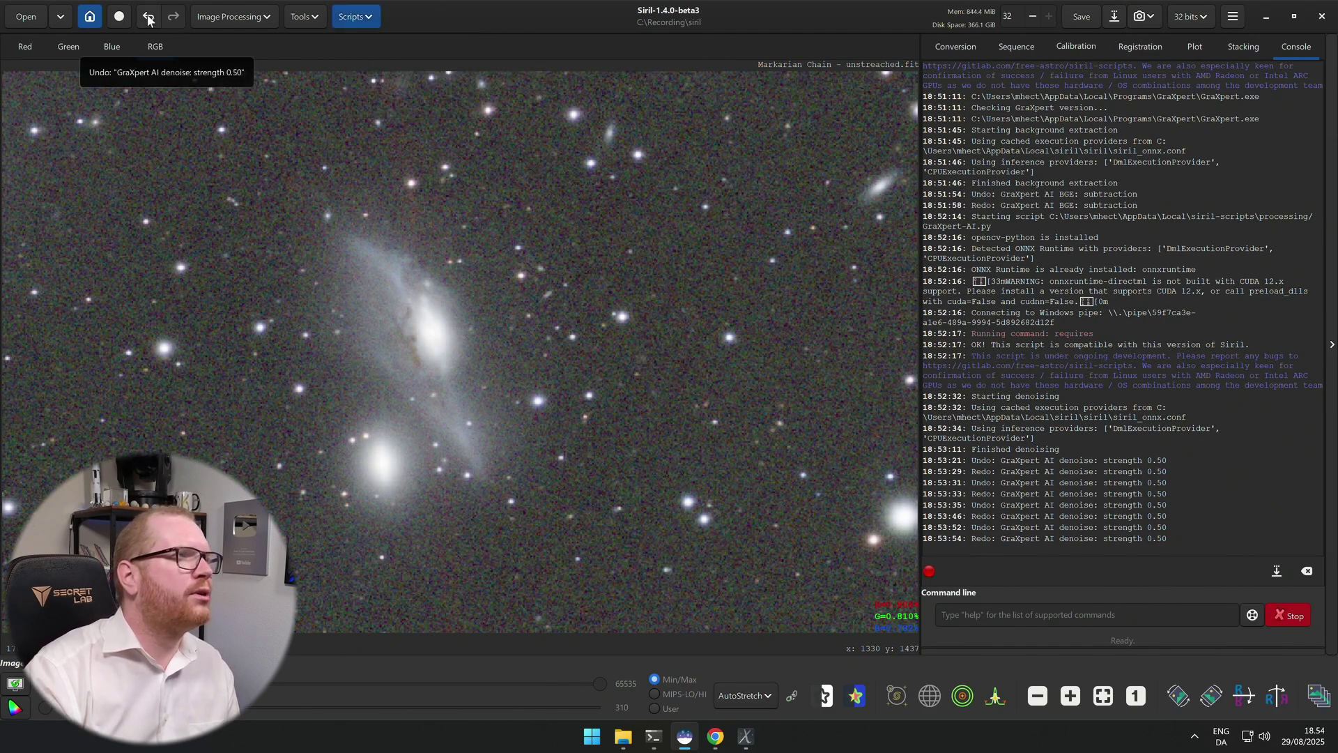
left_click(148, 18)
Relaunch GraXpert-AI.py and apply Denoising at full strength 1.00.
left_click(352, 17)
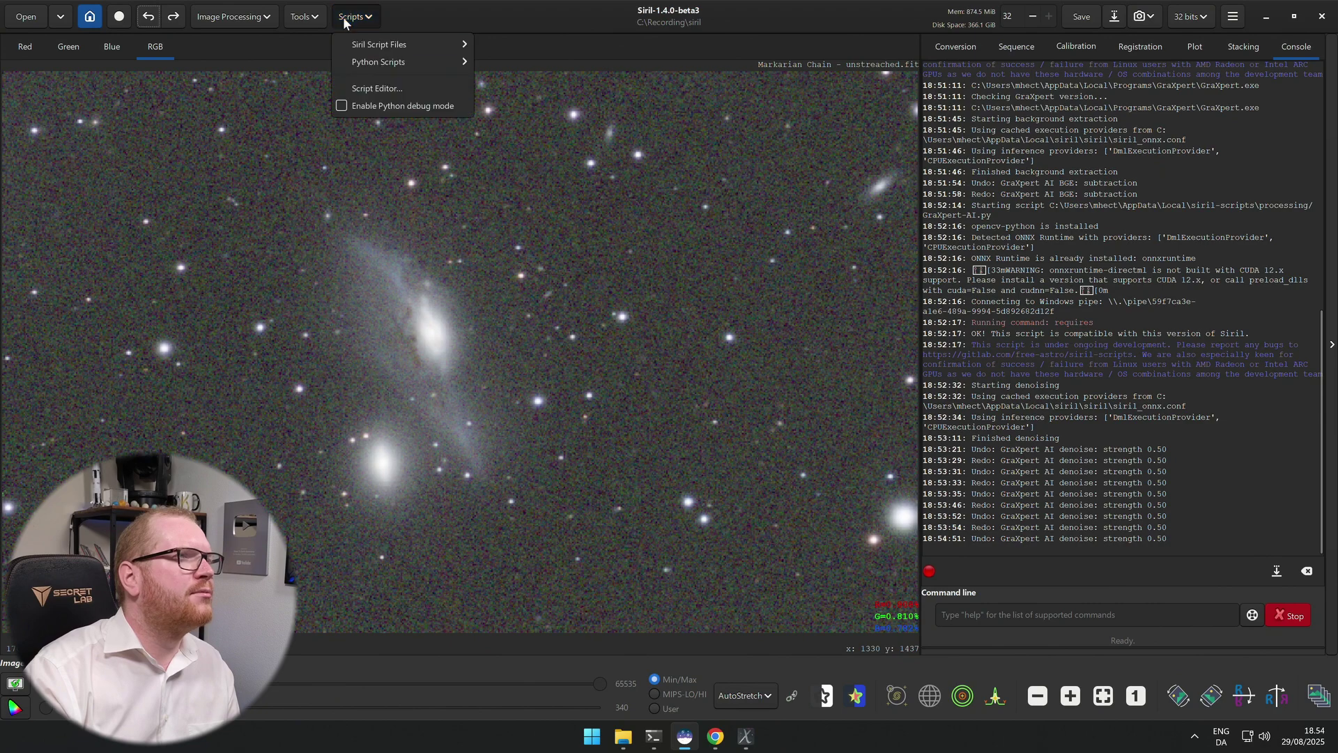
left_click(620, 62)
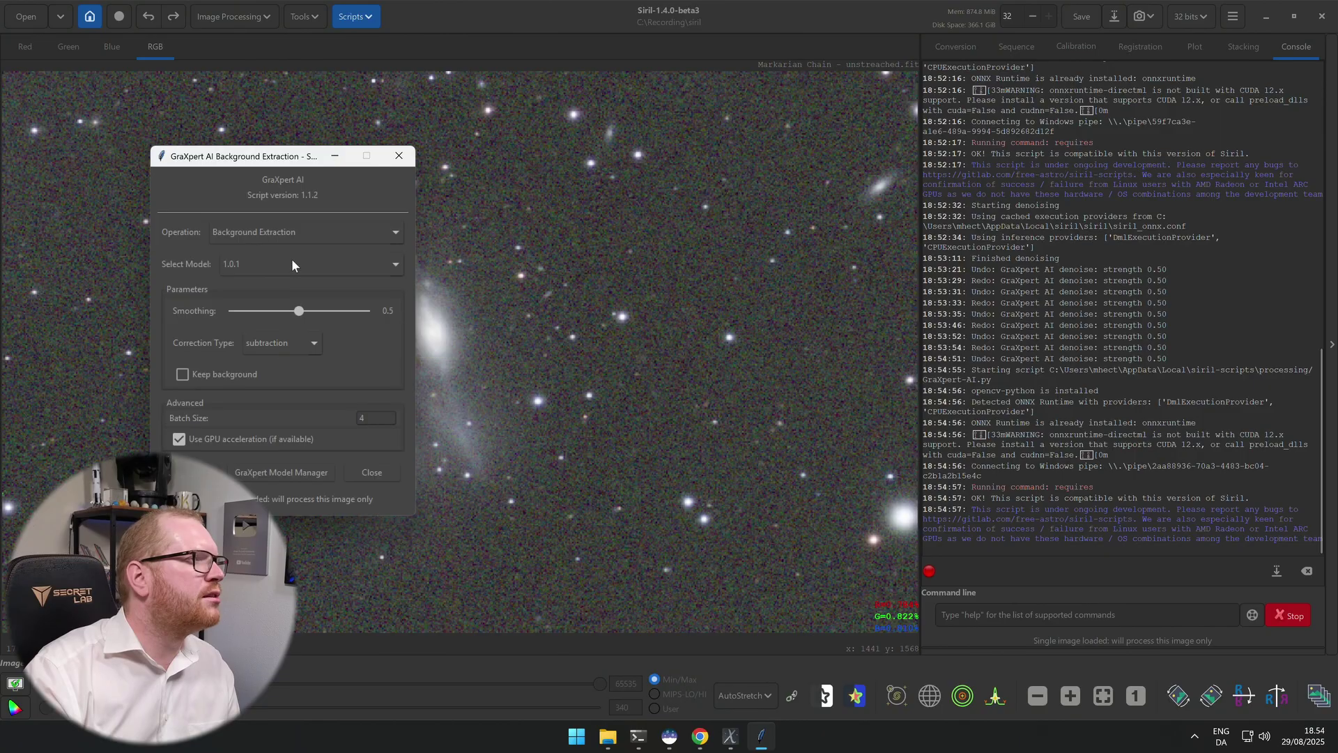
left_click(300, 232)
left_click(264, 264)
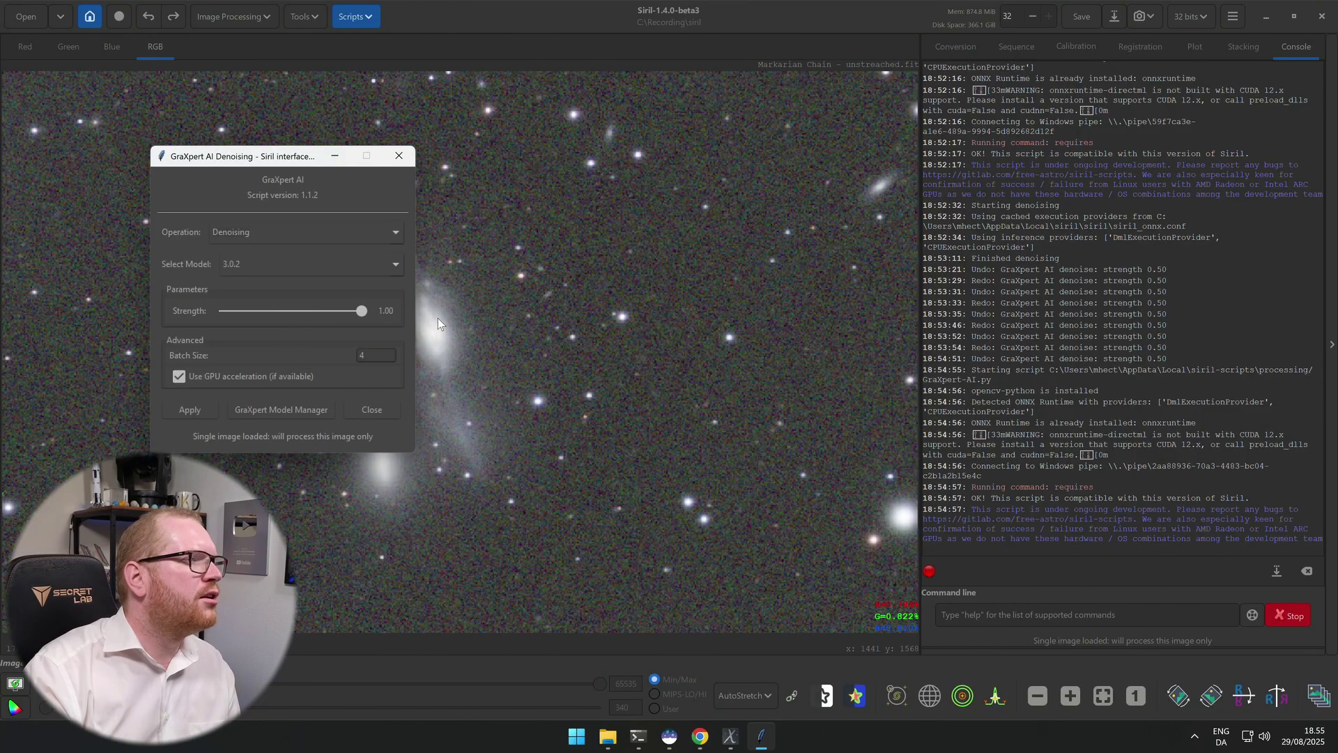
left_click_drag(303, 155, 801, 145)
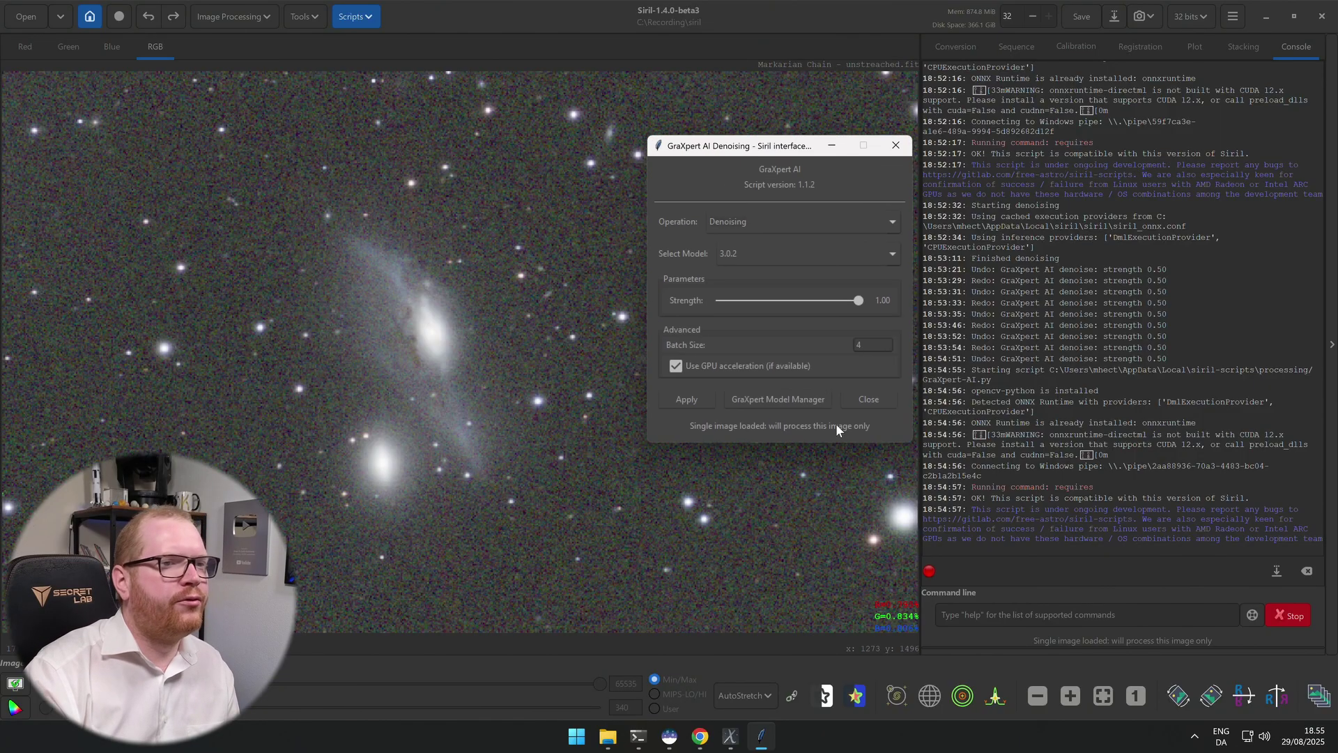
left_click(671, 399)
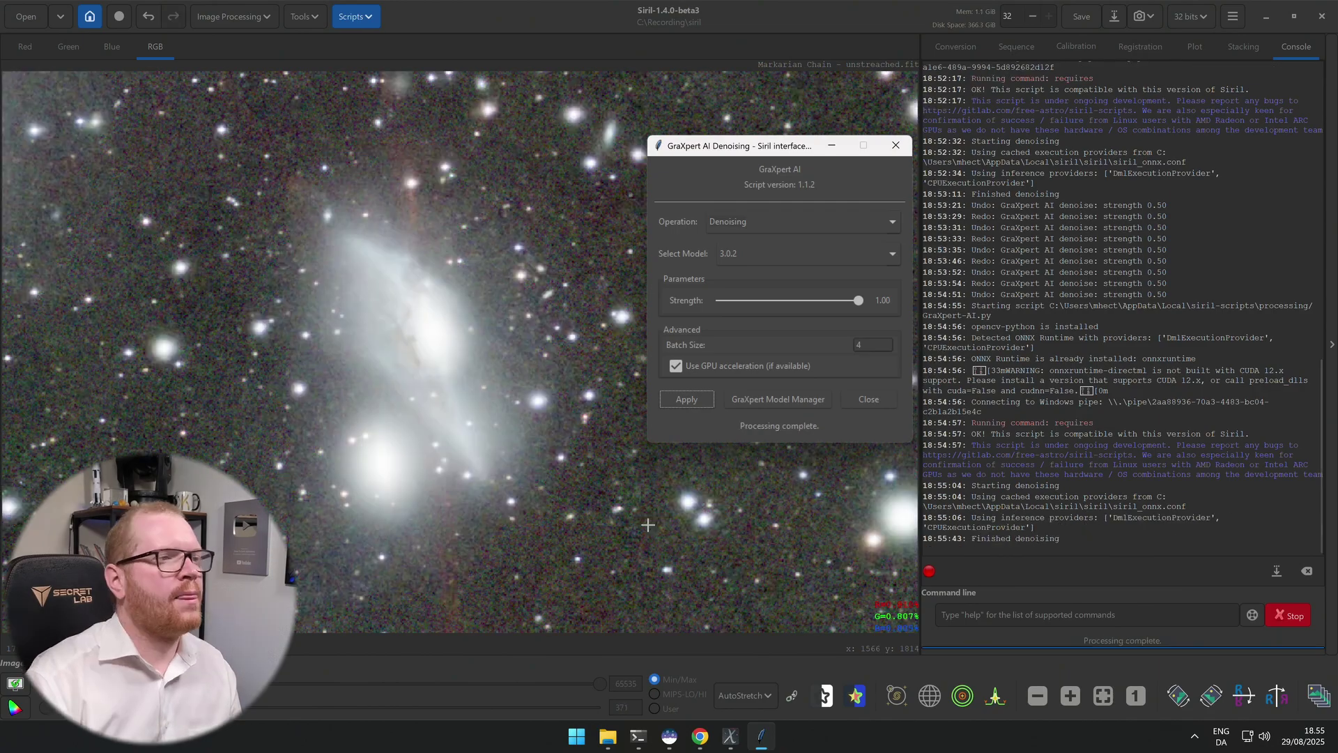
Close the Denoising window and zoom and pan across the denoised galaxies to inspect them.
left_click(896, 145)
scroll(649, 328, "down", 3)
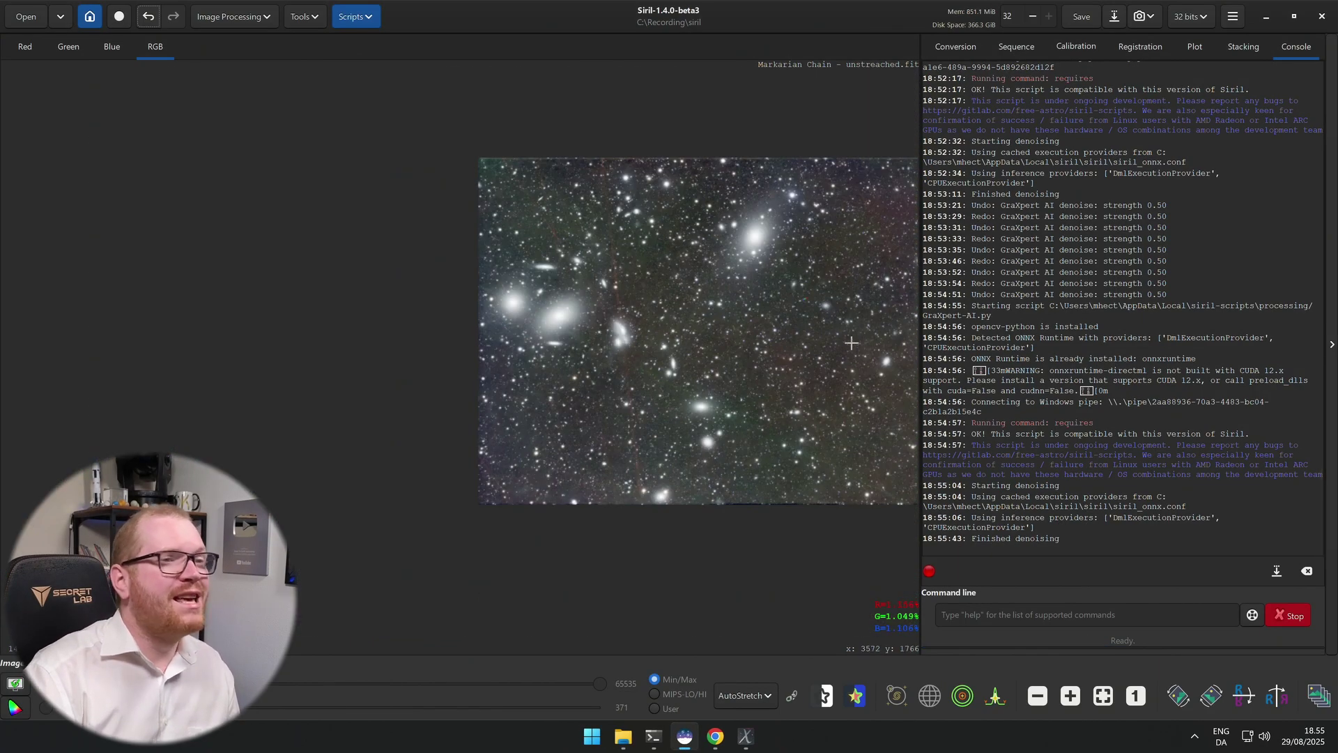
scroll(841, 344, "right", 5)
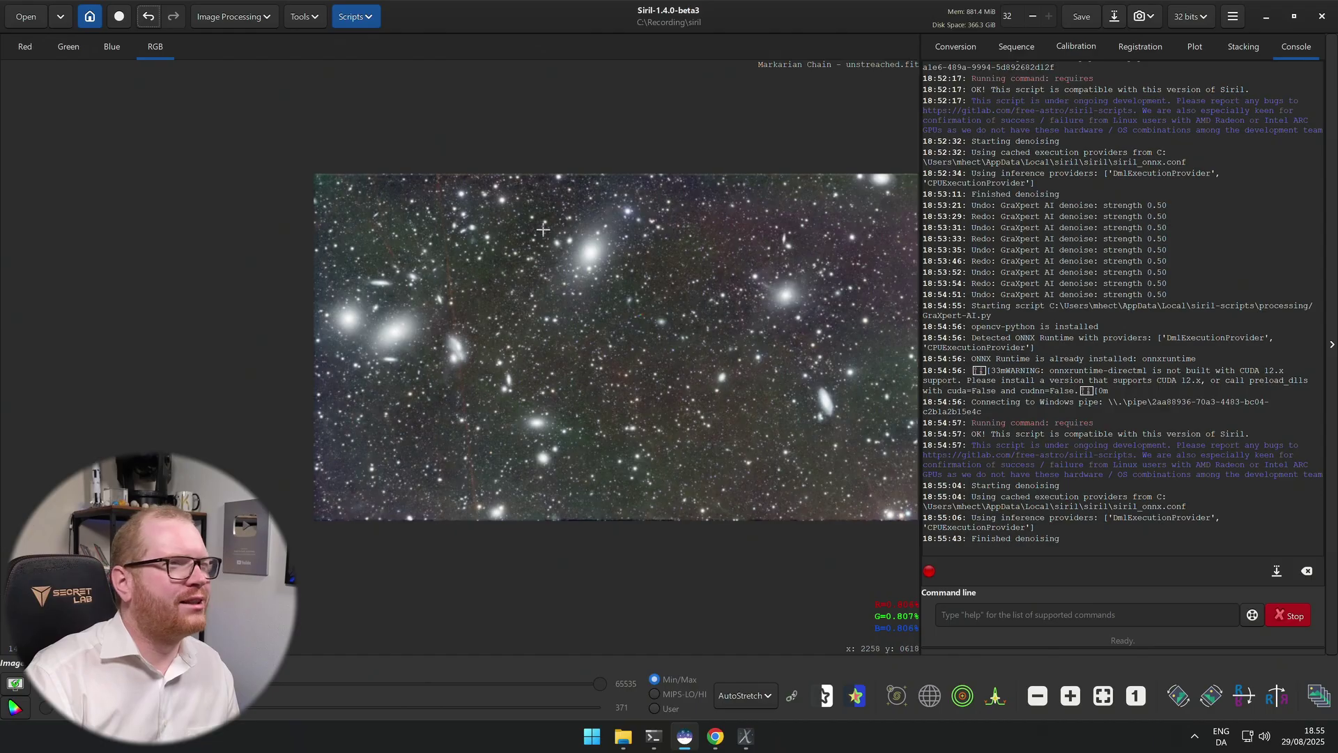
scroll(342, 251, "right", 3)
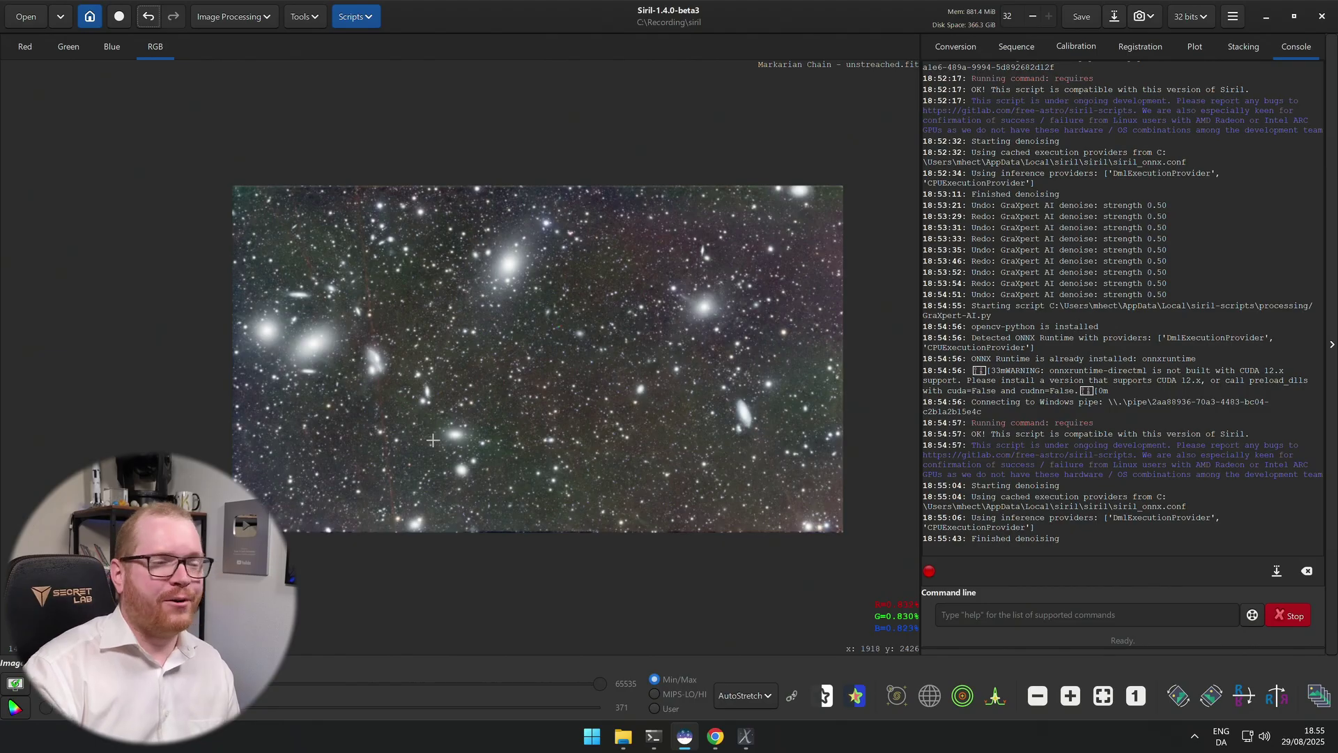
scroll(360, 366, "up", 1)
scroll(360, 365, "up", 2)
scroll(423, 354, "up", 2)
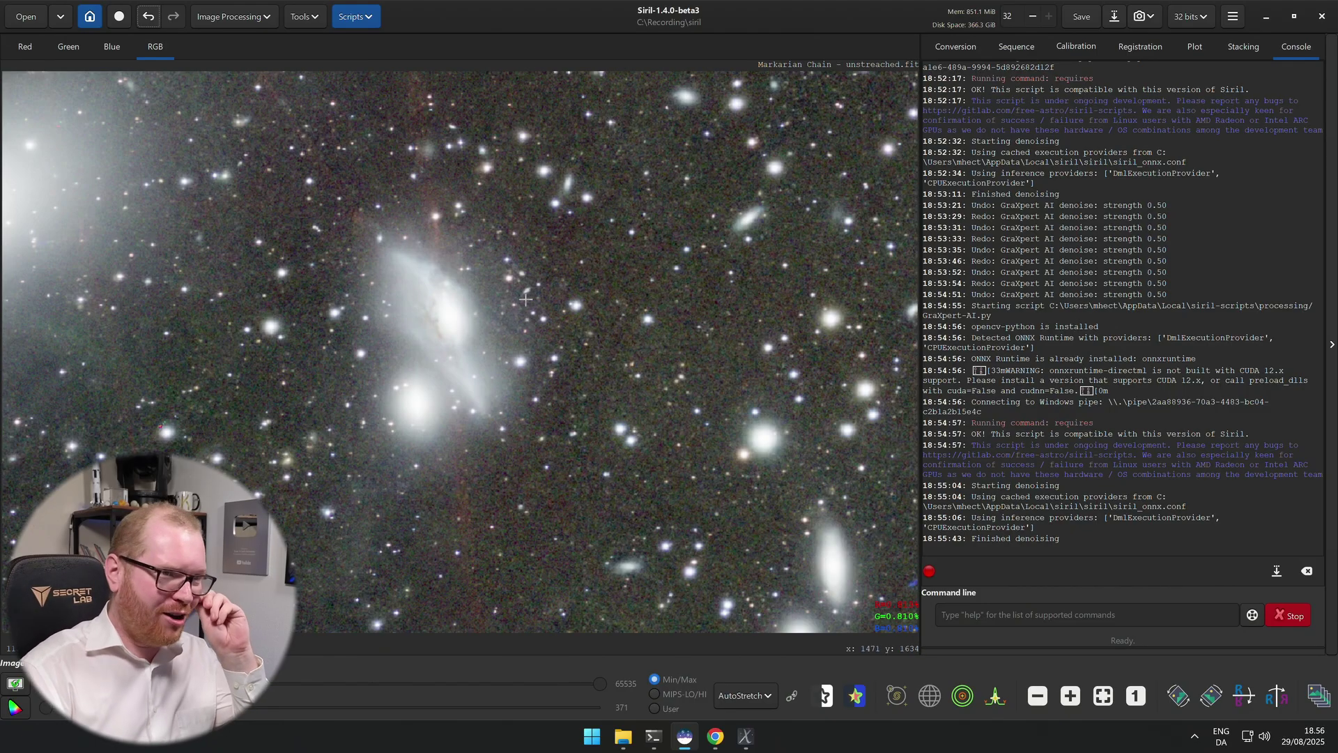
scroll(693, 387, "down", 2)
scroll(694, 386, "down", 3)
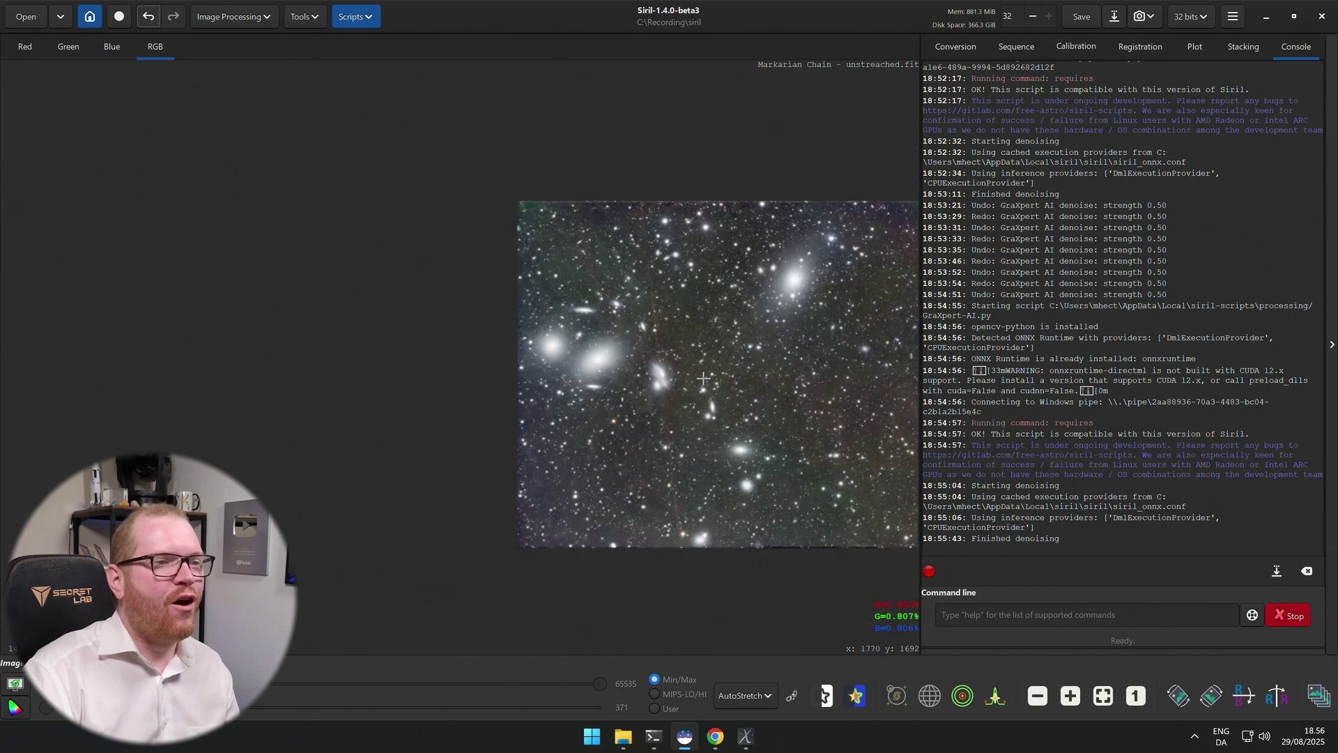
scroll(730, 388, "right", 5)
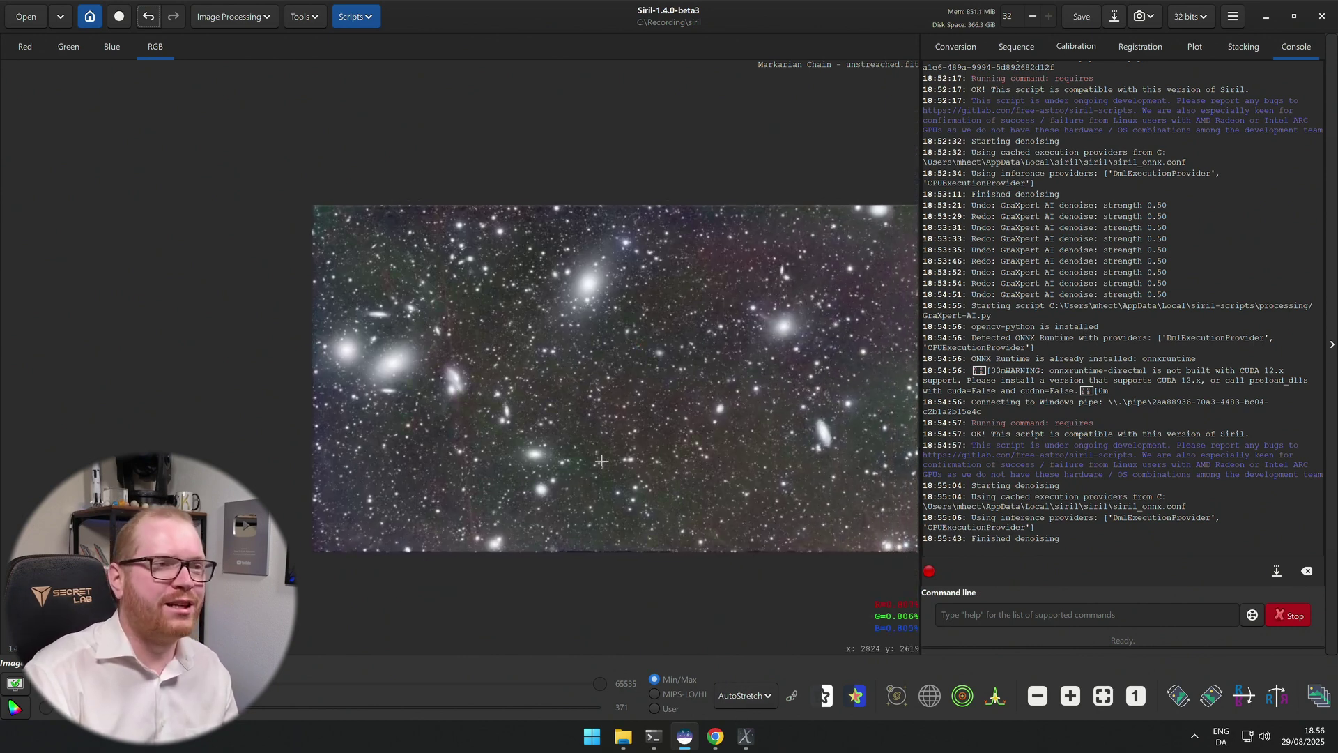
Bring GraXpert forward and switch its background extraction interpolation method from RBF to AI.
left_click(756, 741)
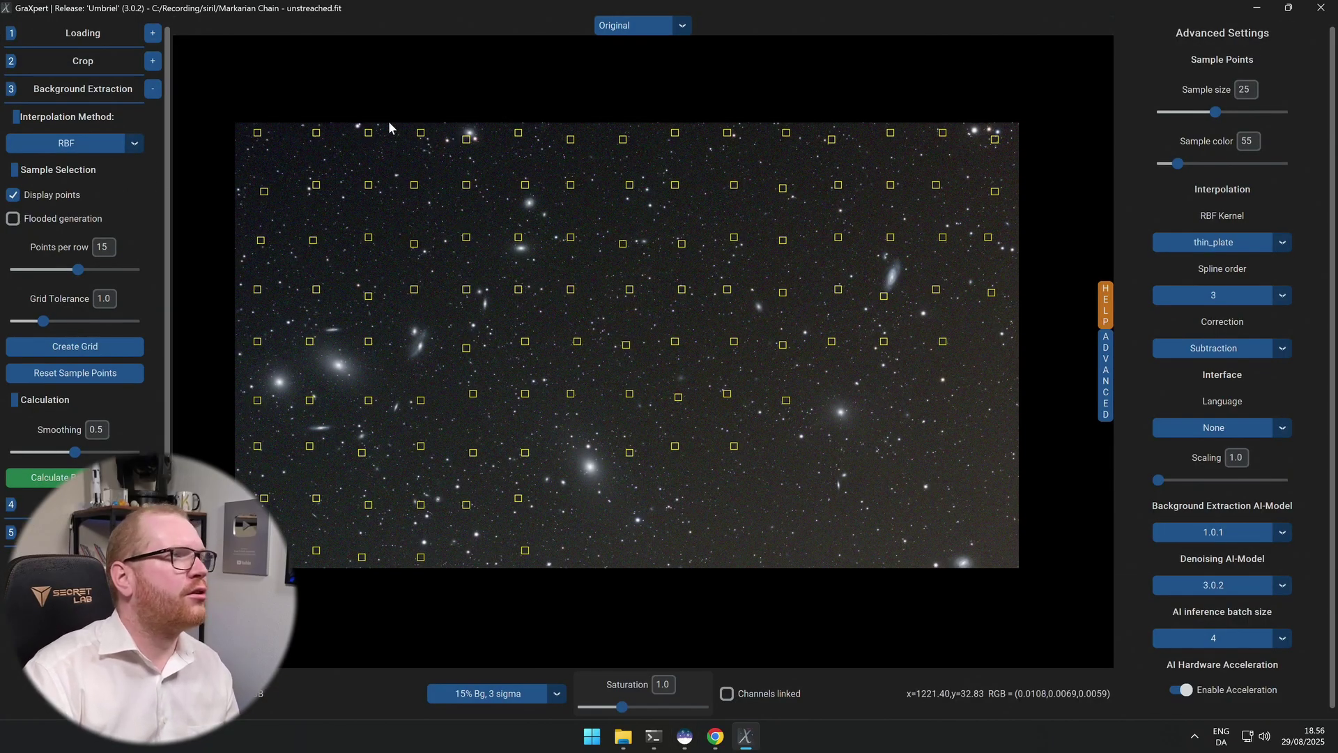
left_click(153, 89)
left_click(152, 90)
left_click(92, 145)
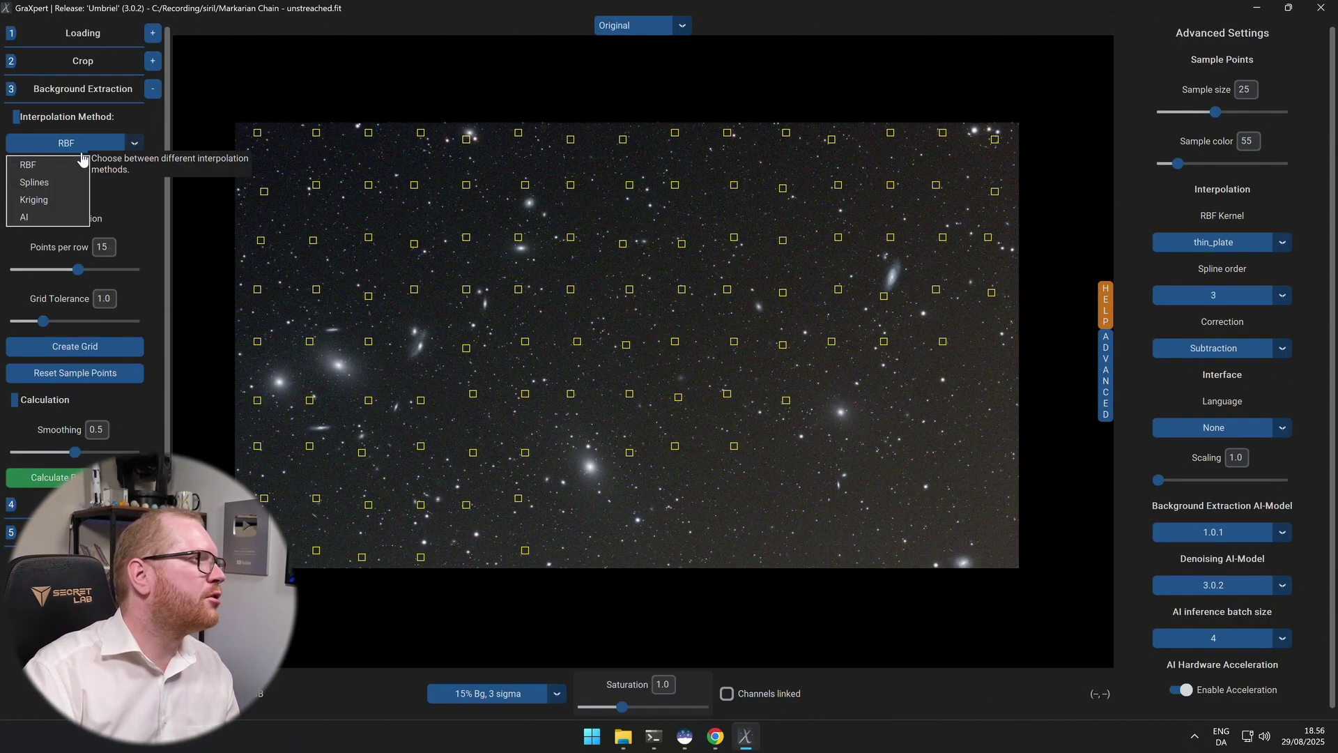
left_click(56, 218)
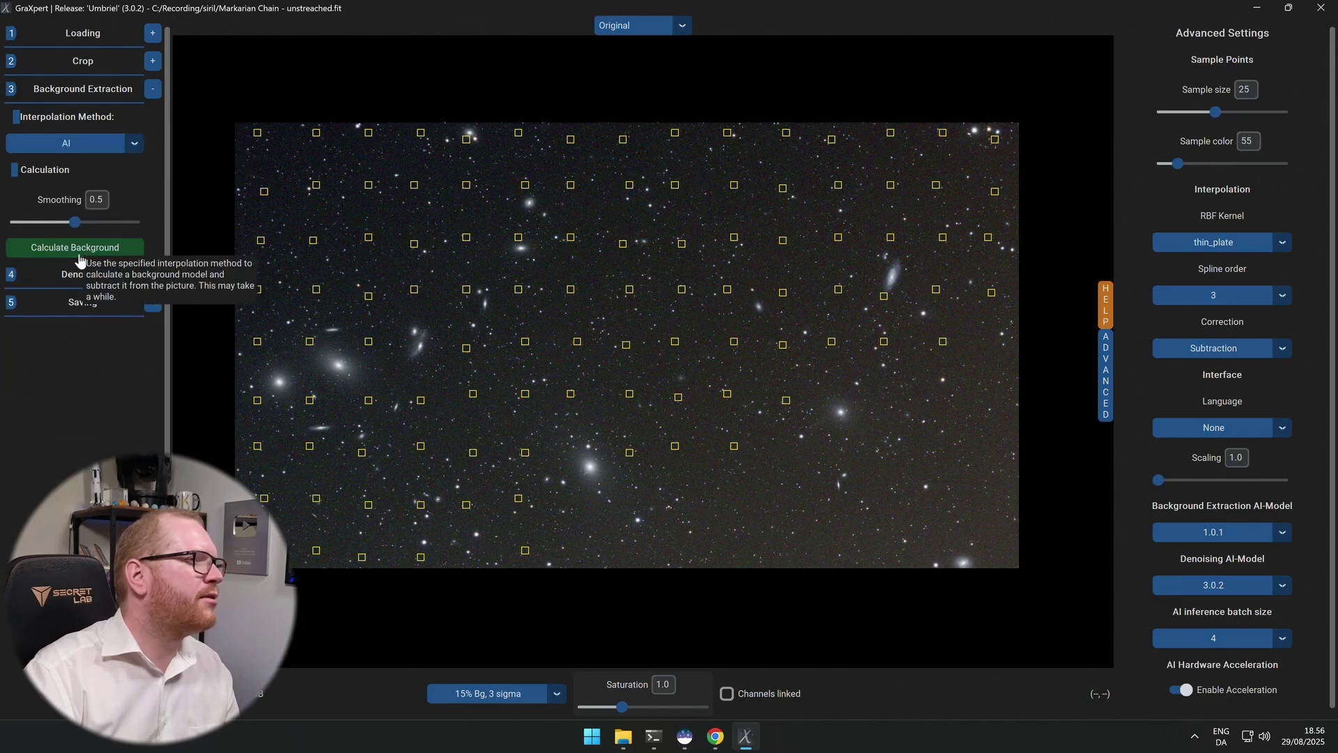
Subtract the AI background model, then denoise the gradient-corrected image at strength 1.0.
left_click(78, 251)
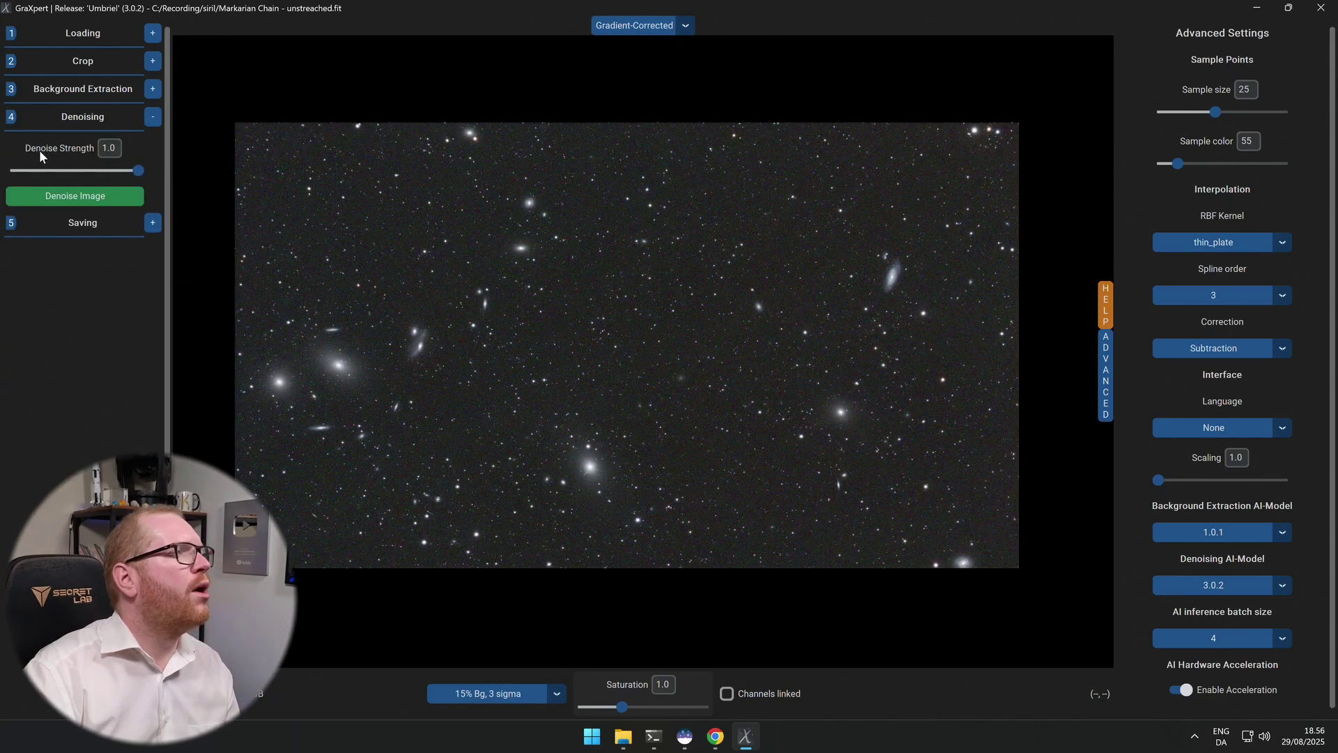
left_click(89, 197)
scroll(390, 332, "up", 5)
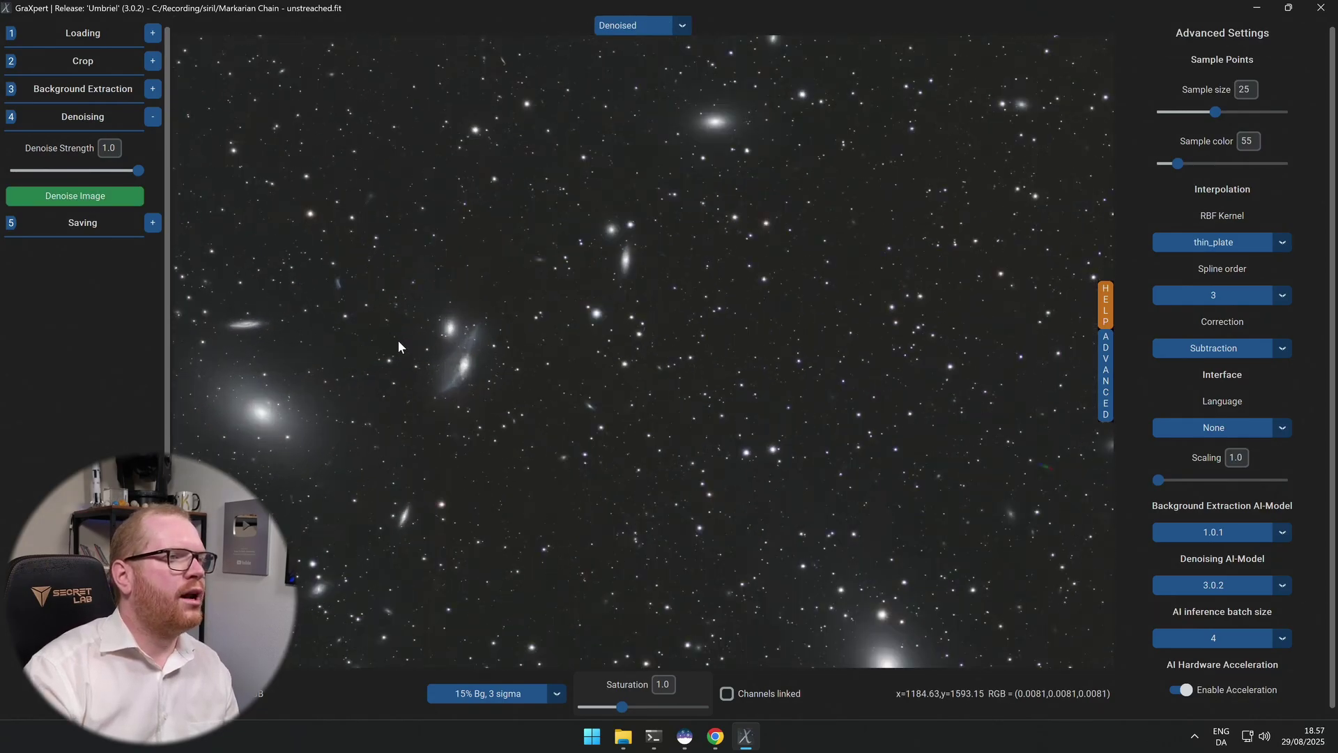
scroll(531, 395, "up", 3)
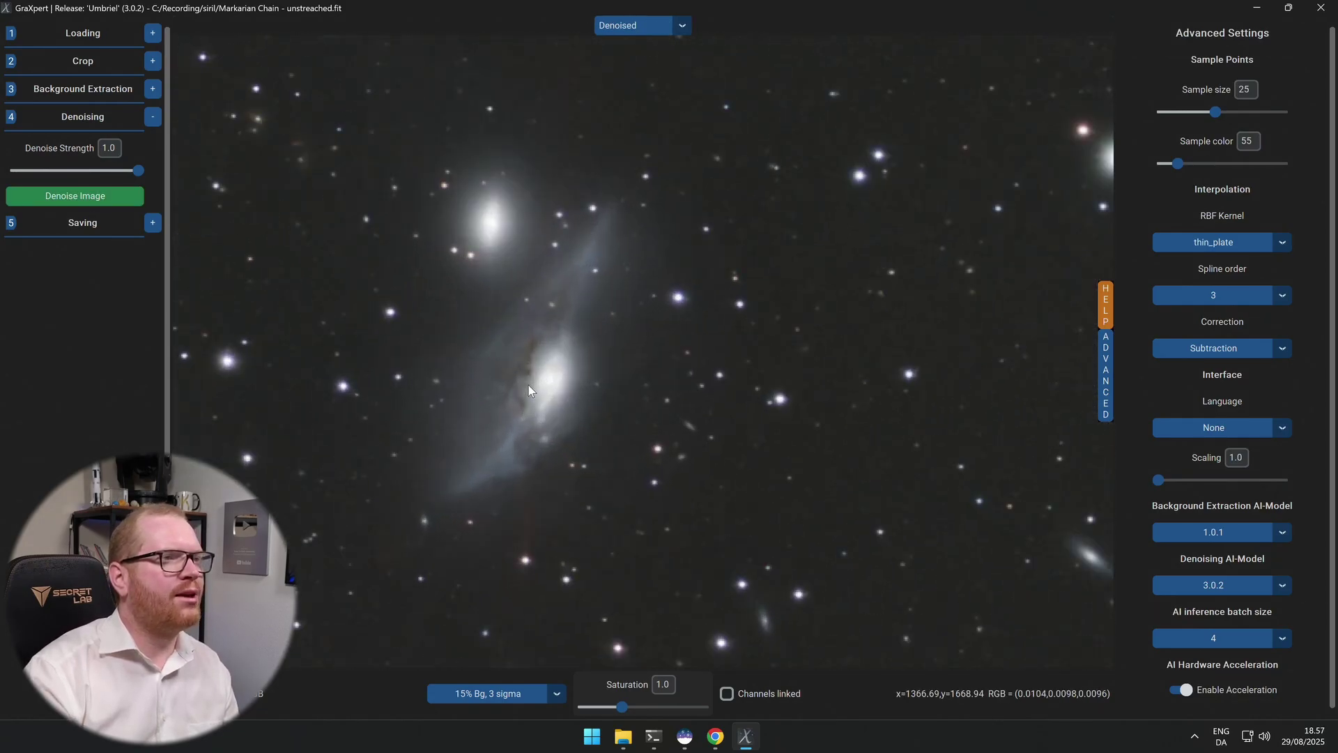
Compare the Gradient-Corrected and Denoised versions, ending on the Denoised result.
left_click(684, 29)
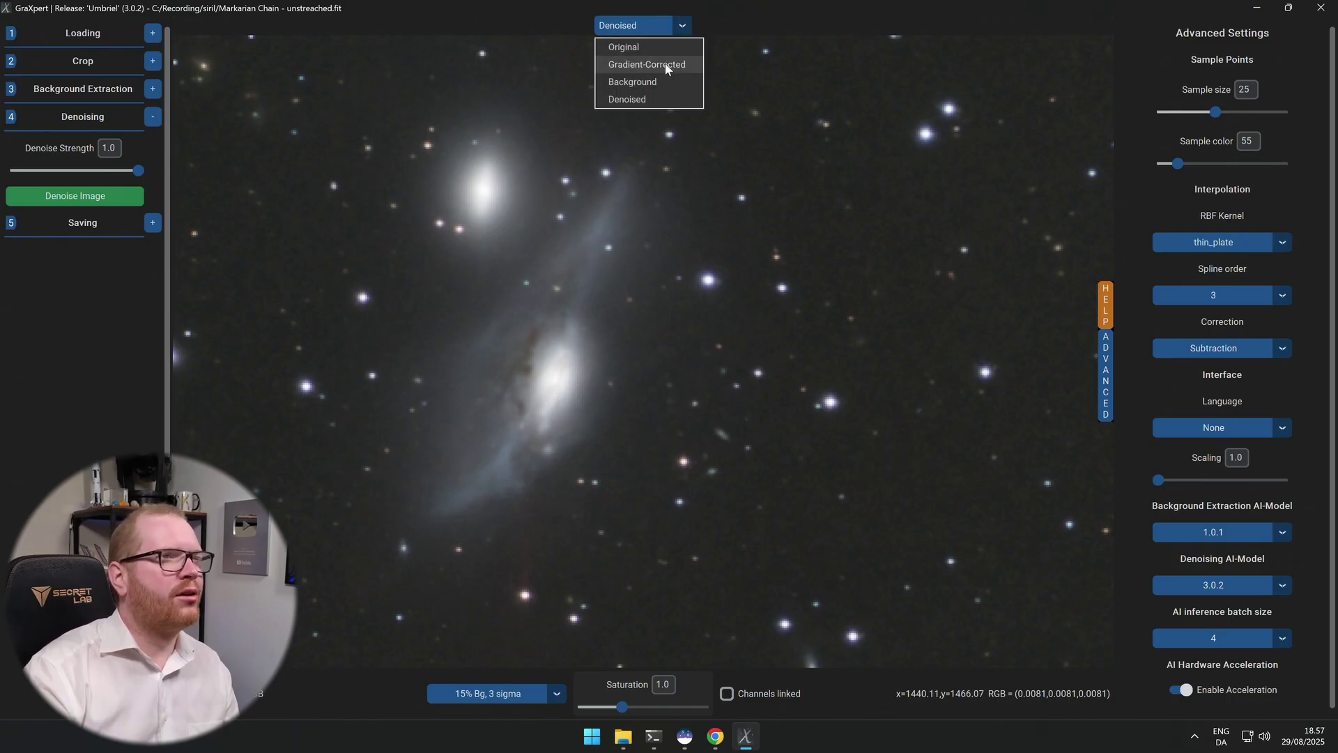
left_click(666, 65)
left_click(678, 34)
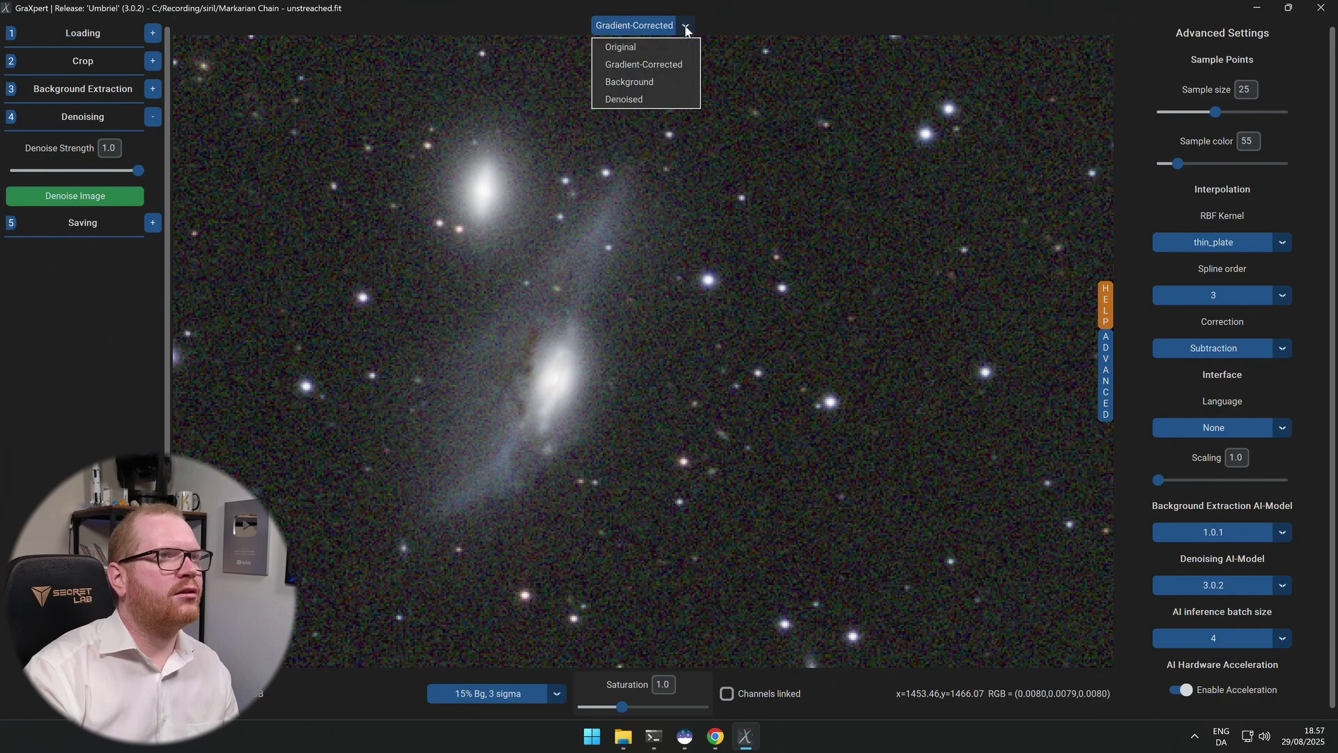
left_click(658, 96)
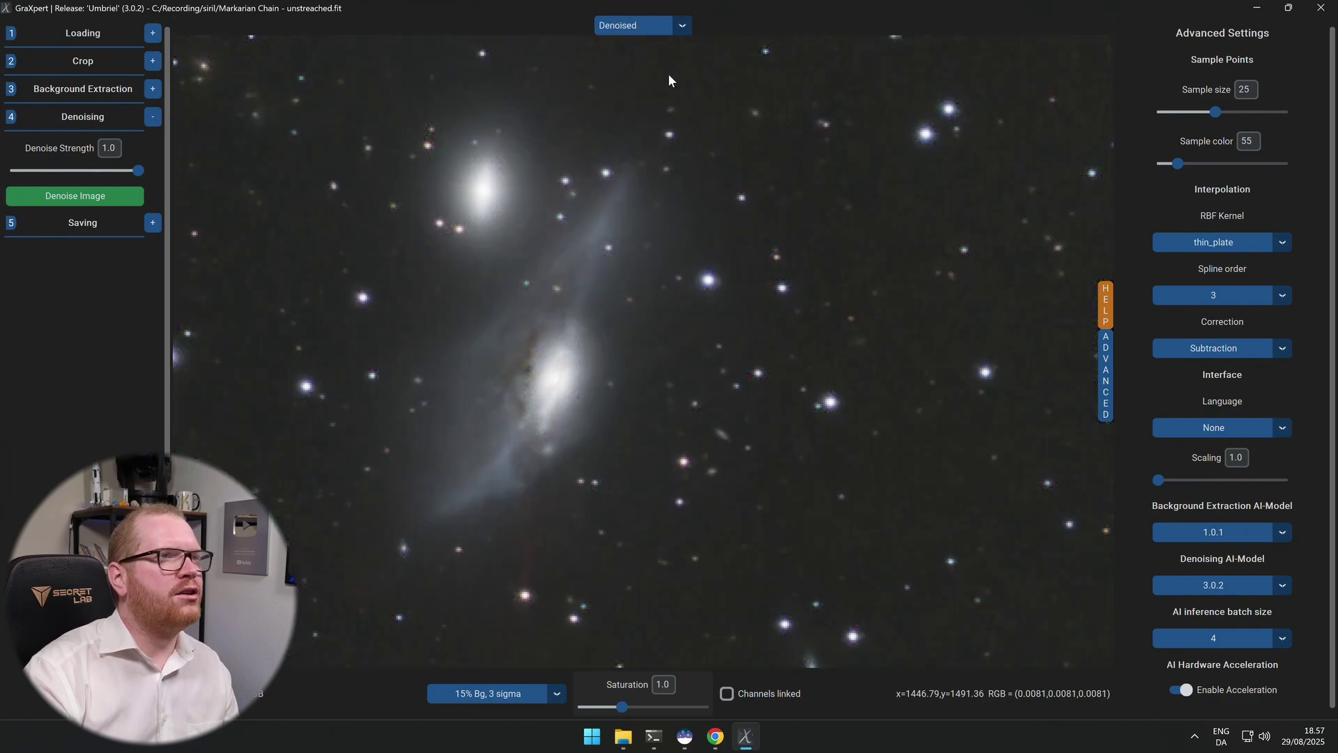
left_click(682, 28)
left_click(668, 61)
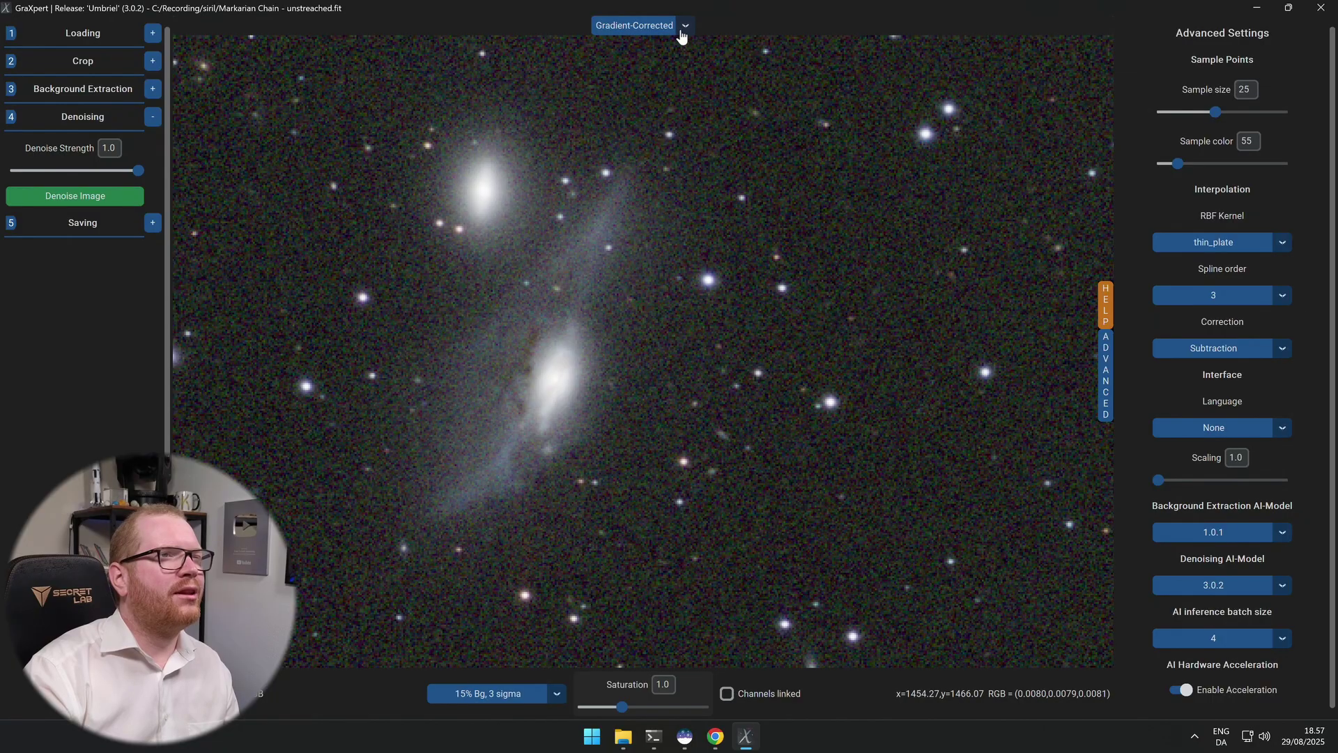
left_click(683, 26)
left_click(655, 98)
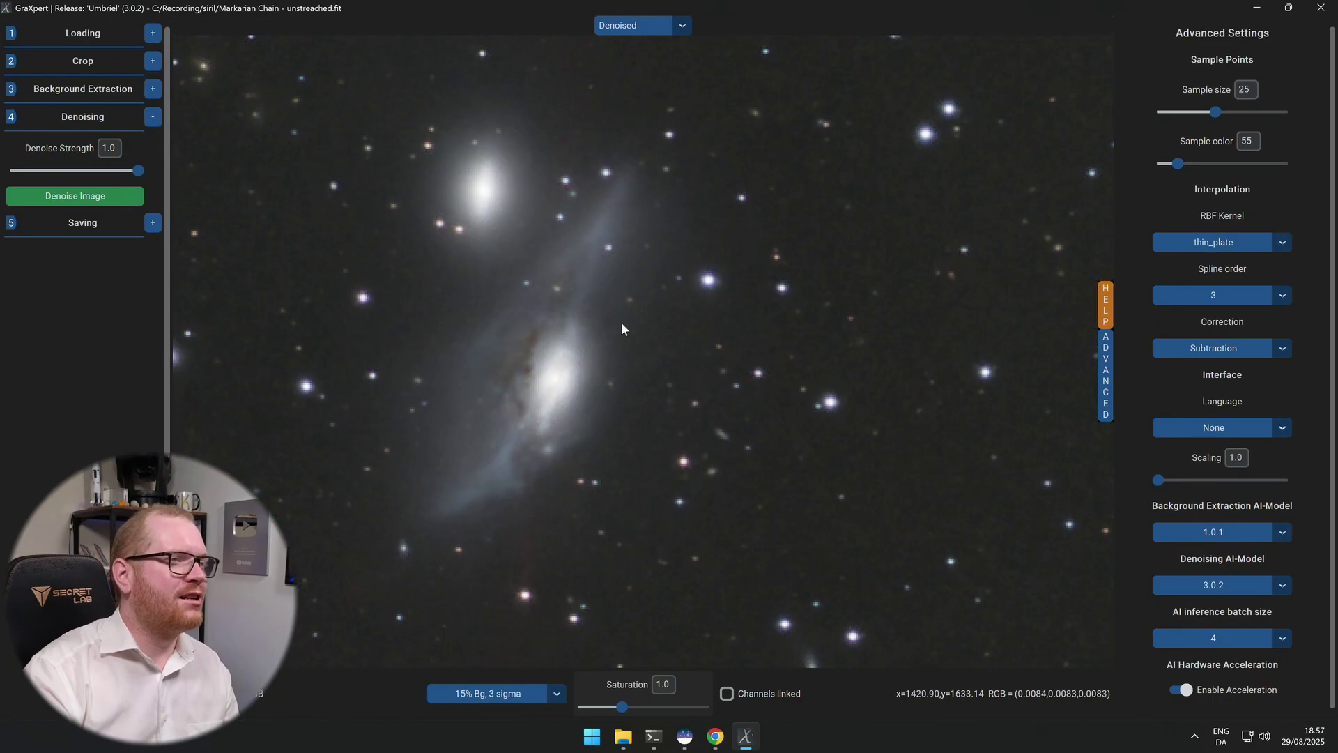
scroll(622, 322, "down", 5)
scroll(625, 311, "down", 2)
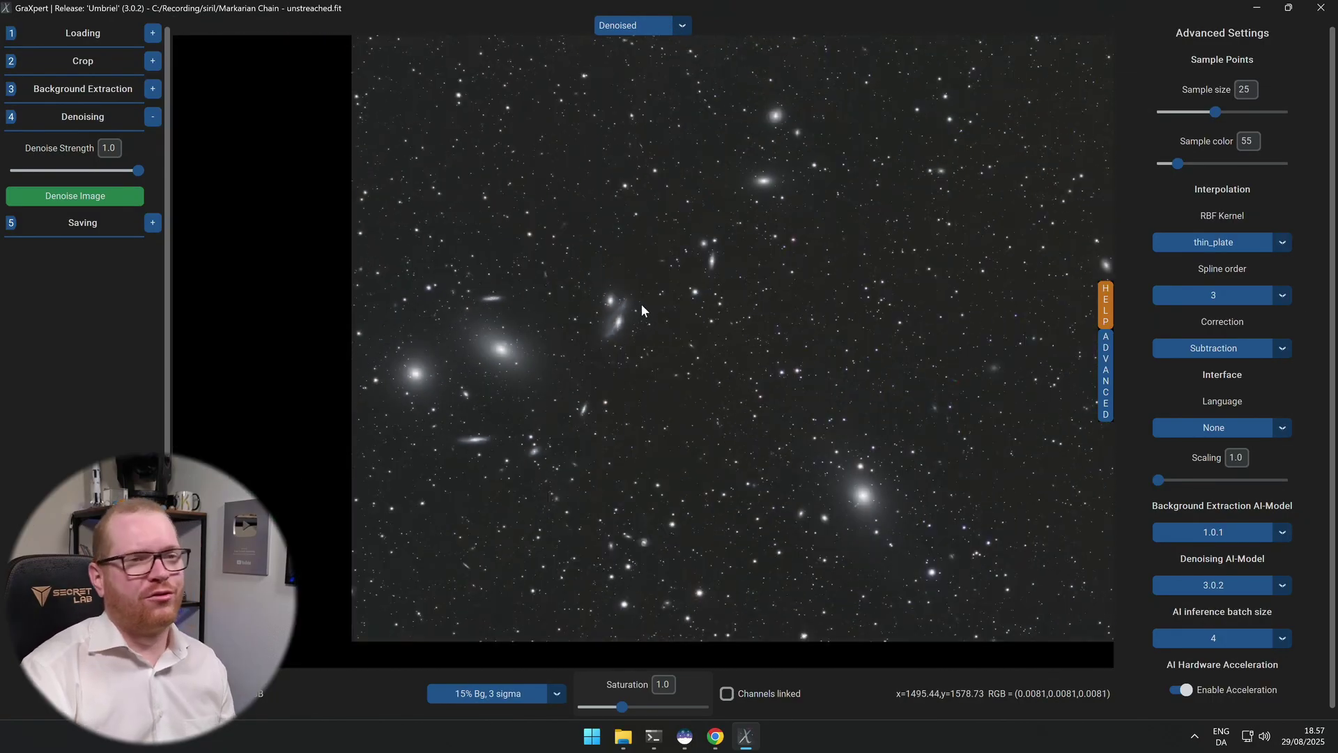
scroll(713, 304, "down", 1)
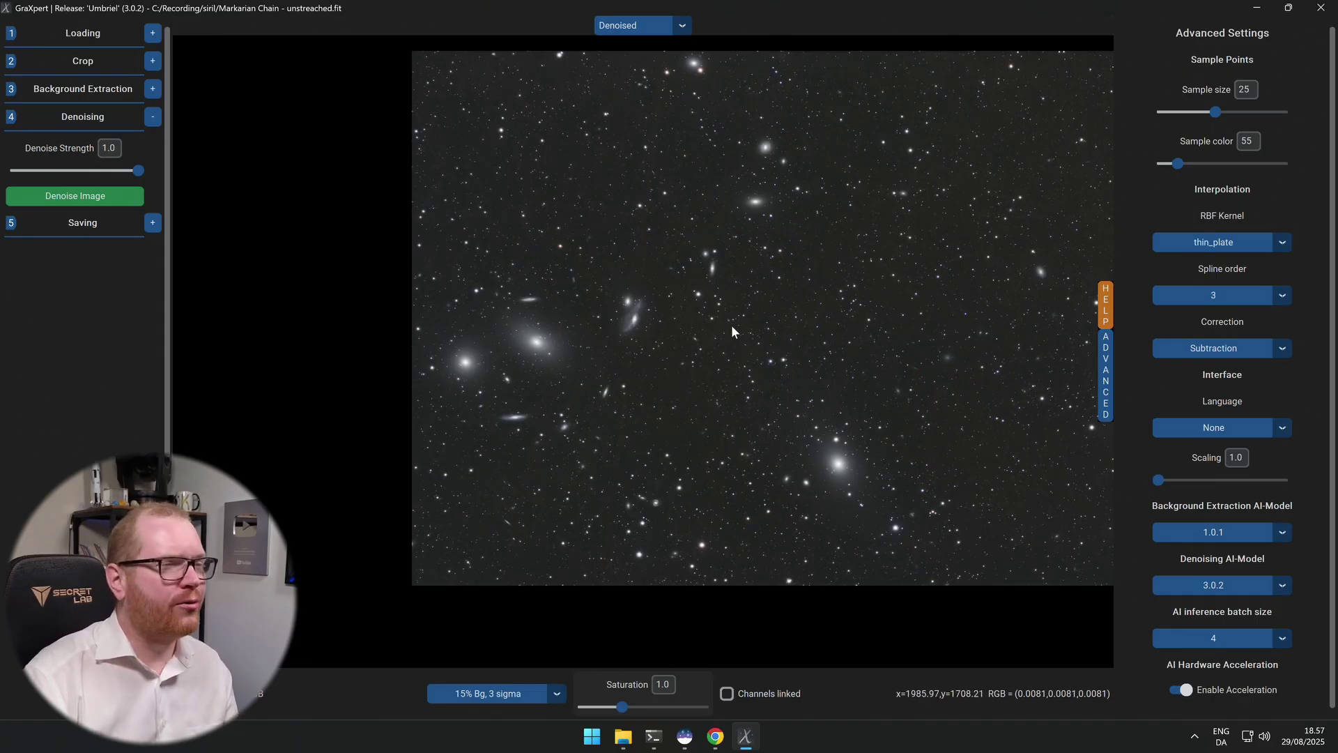
Open the GraXpert-denoised Markarian Chain TIFF in Siril, replacing the current image.
key("alt+Tab")
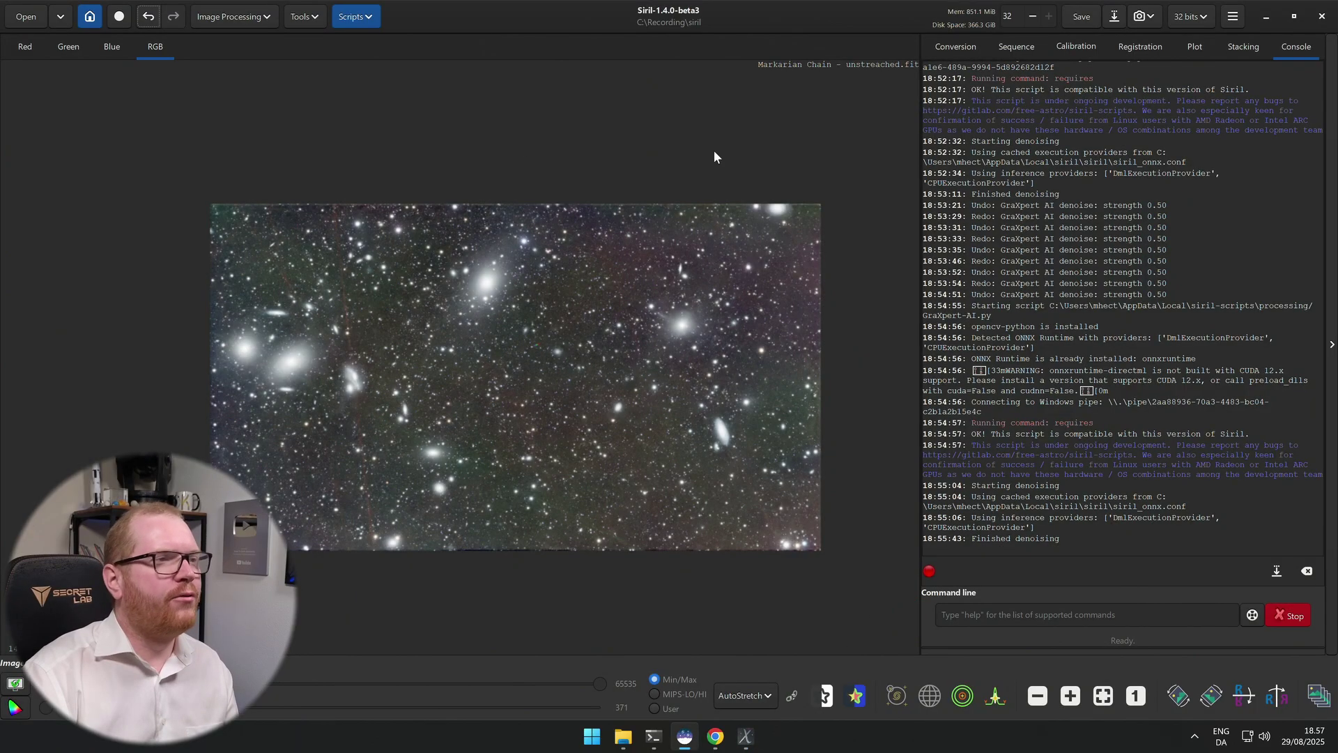
key("alt+Tab")
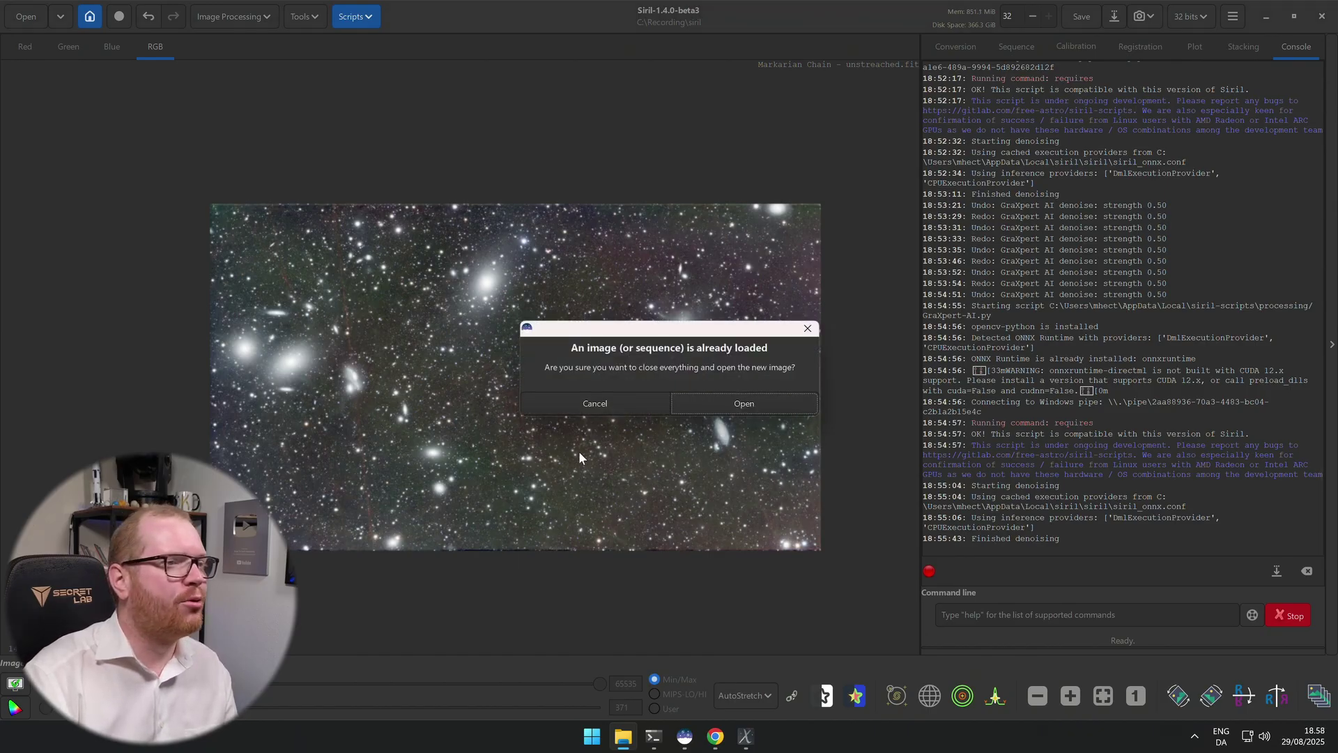
left_click(596, 403)
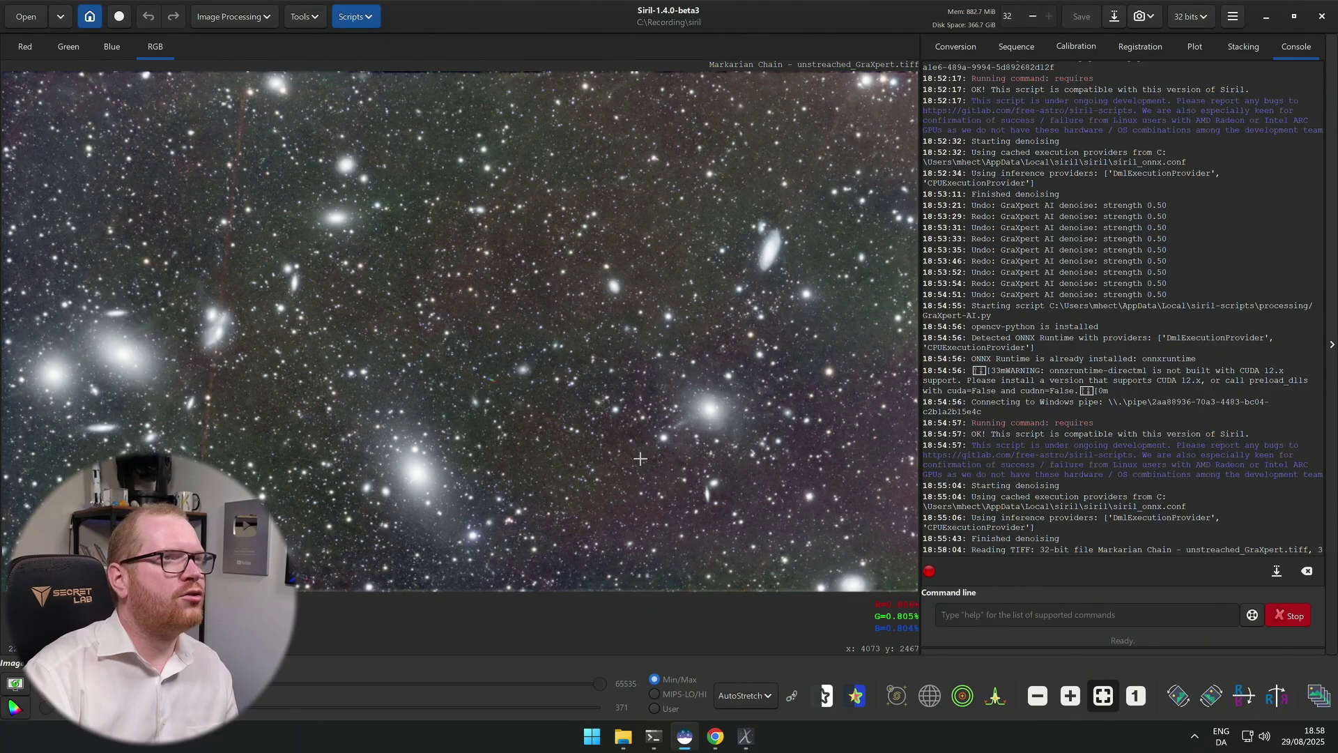
scroll(575, 385, "down", 2)
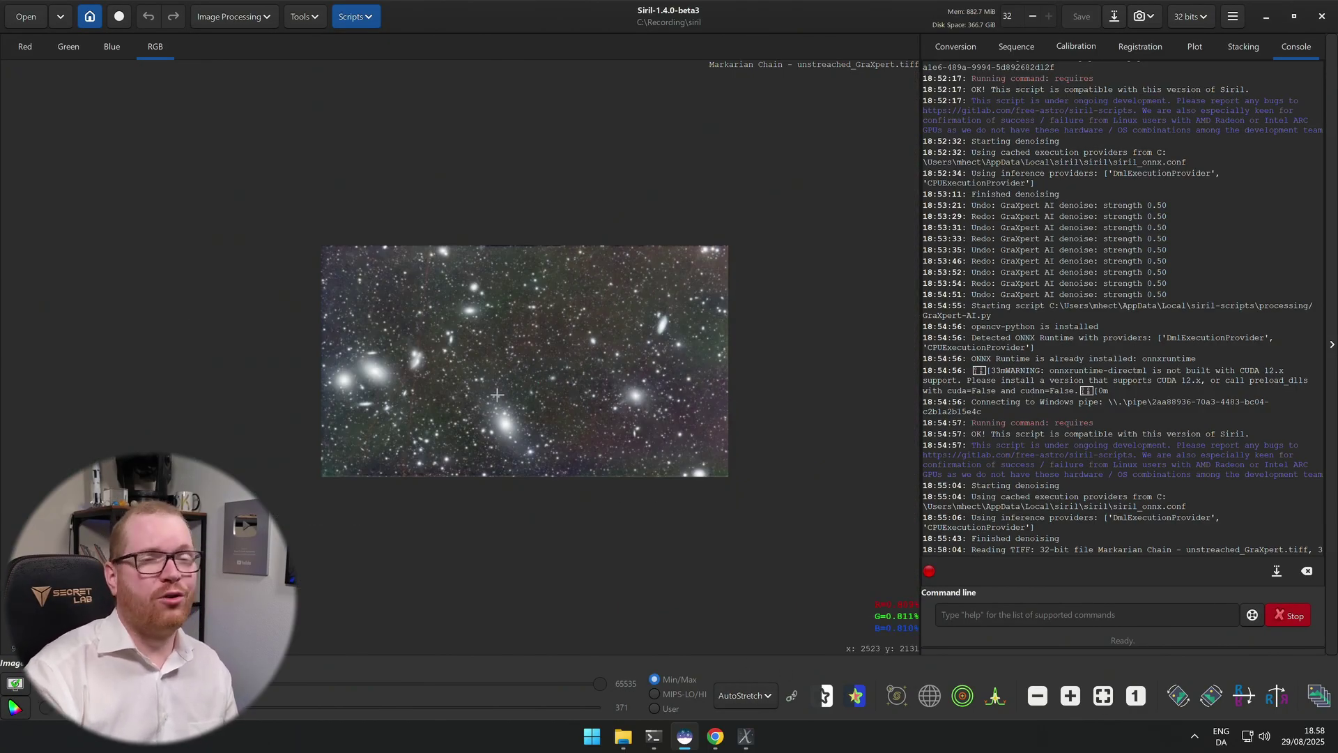
View the TIFF in Linear display, then return to AutoStretch.
left_click(738, 695)
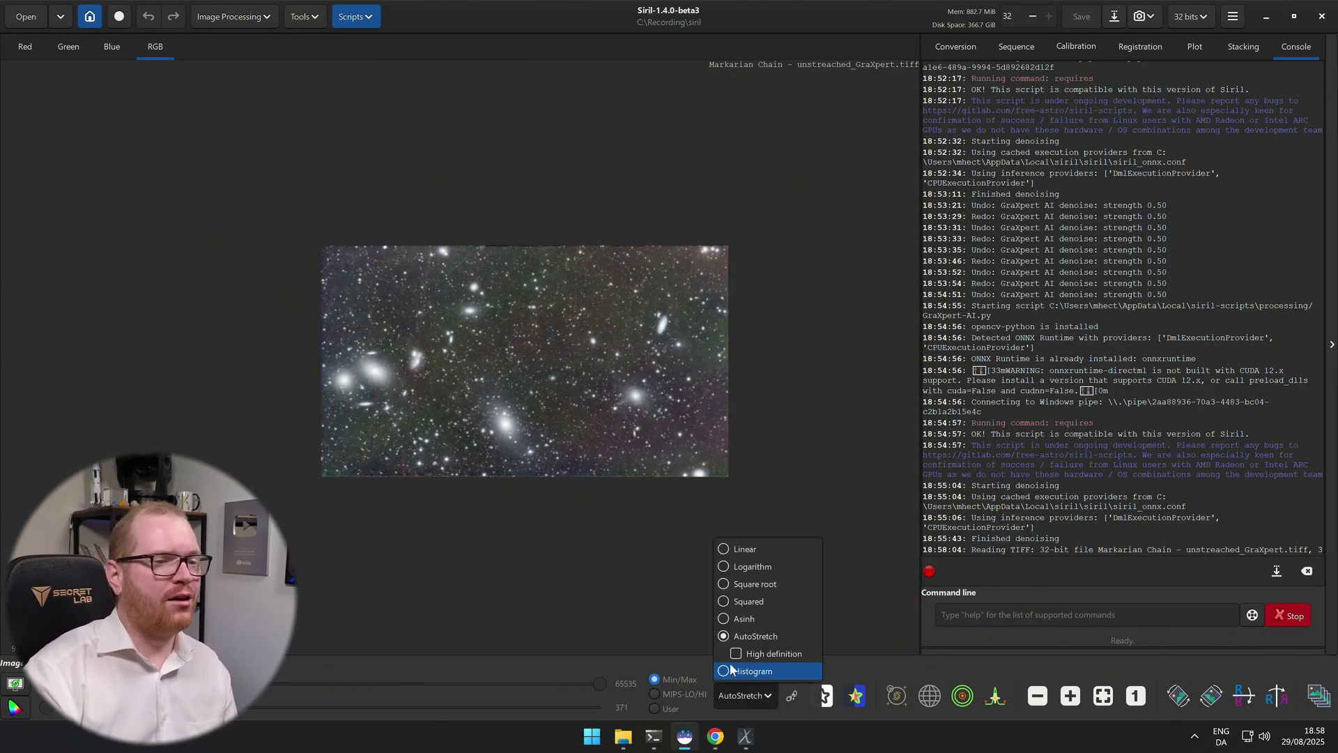
left_click(739, 550)
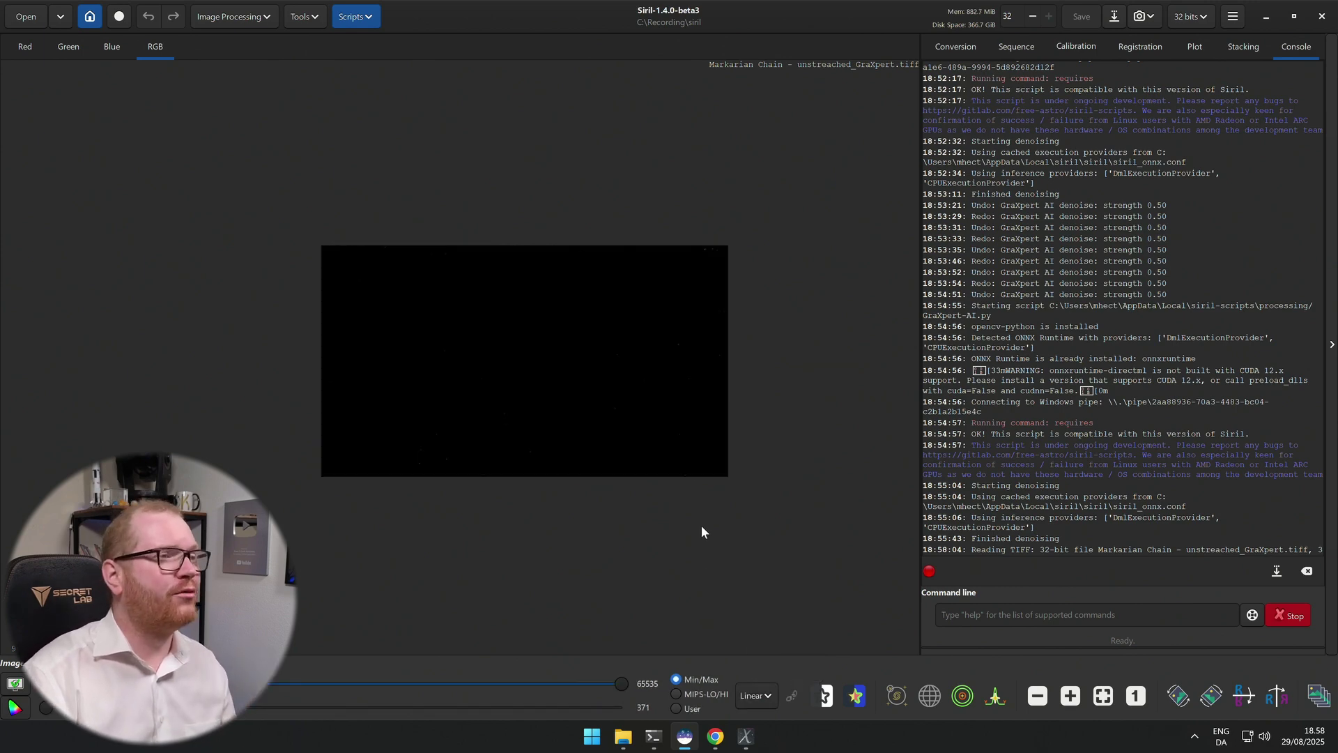
left_click(761, 701)
left_click(755, 643)
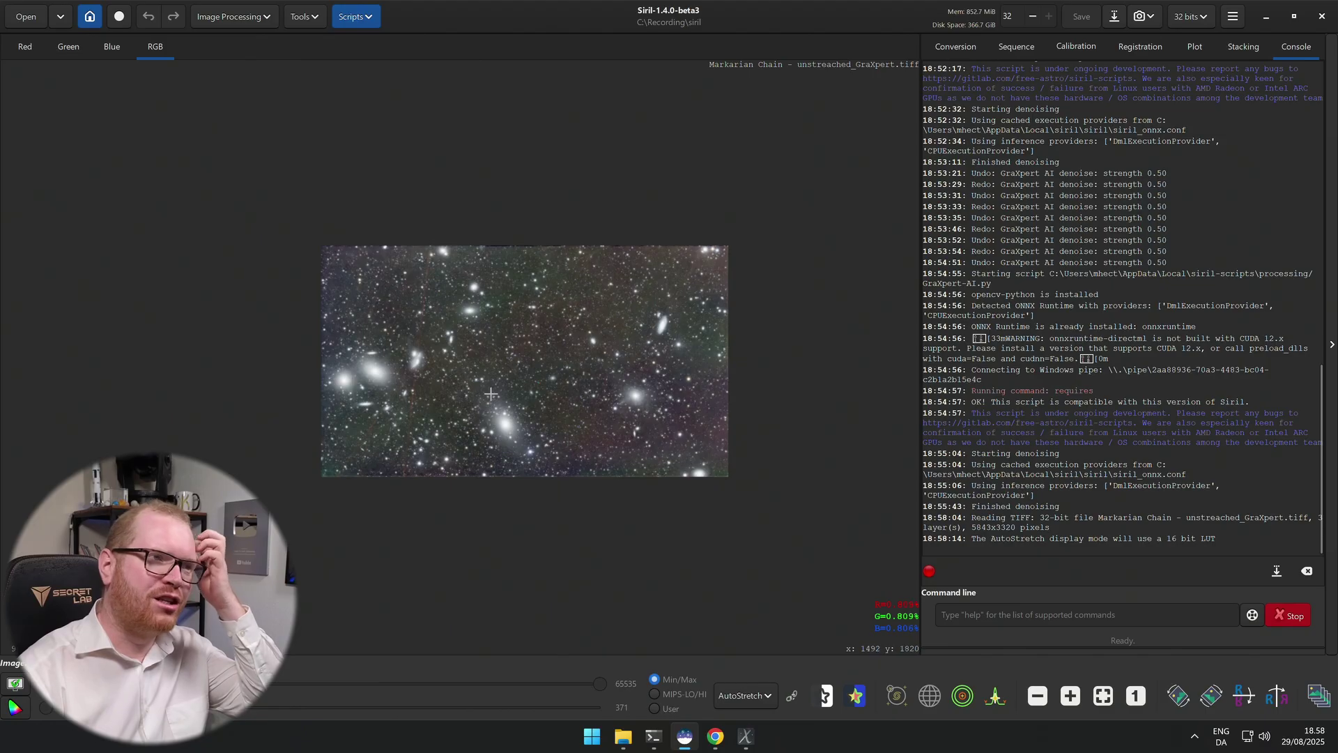
scroll(495, 320, "up", 1)
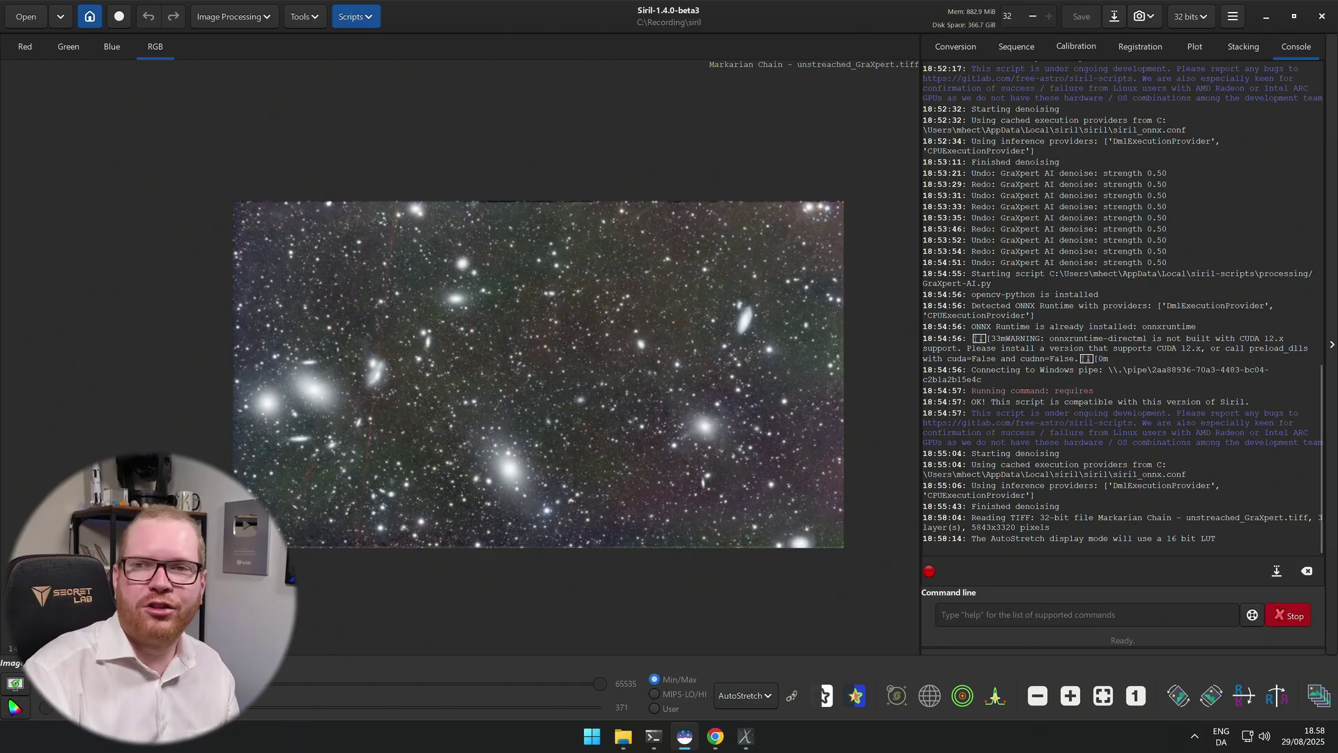
key("super+e")
Reload unstreched.fit in Siril and run the GraXpert-AI Python script on it.
left_click_drag(607, 301, 601, 351)
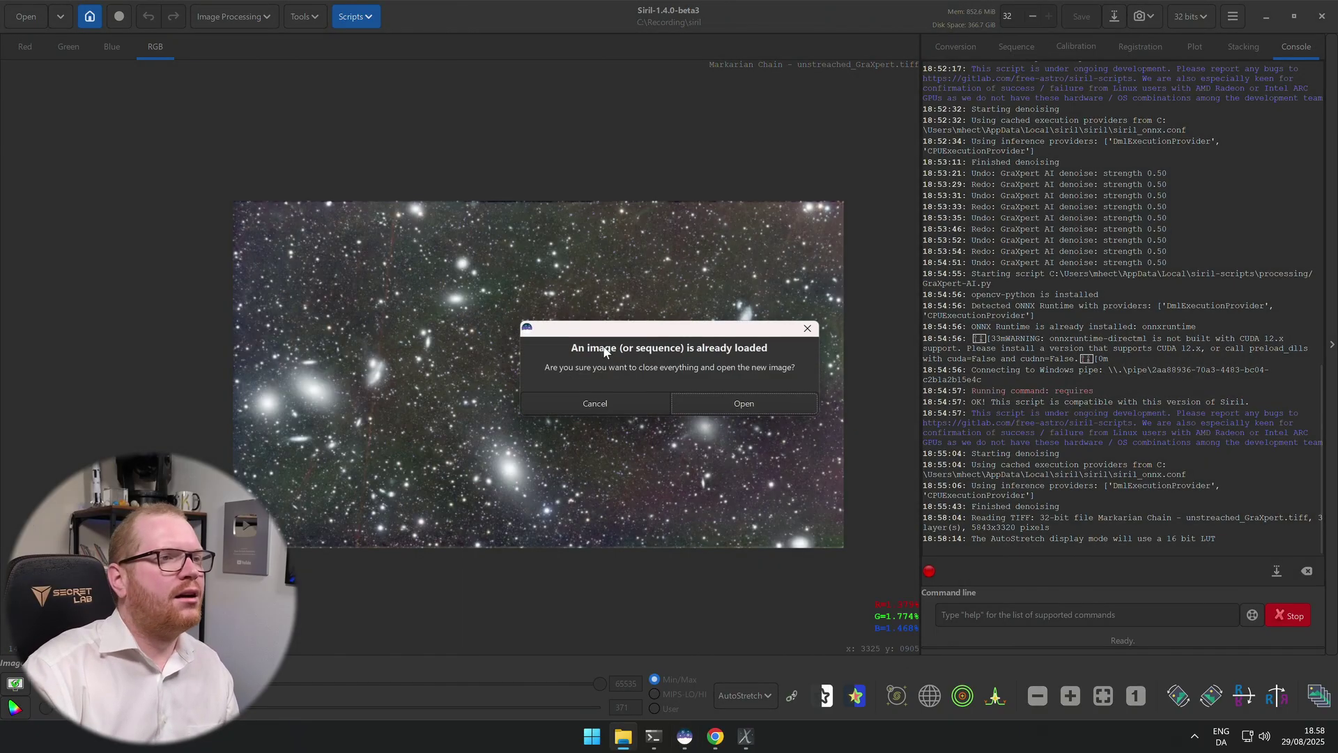
left_click(725, 410)
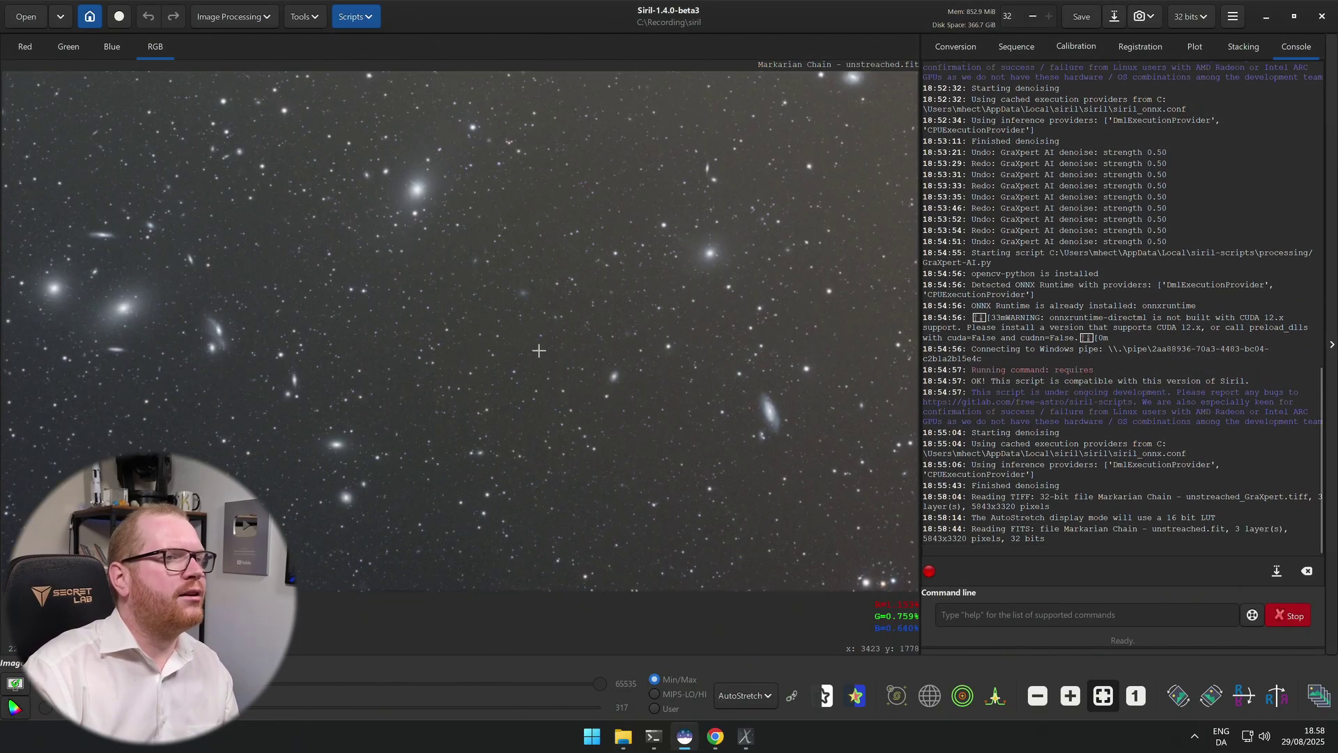
scroll(566, 301, "down", 1)
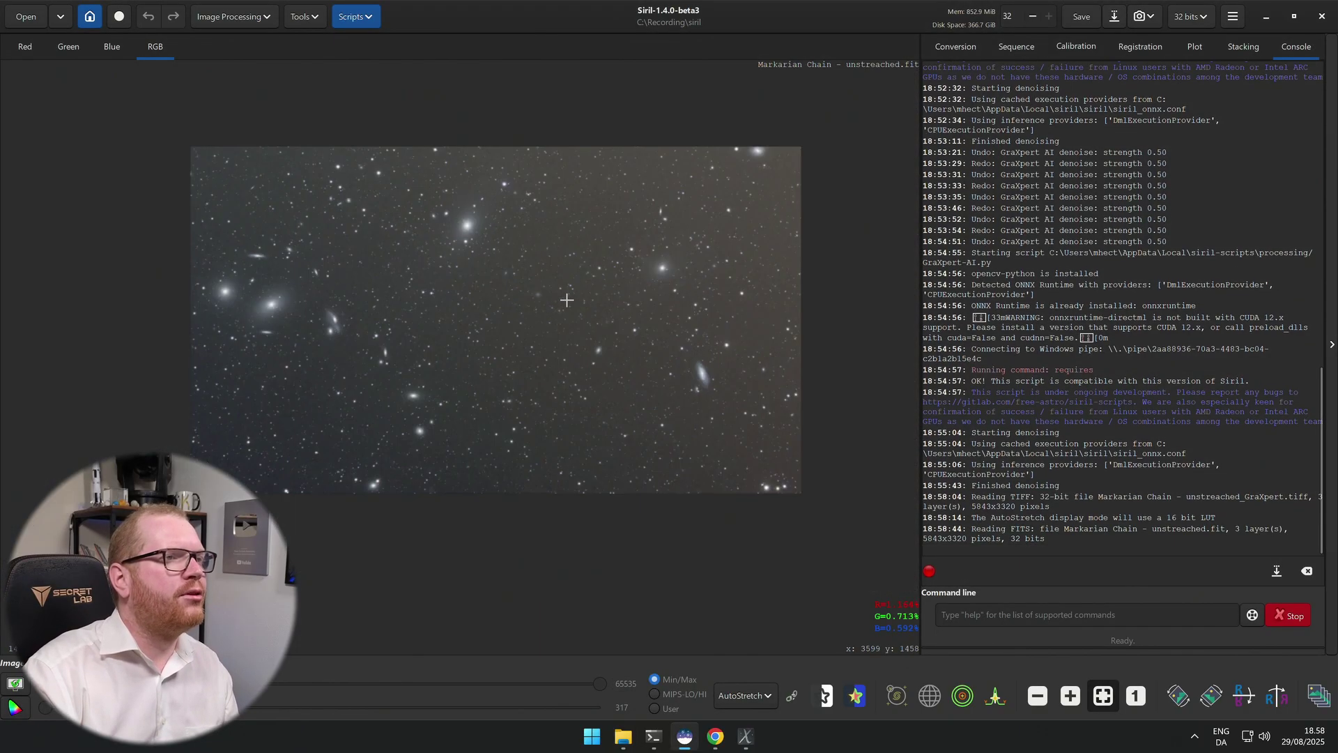
left_click(356, 16)
mouse_move(400, 64)
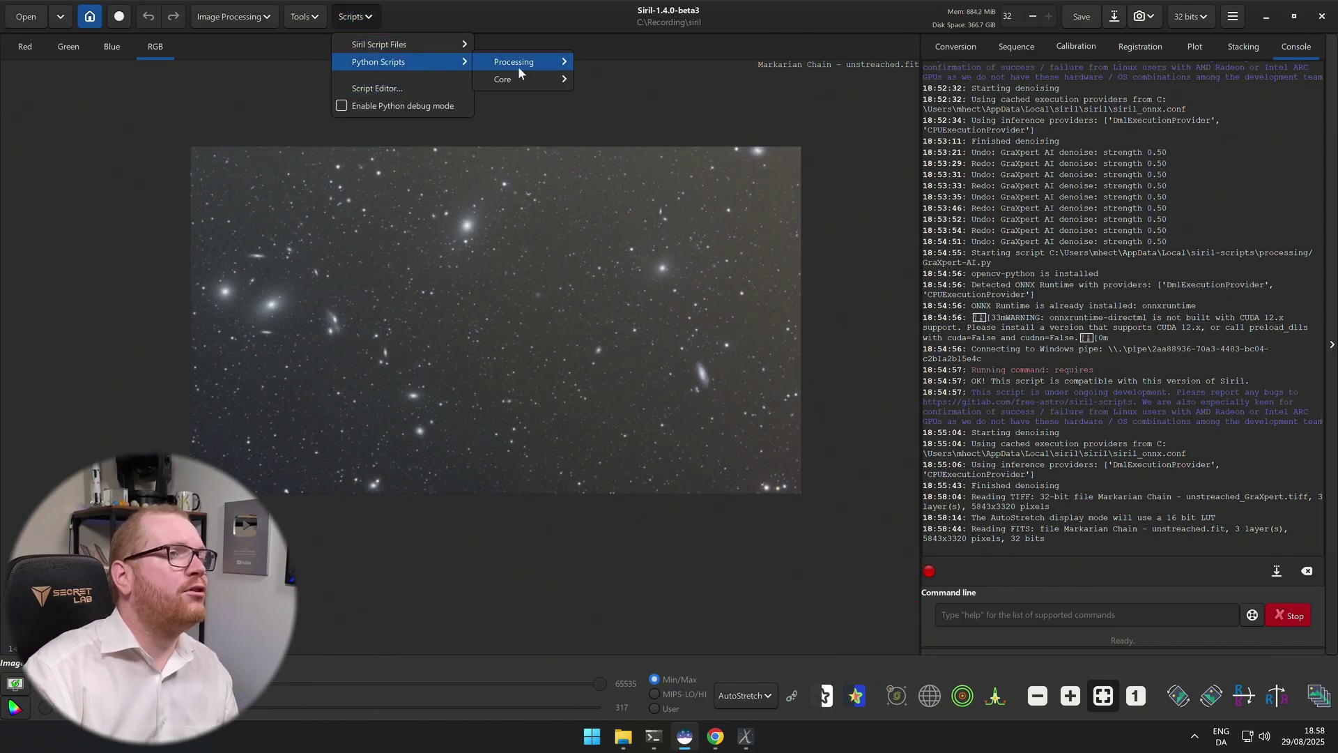
mouse_move(526, 81)
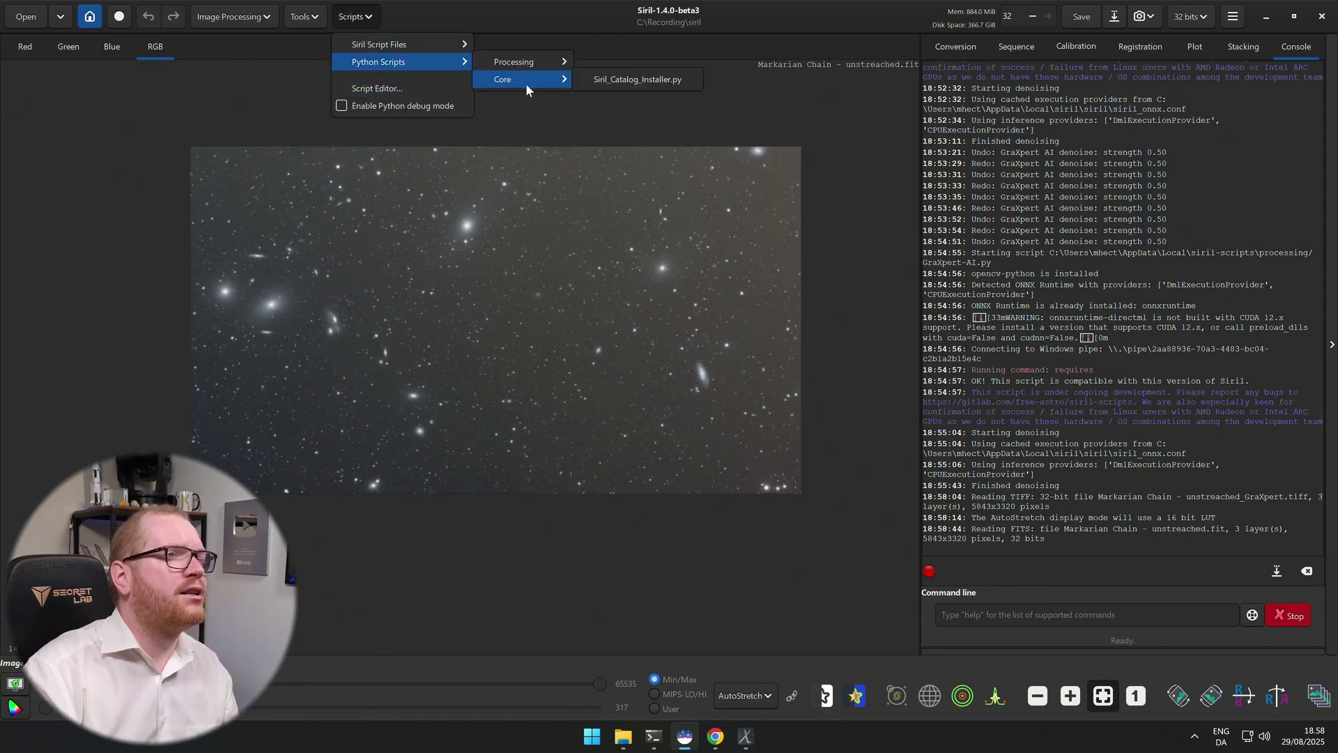
left_click(624, 82)
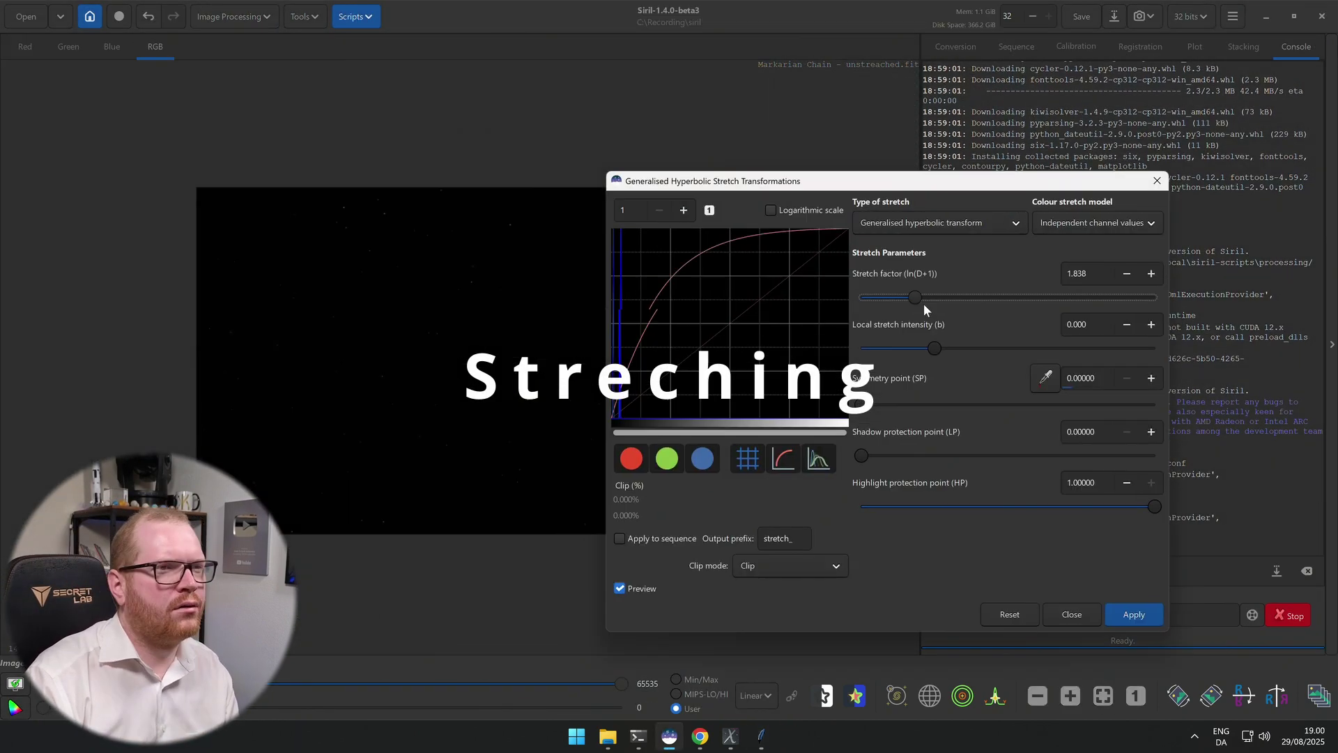
Adjust Generalised Hyperbolic Stretch sliders to preview a stretch factor of 2.768.
left_click_drag(924, 307, 945, 299)
left_click(1093, 506)
left_click_drag(1111, 507, 877, 507)
left_click_drag(946, 297, 975, 298)
scroll(639, 334, "up", 4)
left_click(773, 328)
mouse_move(877, 507)
left_mouse_down()
mouse_move(986, 506)
mouse_move(865, 509)
mouse_move(900, 506)
left_mouse_up()
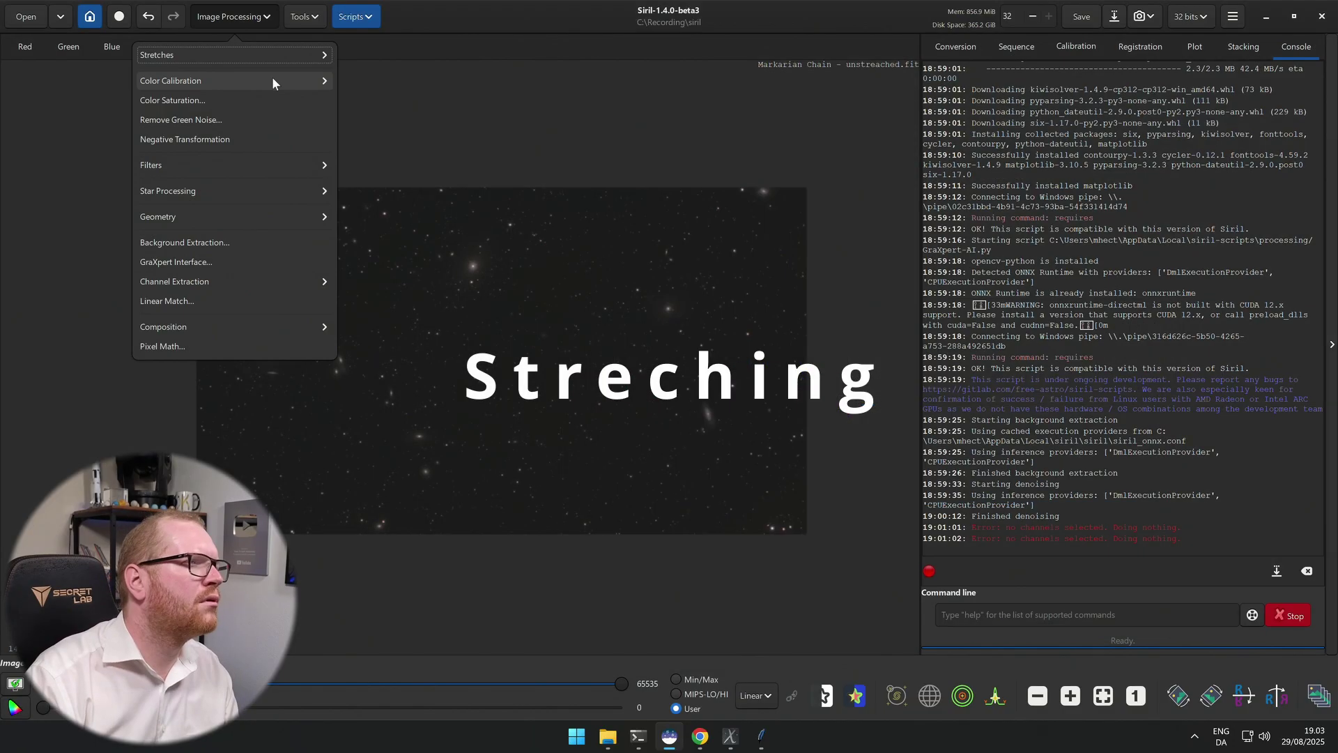
Stretch the image with Histogram Transformation, setting shadows and midtones, and apply it.
left_click(275, 128)
left_click(790, 438)
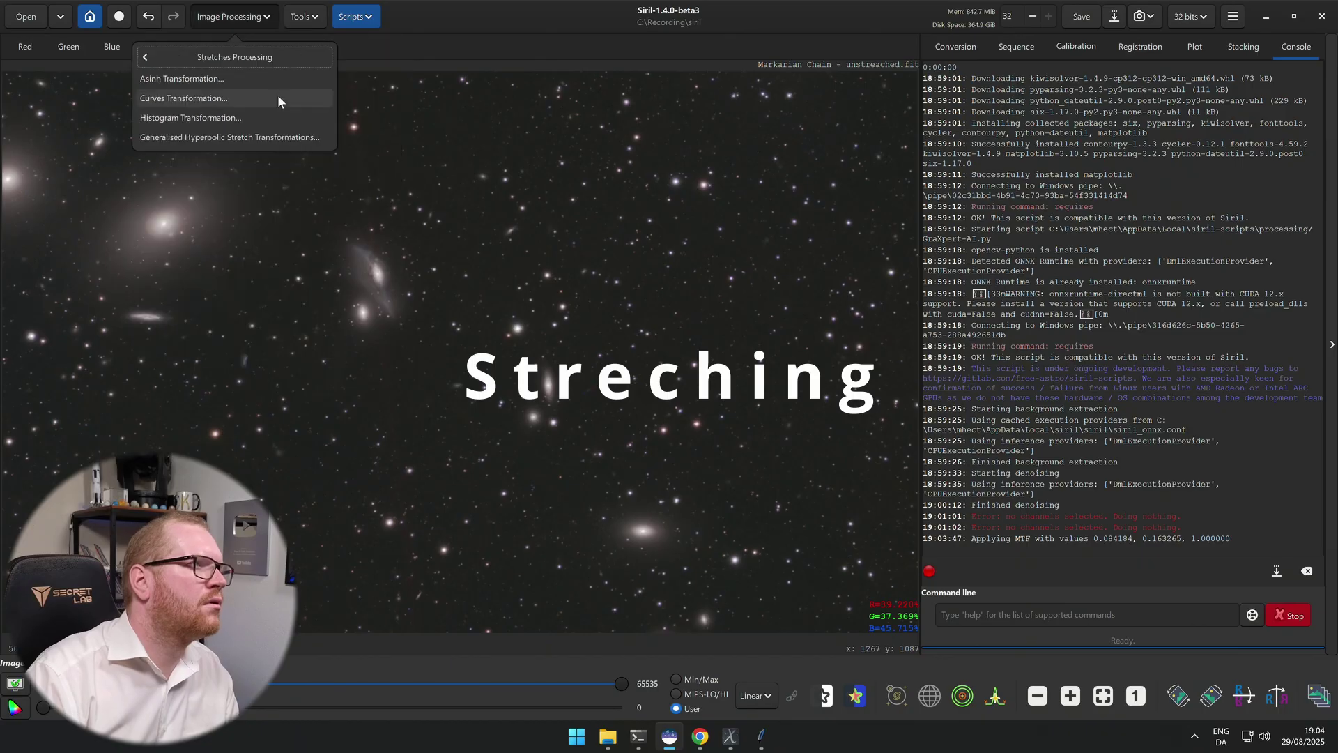
left_click(251, 123)
left_click_drag(540, 405, 558, 406)
left_click_drag(684, 404, 659, 408)
left_click(780, 571)
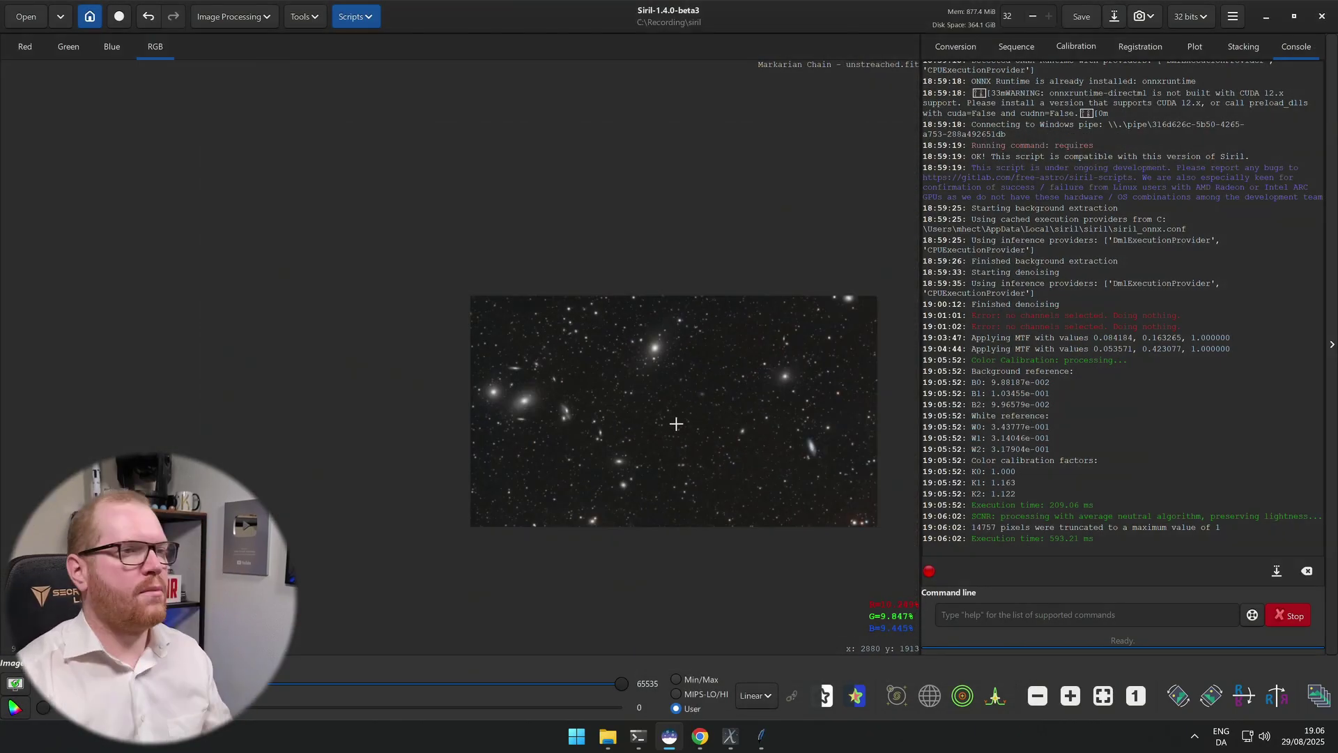
scroll(551, 407, "up", 3)
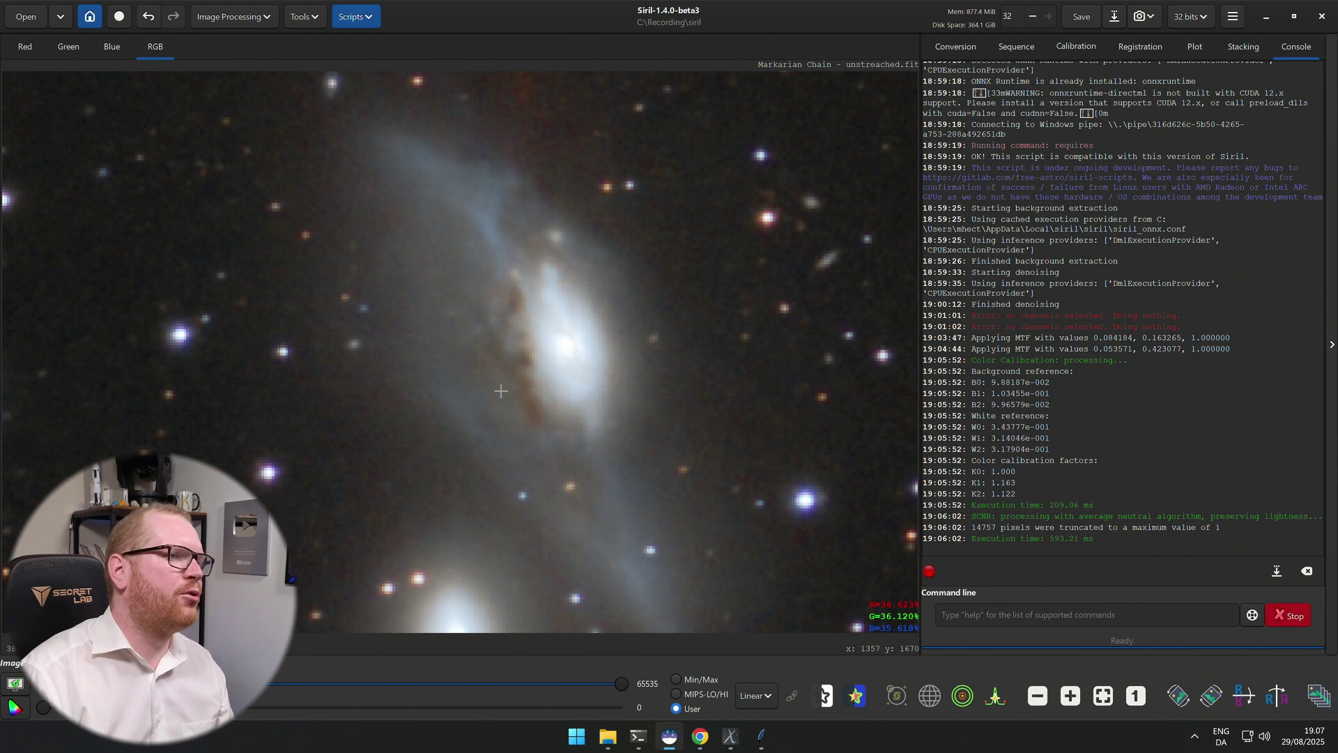
scroll(497, 385, "down", 3)
scroll(502, 426, "up", 1)
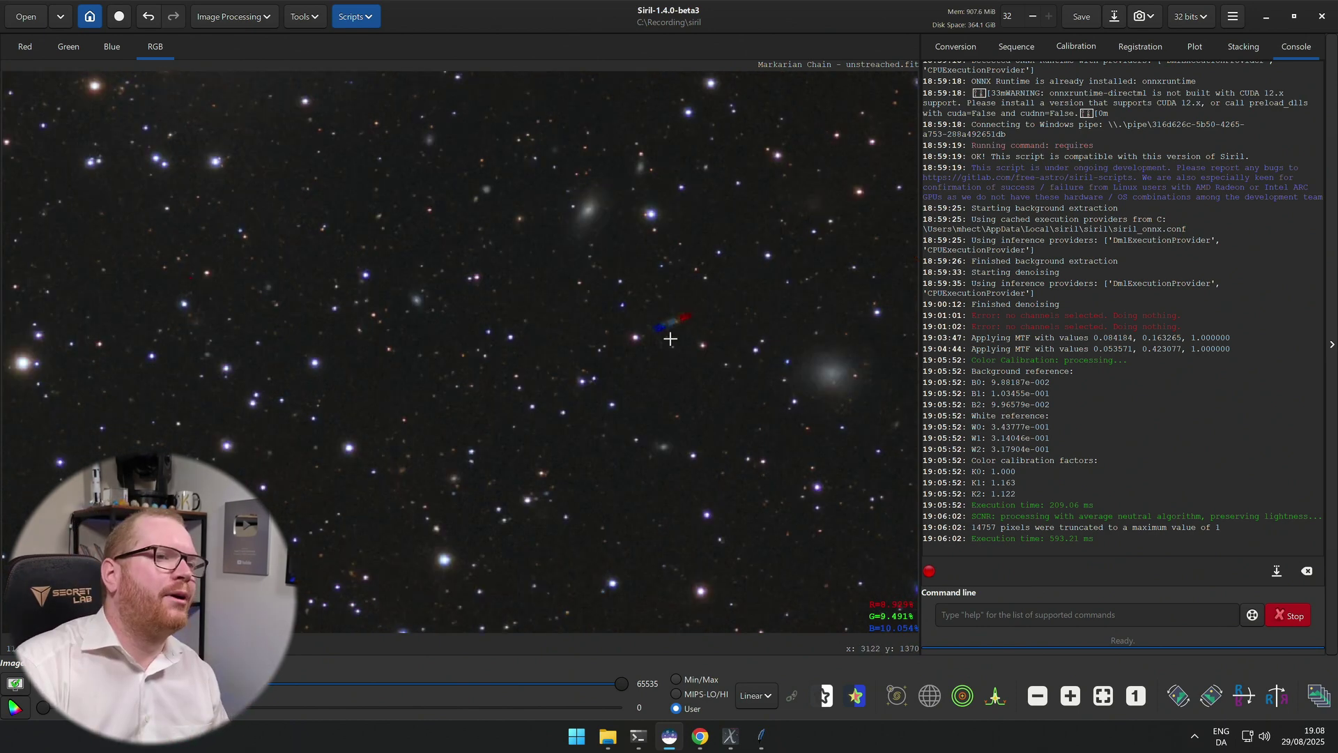
scroll(669, 339, "up", 5)
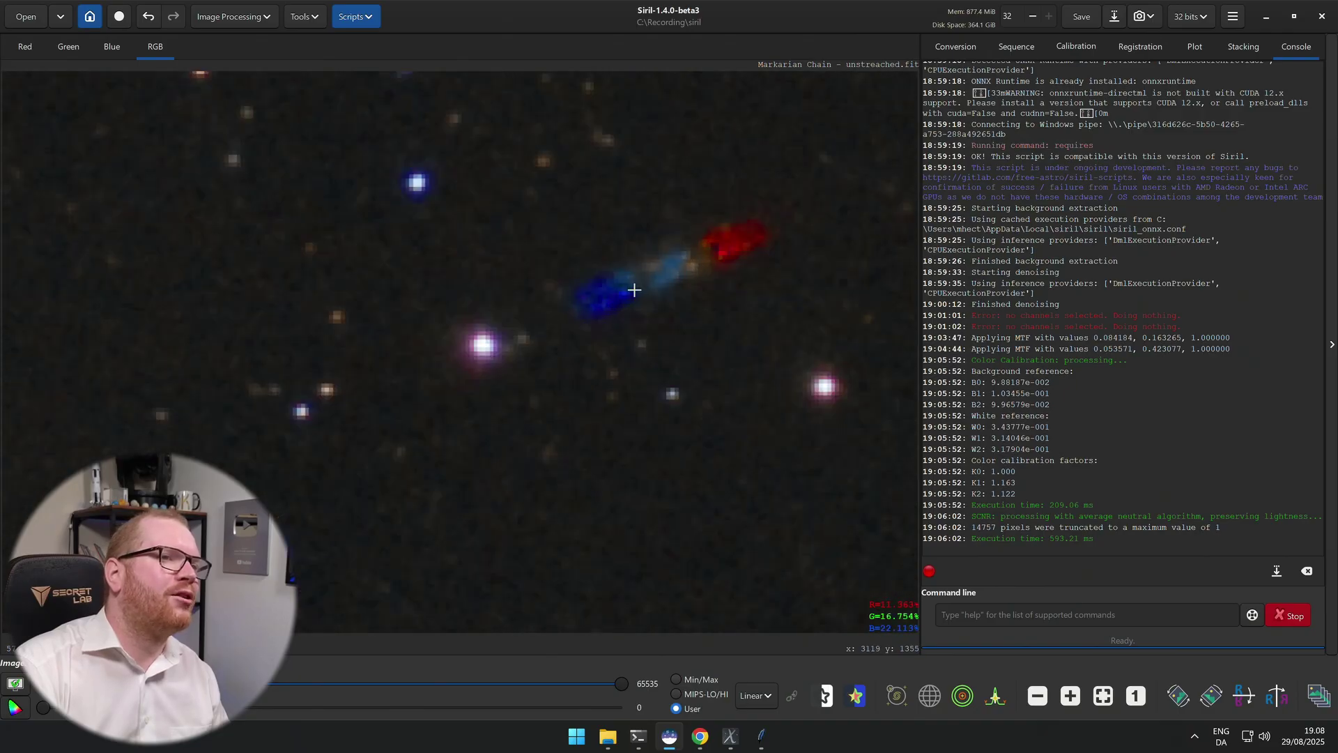
scroll(637, 289, "down", 5)
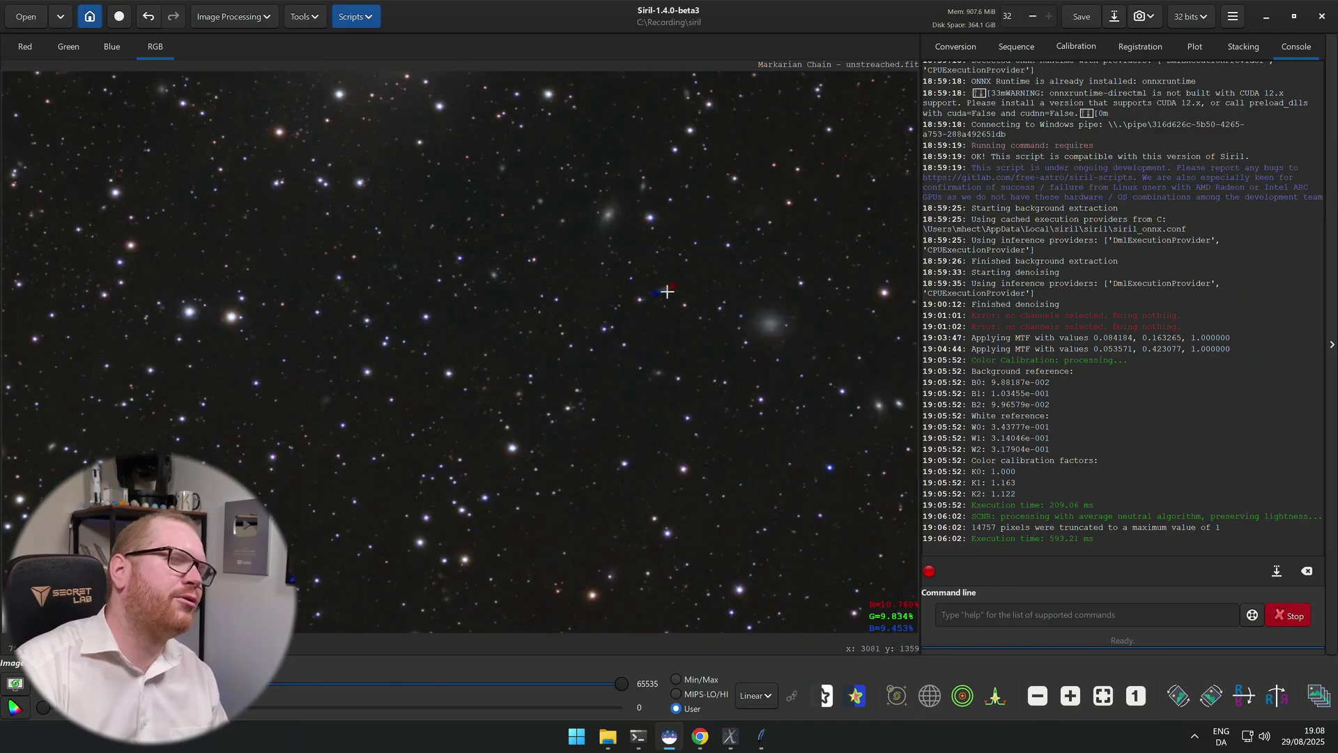
scroll(666, 296, "up", 3)
scroll(649, 291, "down", 5)
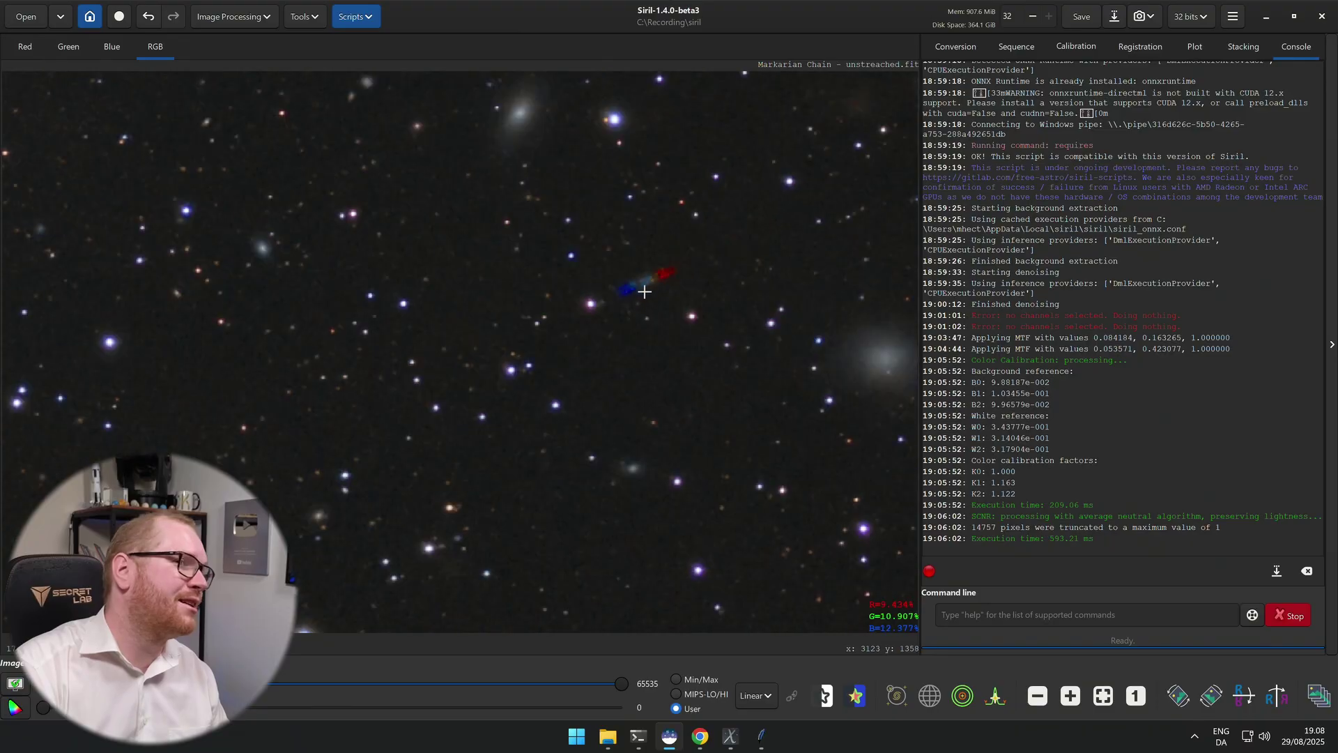